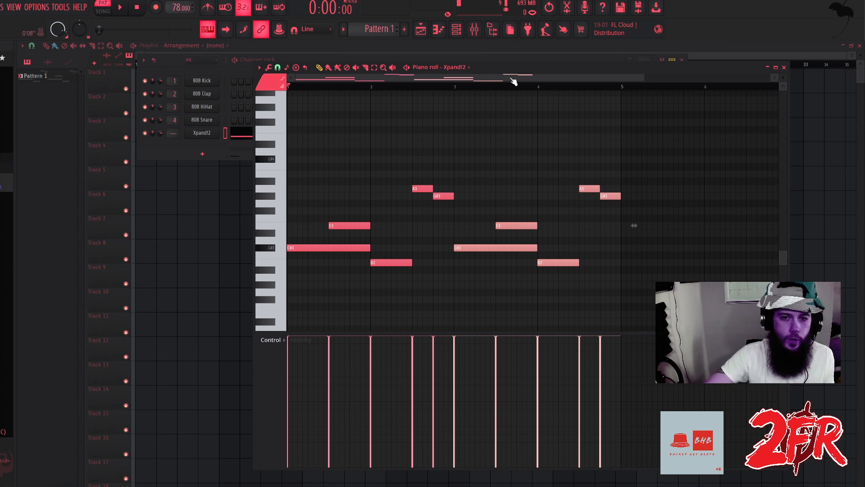
Play back the existing Xpand!2 melody, stop it and close its piano roll.
drag(510, 67, 431, 60)
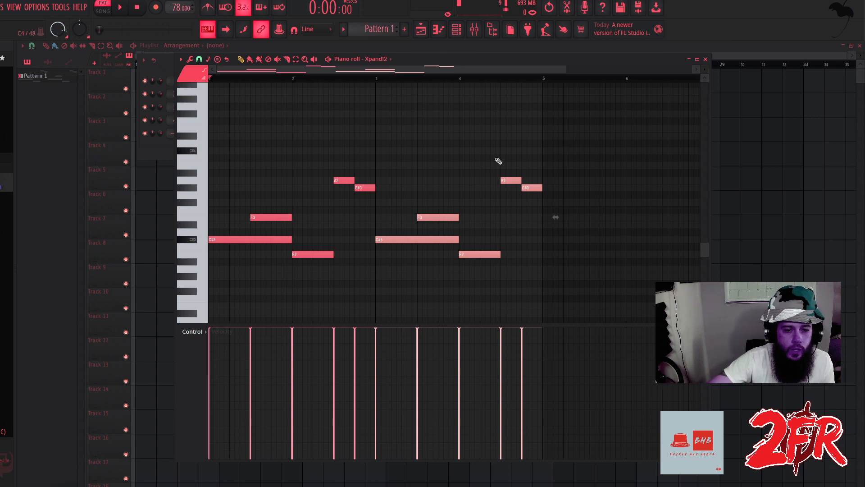
key(space)
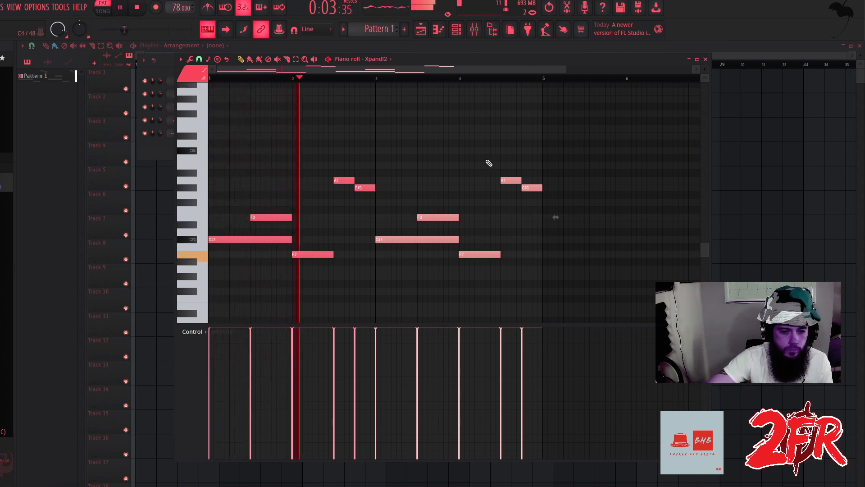
key(space)
click(706, 60)
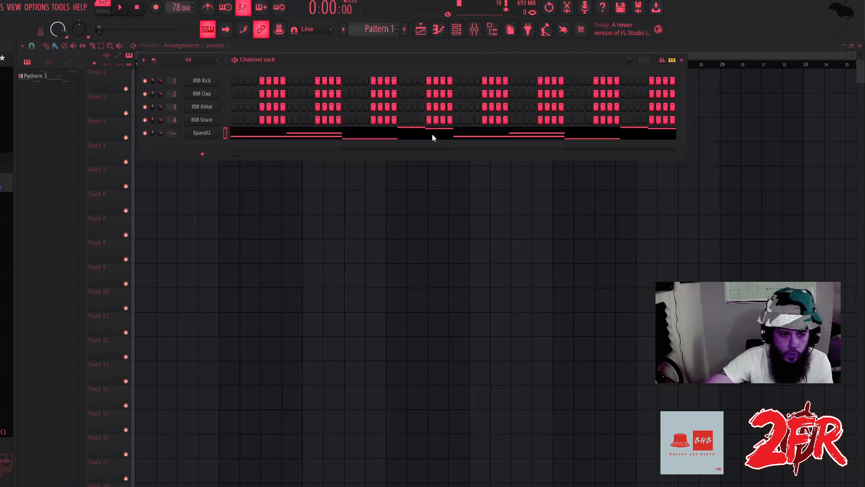
Add a second Xpand!2 channel, load the Soft Leads preset 28 Poison and close the plugin.
click(202, 154)
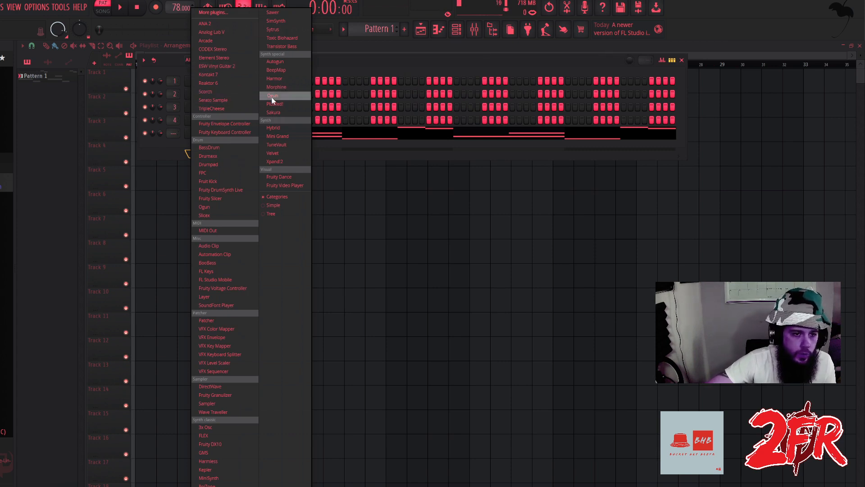
click(283, 163)
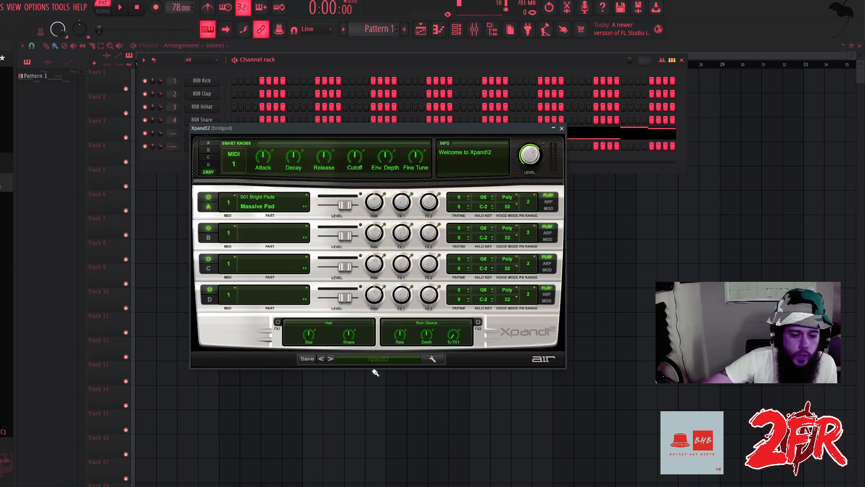
click(380, 359)
mouse_move(381, 357)
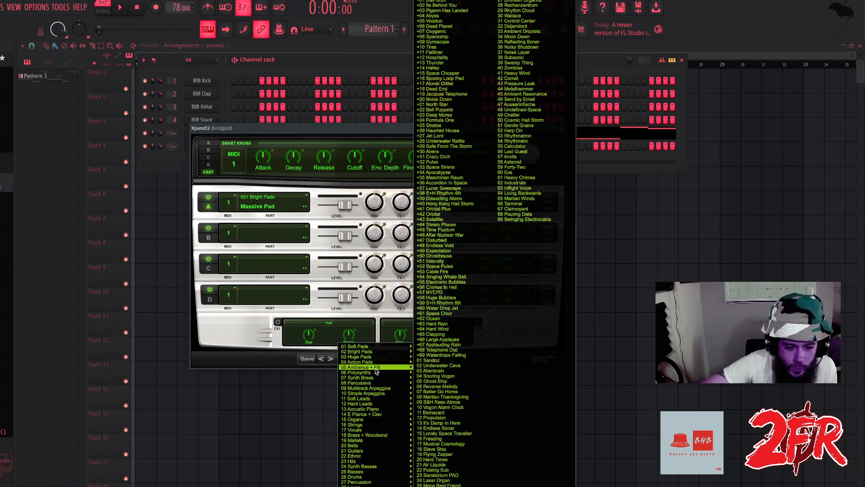
mouse_move(401, 369)
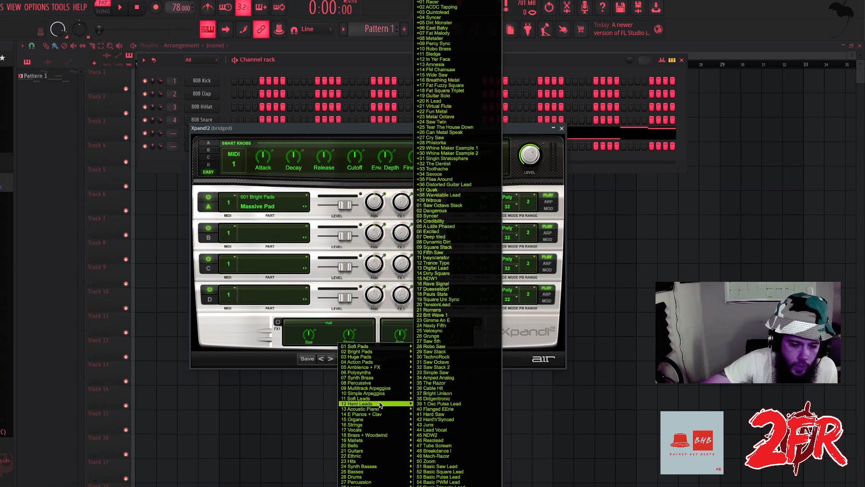
mouse_move(379, 400)
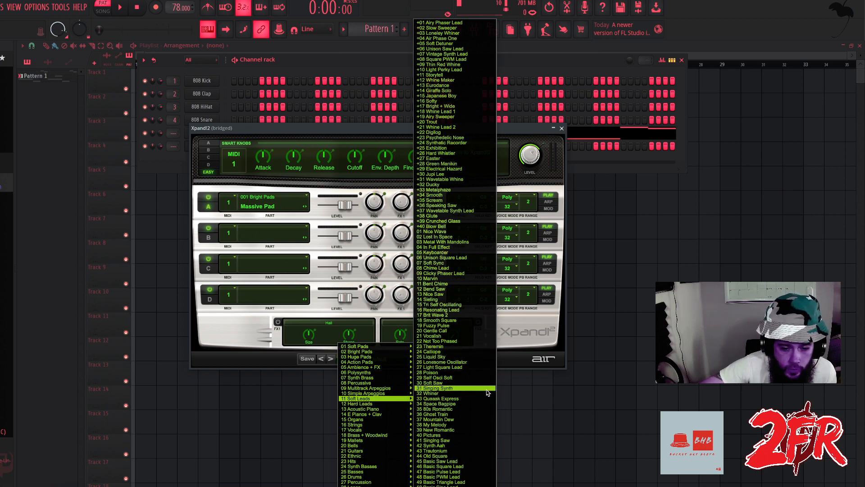
click(445, 373)
click(562, 128)
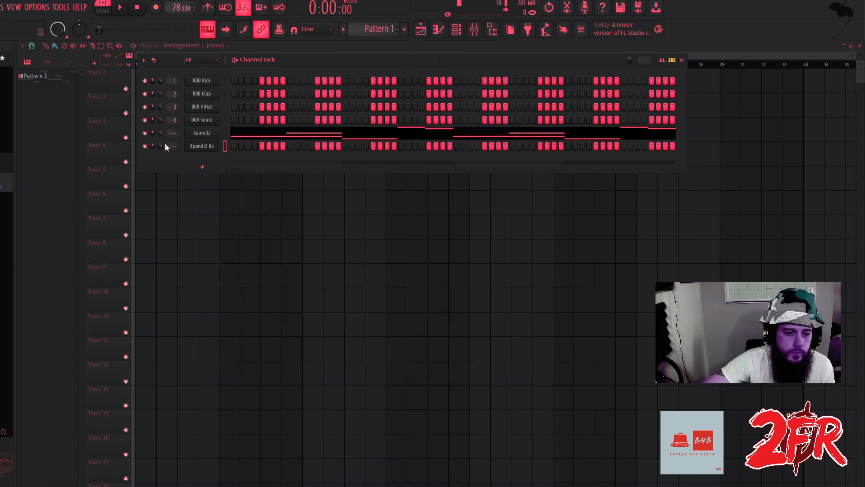
Open the piano roll of the second Xpand!2 channel and audition its C# notes in two octaves.
click(191, 145)
right_click(199, 145)
click(236, 145)
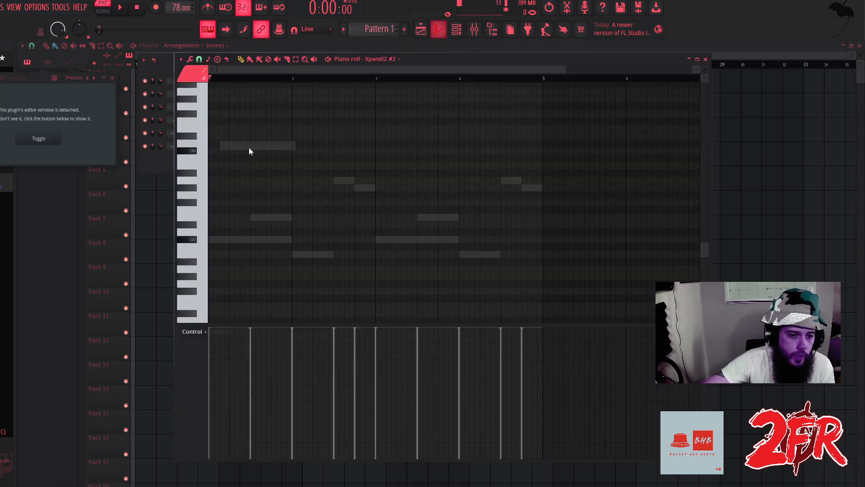
scroll(200, 153, up, 3)
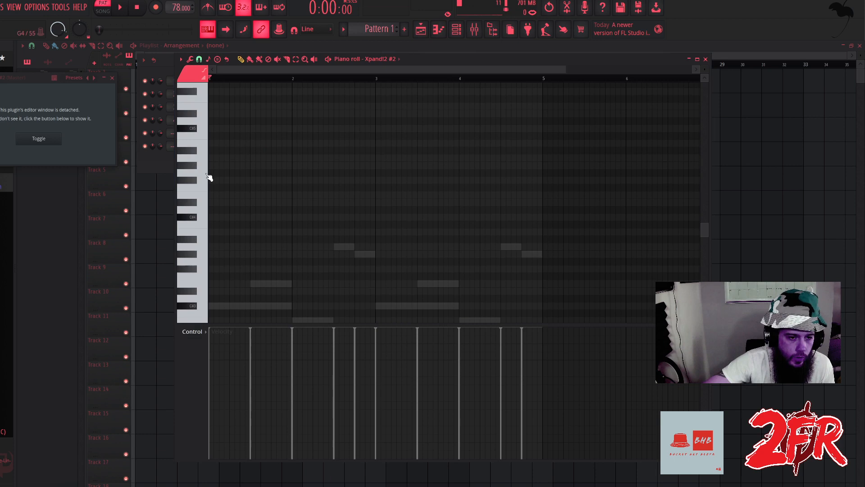
click(191, 218)
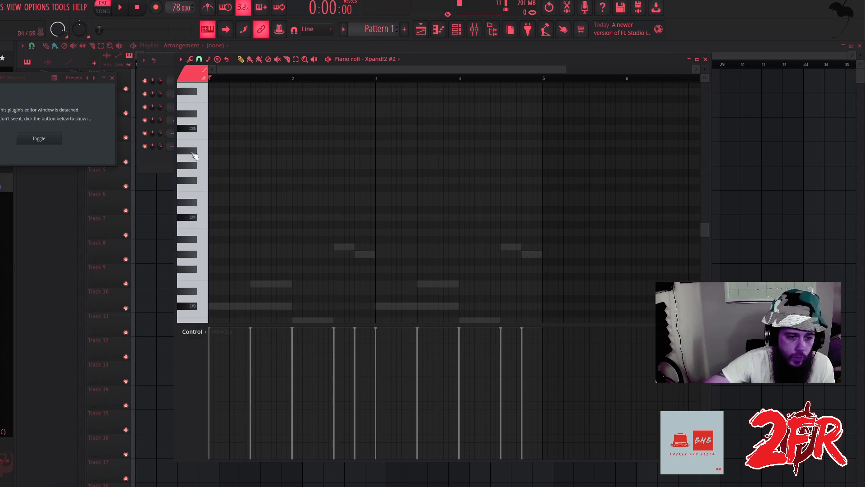
click(192, 306)
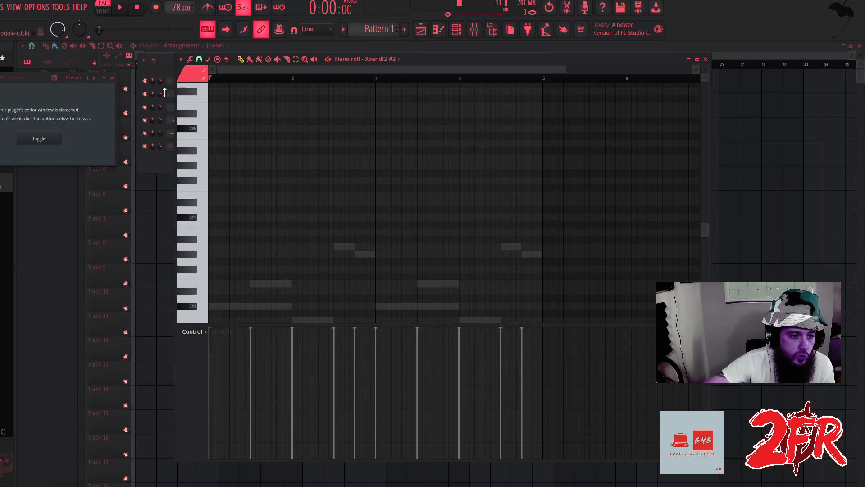
Audition successive Soft Leads presets on the second Xpand!2, going from 28 Poison up to 34 Space Bagpipe.
click(171, 154)
click(203, 147)
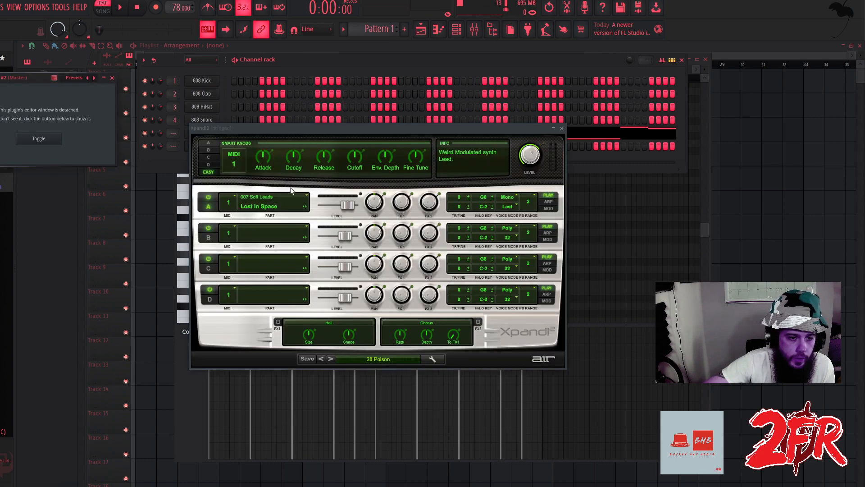
click(330, 358)
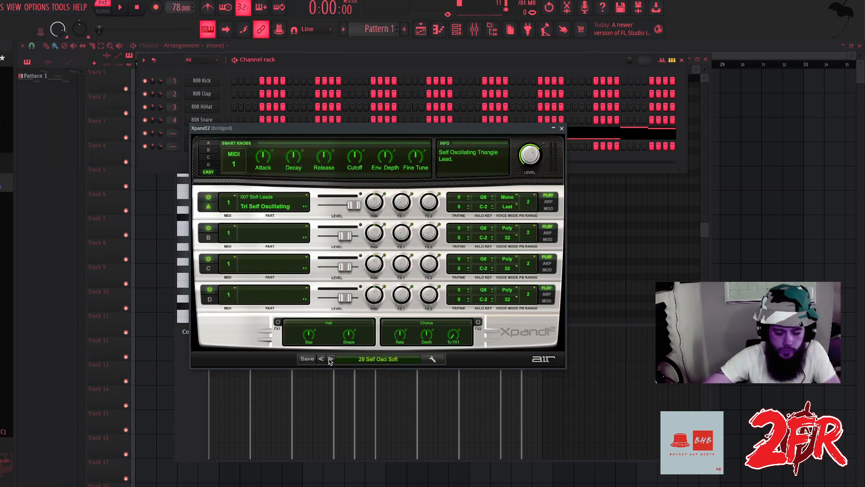
click(330, 358)
click(330, 358)
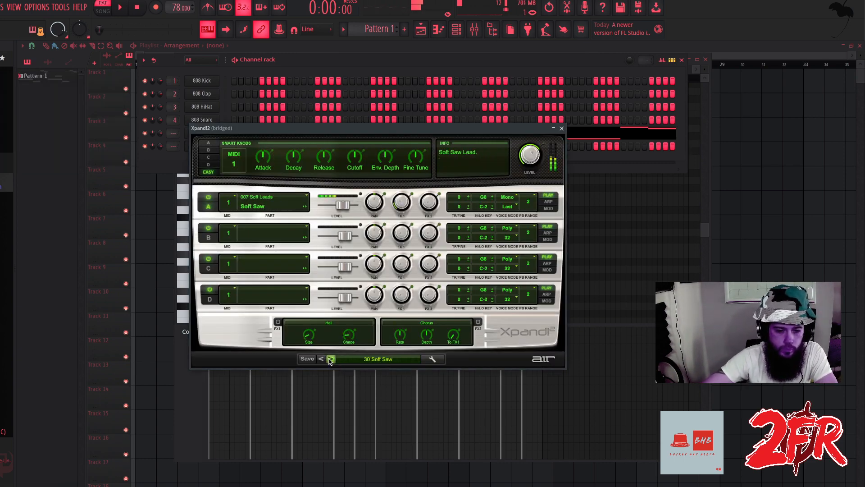
click(330, 359)
click(331, 358)
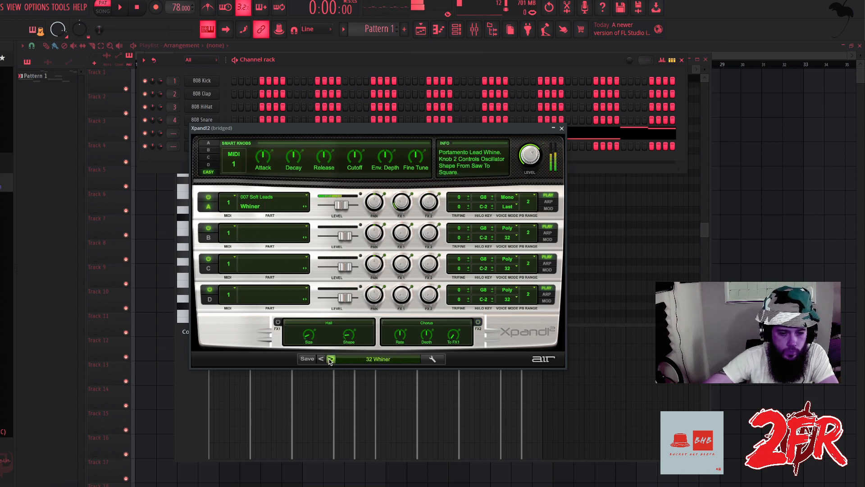
click(330, 359)
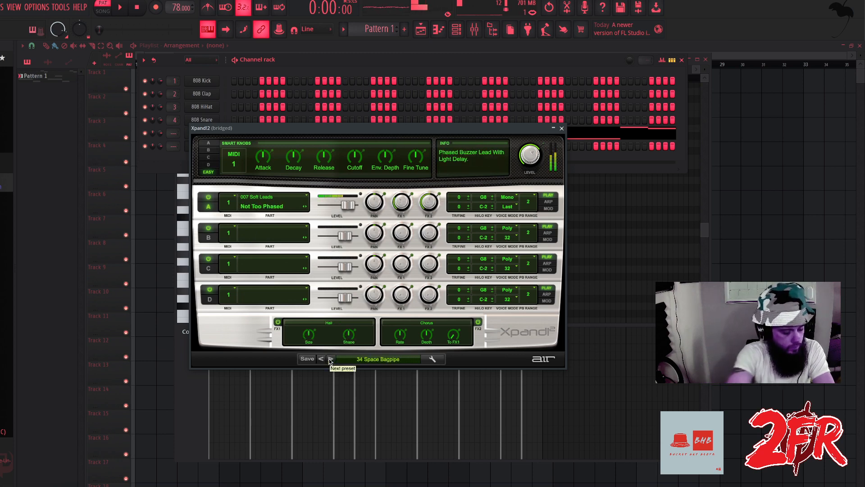
Select preset 35 80s Romantic on the second Xpand!2 while the pattern plays, and stop playback with the plugin closed.
click(121, 10)
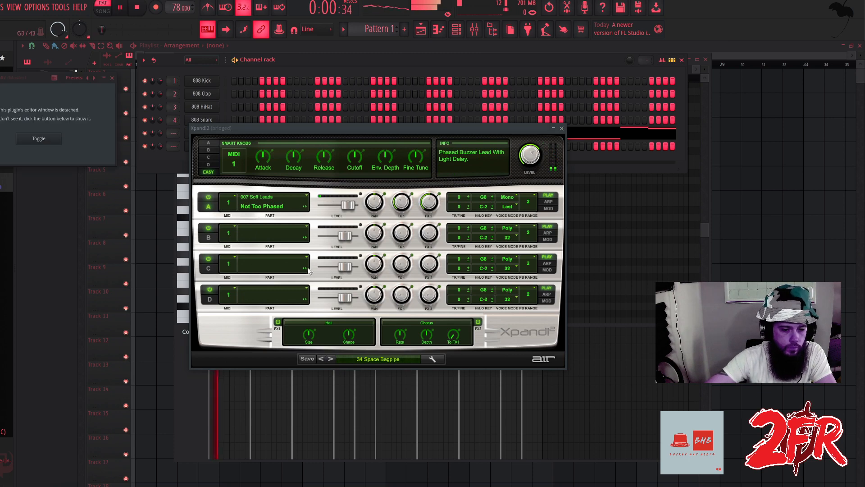
click(331, 359)
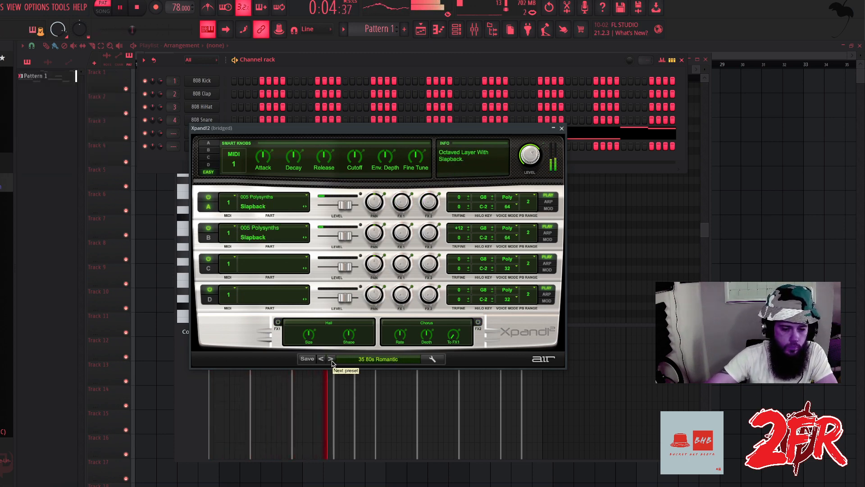
click(561, 128)
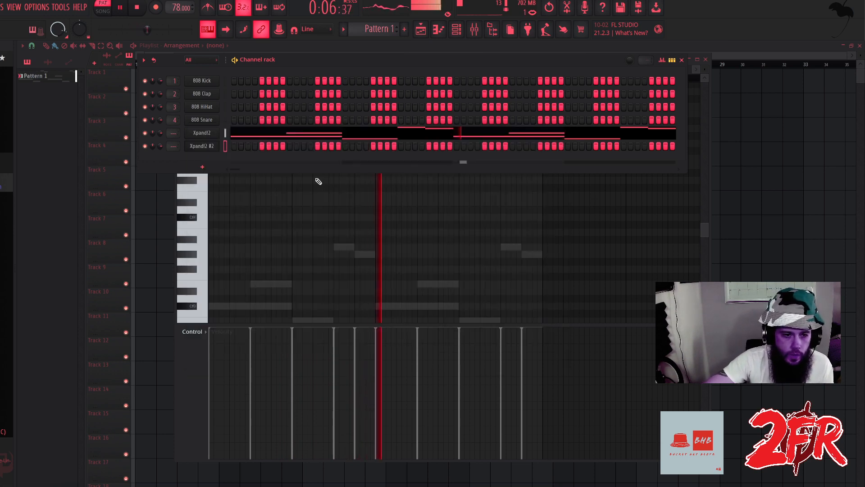
click(119, 17)
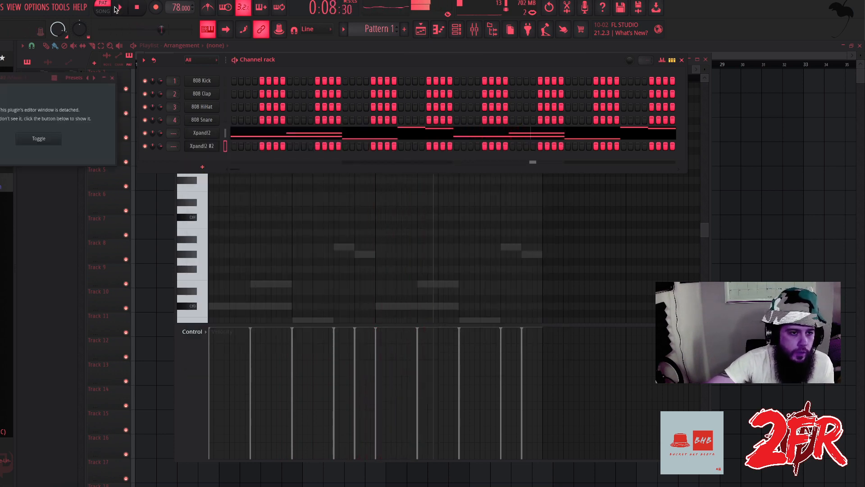
In the second Xpand!2's piano roll, draw half-bar notes C#4 and D#4 in bar 1 and B3 at the start of bar 2.
right_click(218, 144)
click(243, 145)
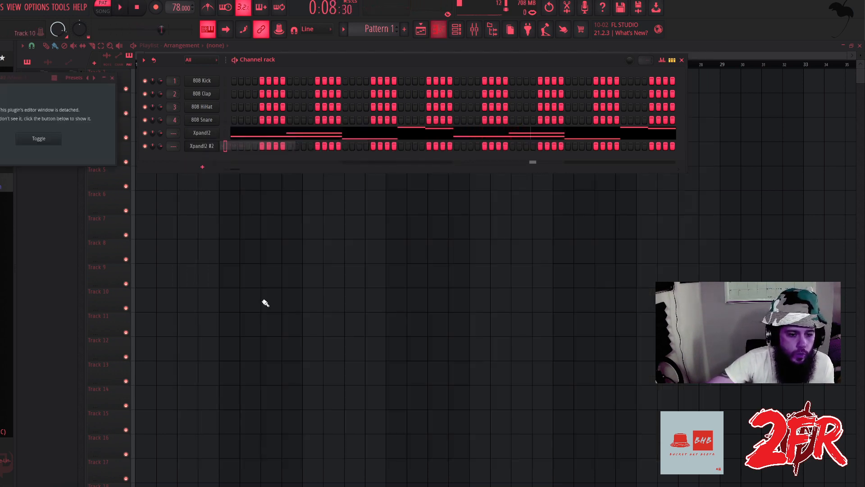
right_click(198, 146)
click(271, 146)
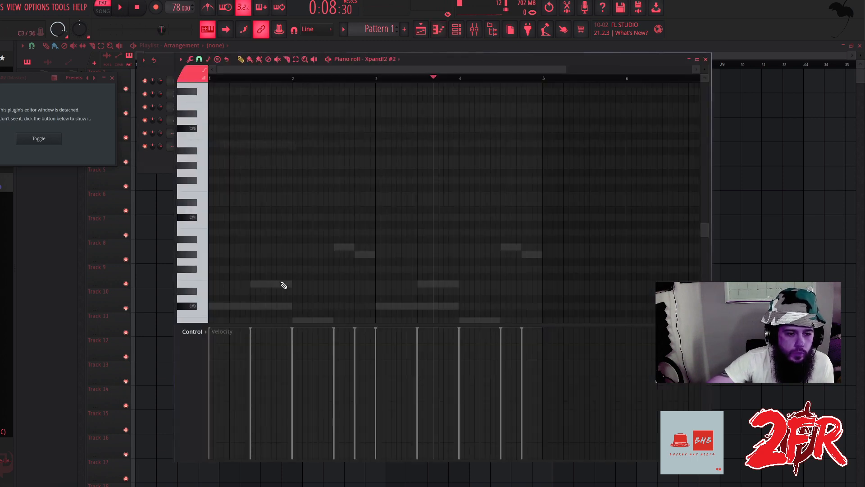
click(191, 195)
click(221, 194)
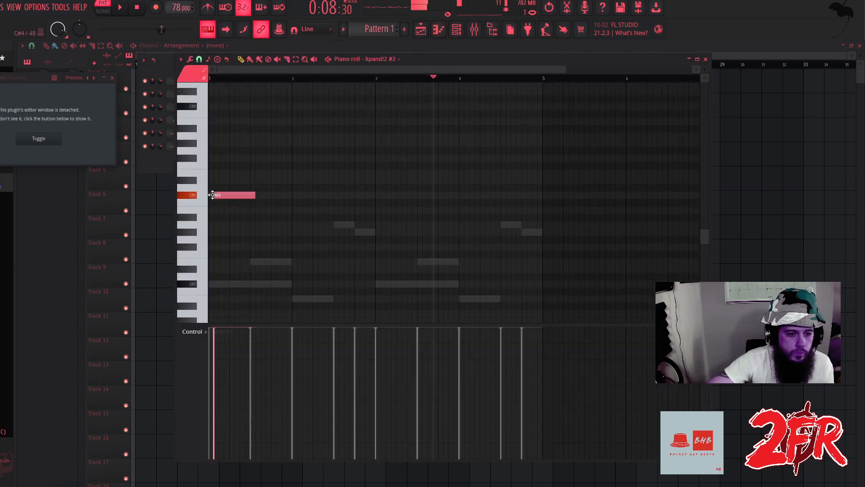
click(253, 181)
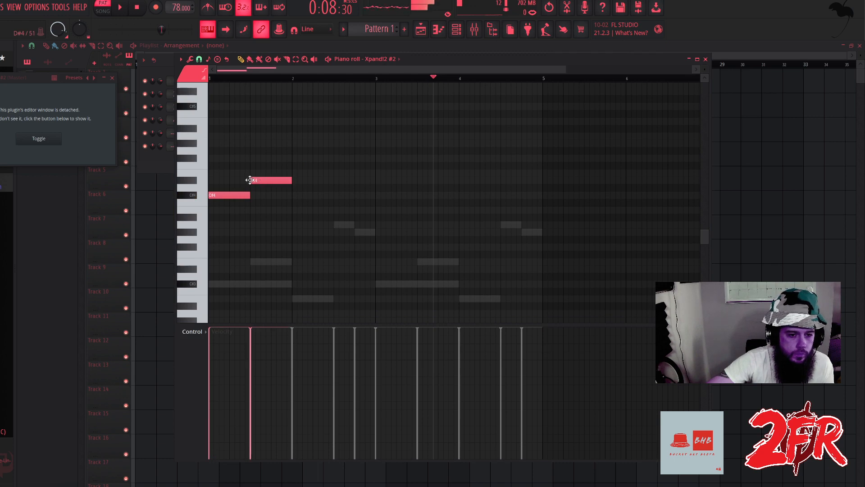
click(300, 210)
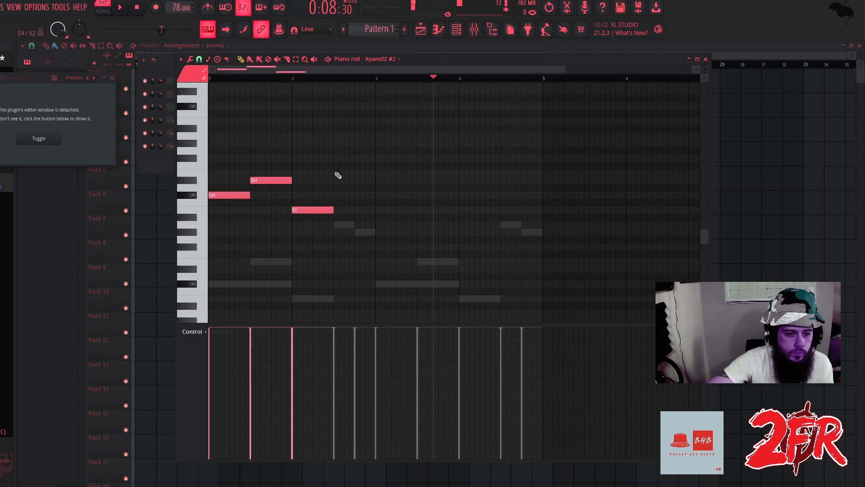
Fill the second half of bar 2 with quarter-bar notes A4 and G#4, and transpose both down one octave.
drag(342, 174, 348, 132)
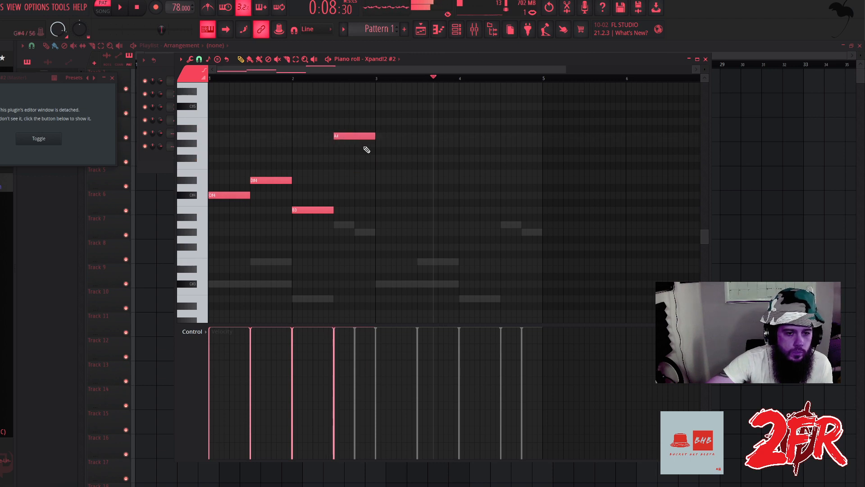
click(358, 143)
drag(372, 160, 353, 136)
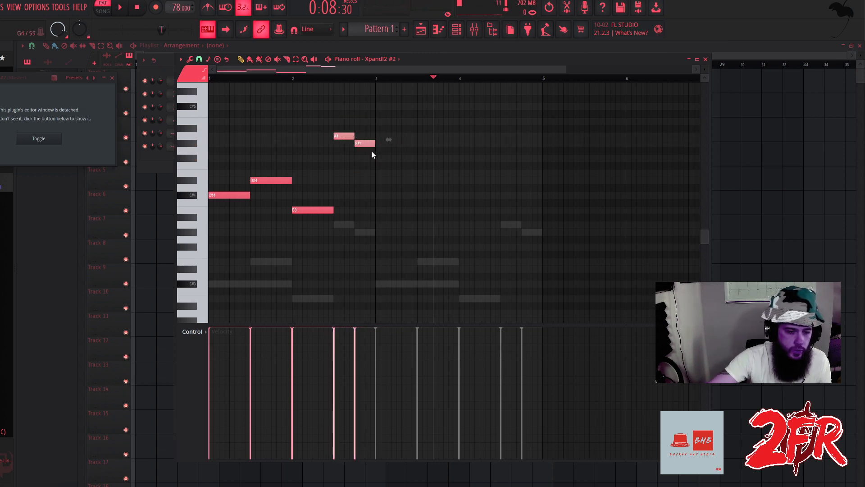
key(ctrl+Down)
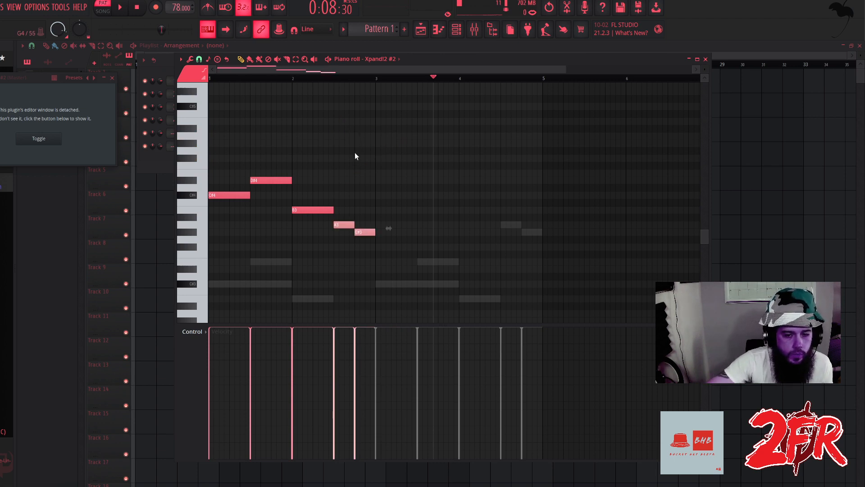
Play the new melody from the start and lower the velocity of all its notes evenly.
drag(271, 80, 193, 80)
key(space)
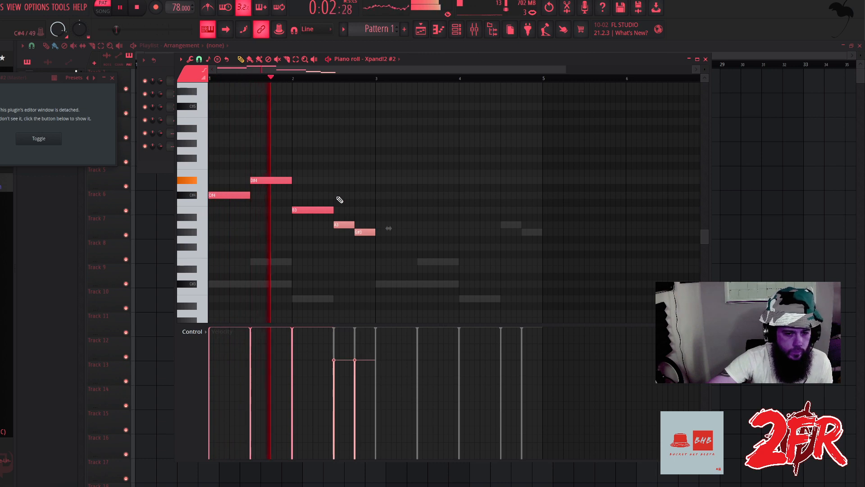
scroll(341, 199, up, 3)
key(ctrl+a)
scroll(347, 200, down, 3)
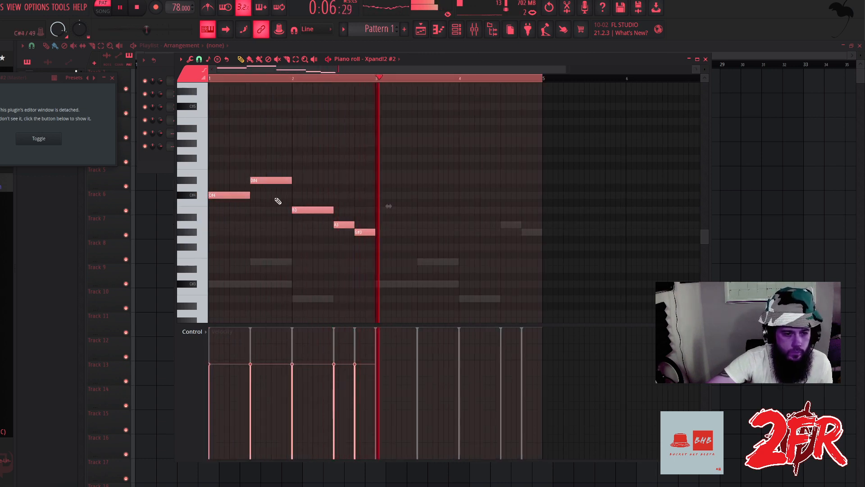
Duplicate the two-bar melody into bars 3 and 4, close the piano roll and plugin wrapper, and stop playback.
drag(218, 195, 385, 195)
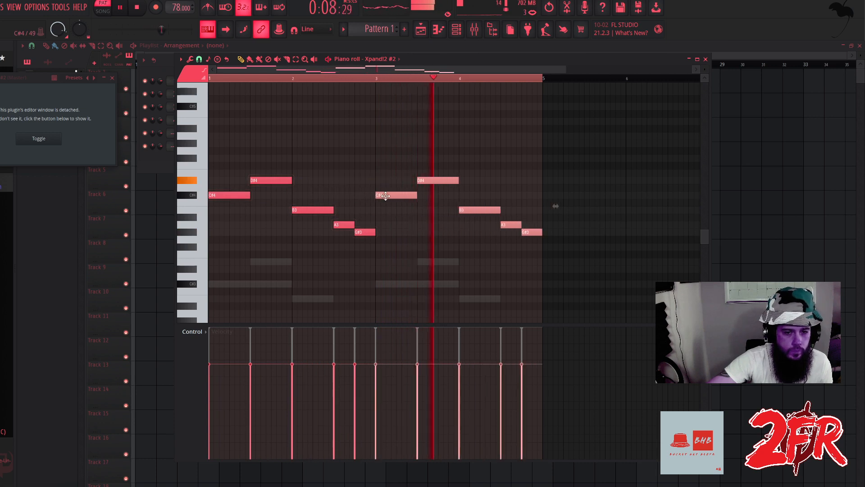
click(705, 59)
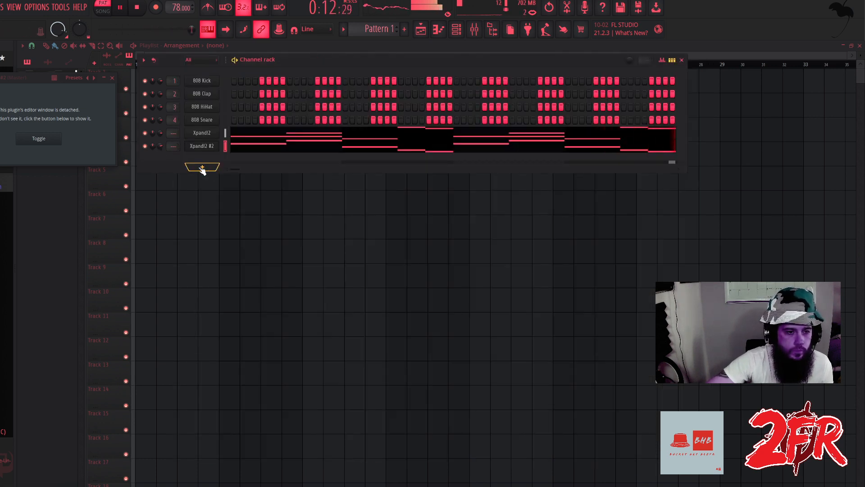
click(113, 78)
key(space)
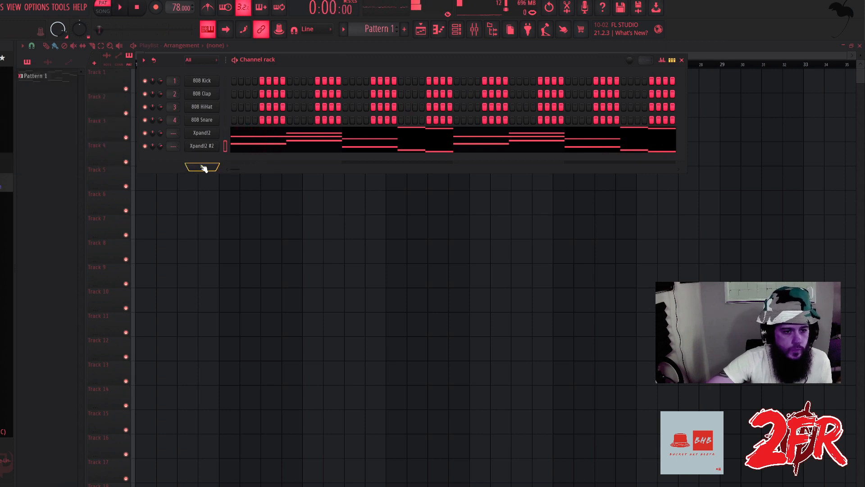
Add a Hybrid synth channel, load a preset from its 17 Bells category, and close the synth editor.
click(203, 167)
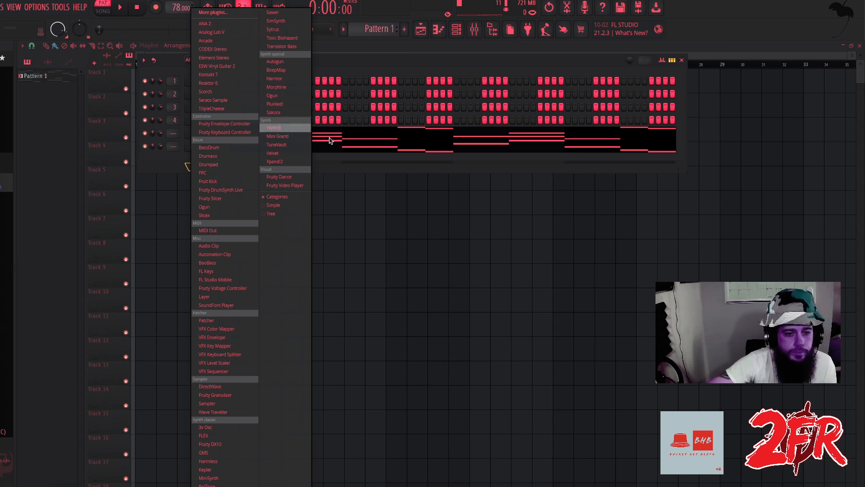
click(275, 129)
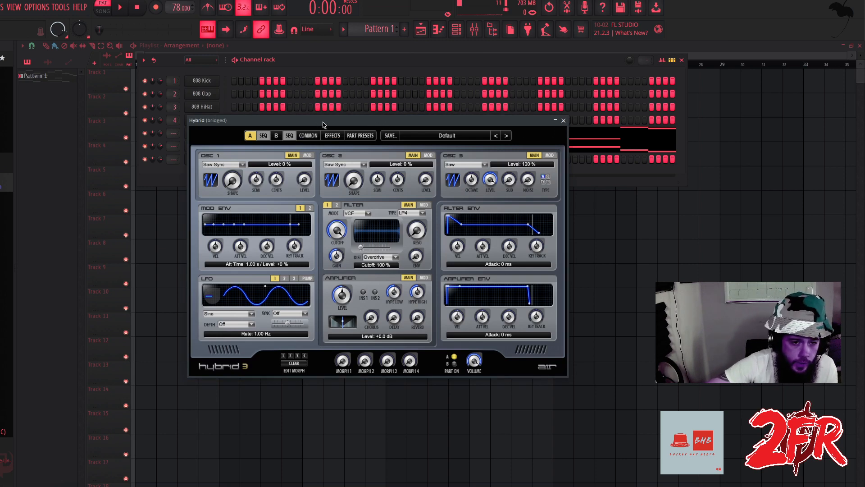
mouse_move(323, 124)
mouse_down()
mouse_move(374, 105)
mouse_move(332, 124)
mouse_up()
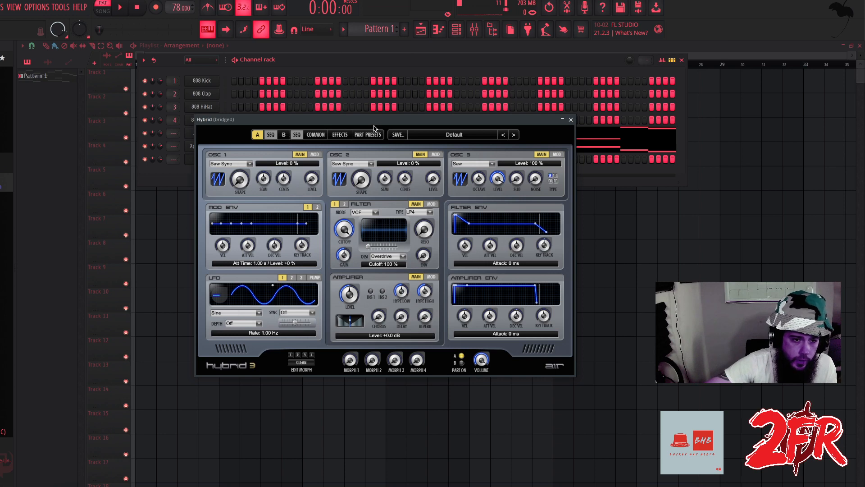
click(455, 135)
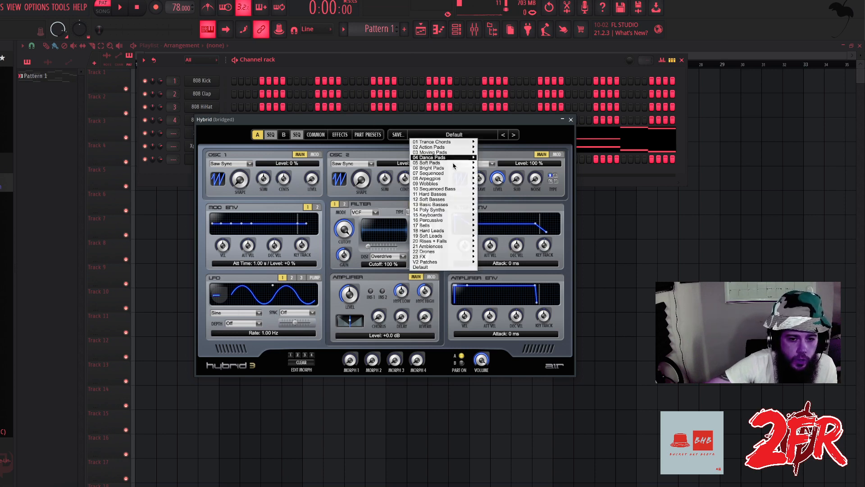
mouse_move(444, 189)
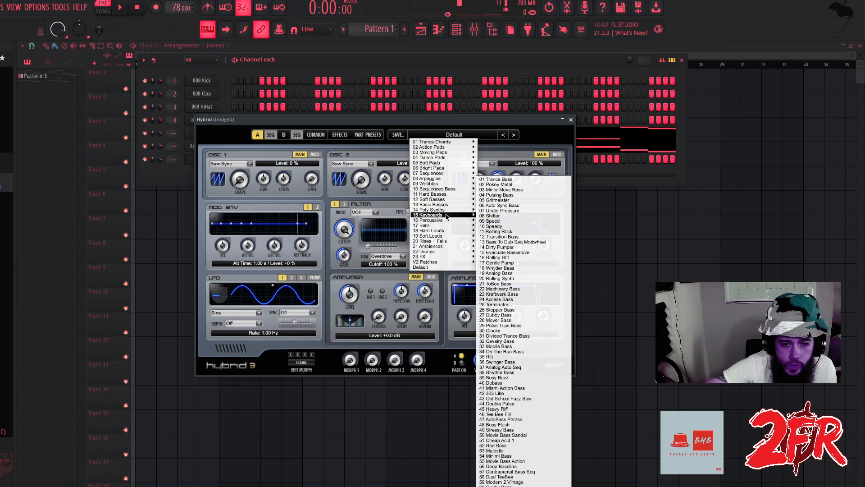
mouse_move(449, 225)
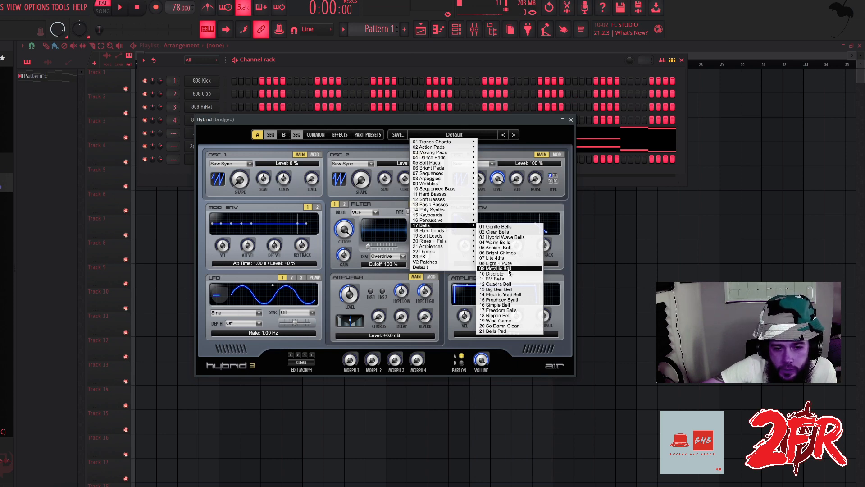
click(518, 300)
click(570, 120)
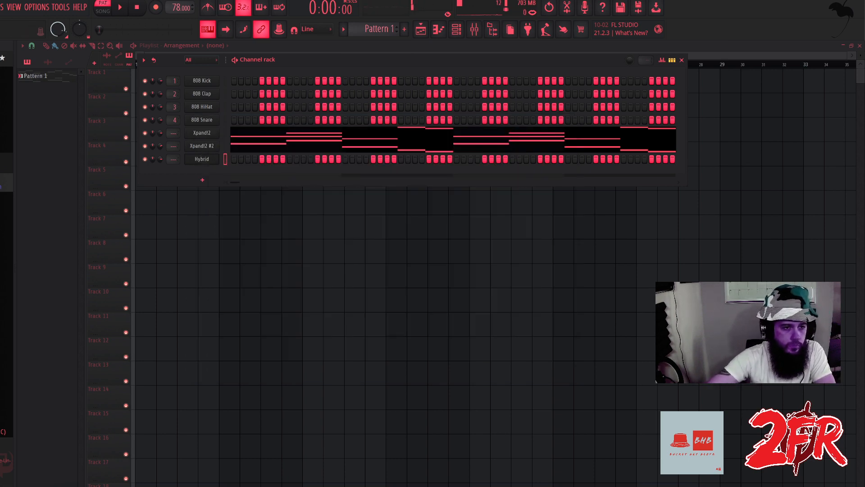
In Hybrid's piano roll, draw quarter-bar notes at each bar start: C#5 in bars 1 and 3, B4 in bars 2 and 4.
key(space)
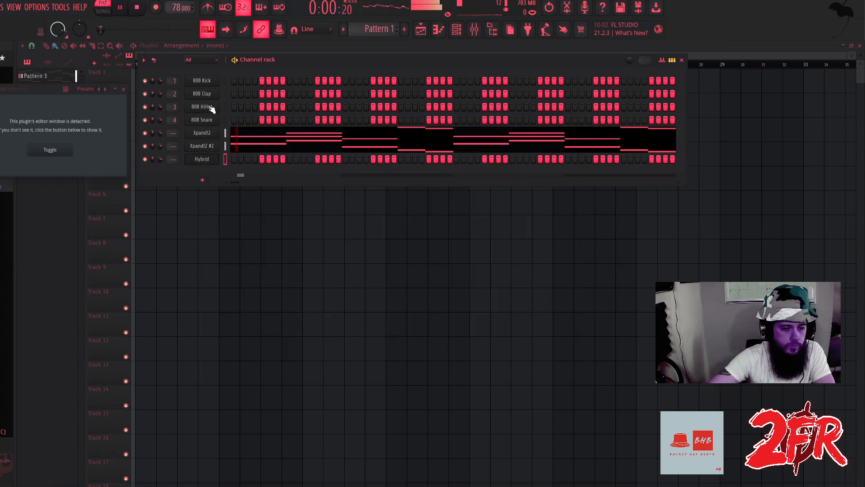
click(202, 180)
click(182, 181)
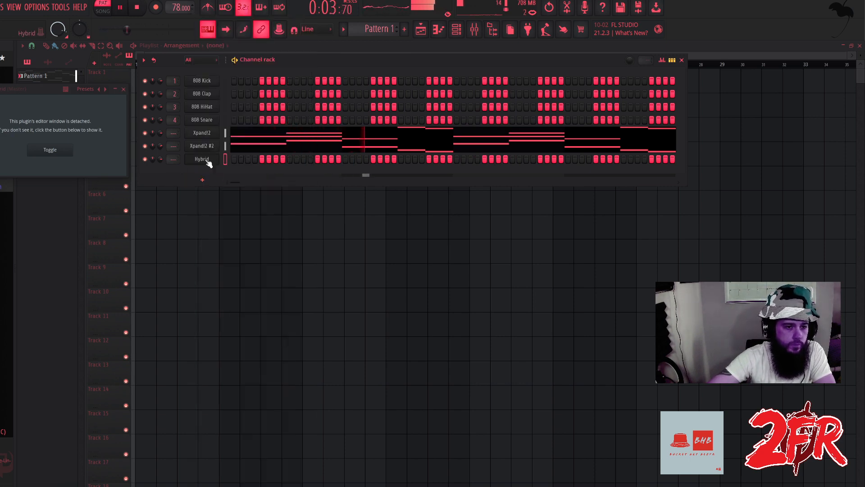
right_click(216, 150)
click(242, 159)
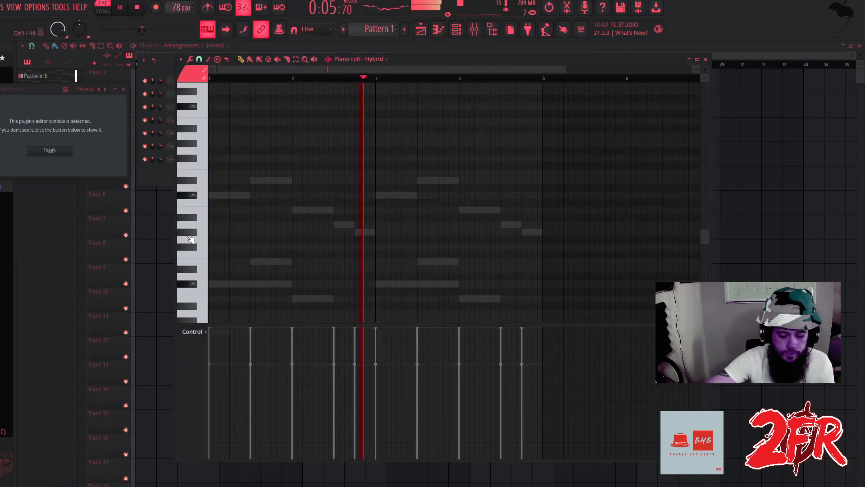
click(215, 106)
key(space)
key(space)
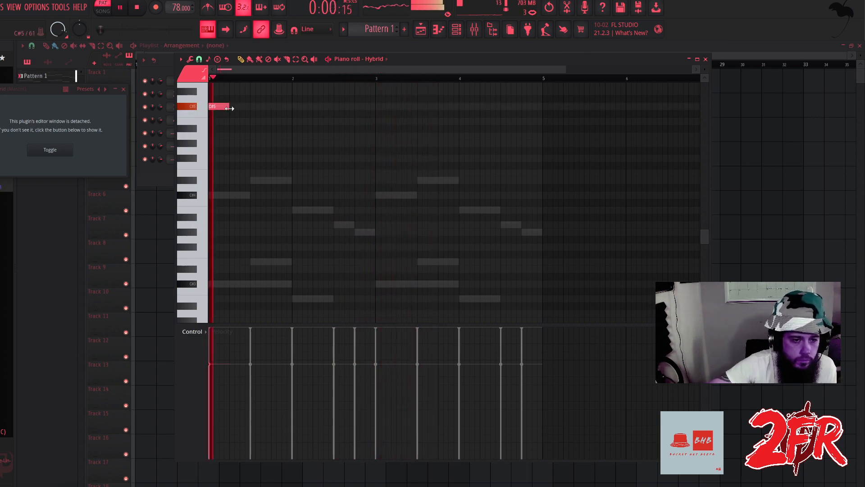
click(295, 120)
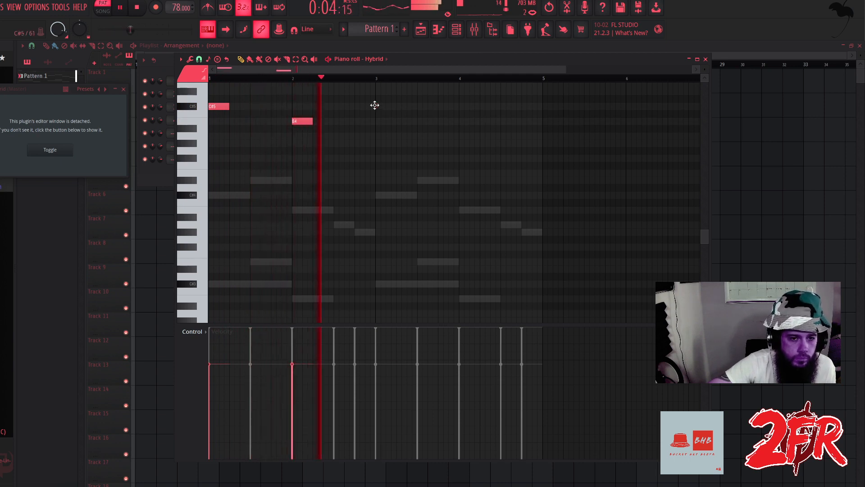
click(382, 107)
click(466, 120)
Lower the velocity of all four Hybrid notes evenly, and close the piano roll and plugin wrapper.
key(ctrl+a)
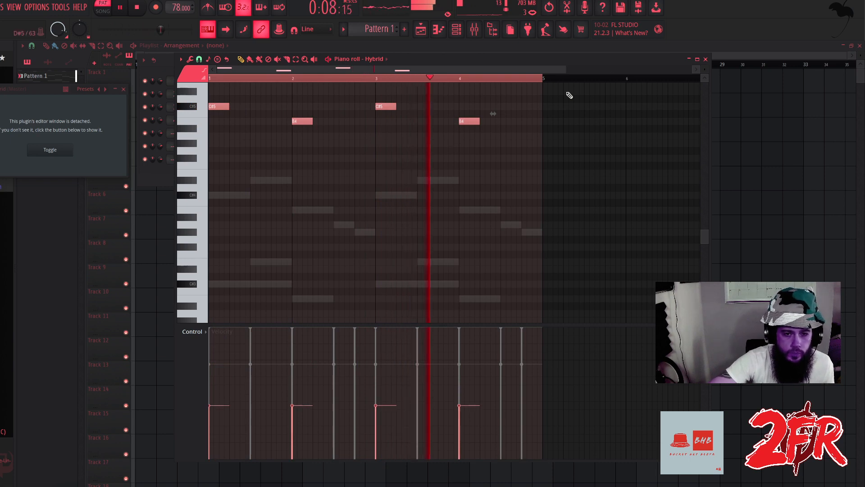
click(706, 60)
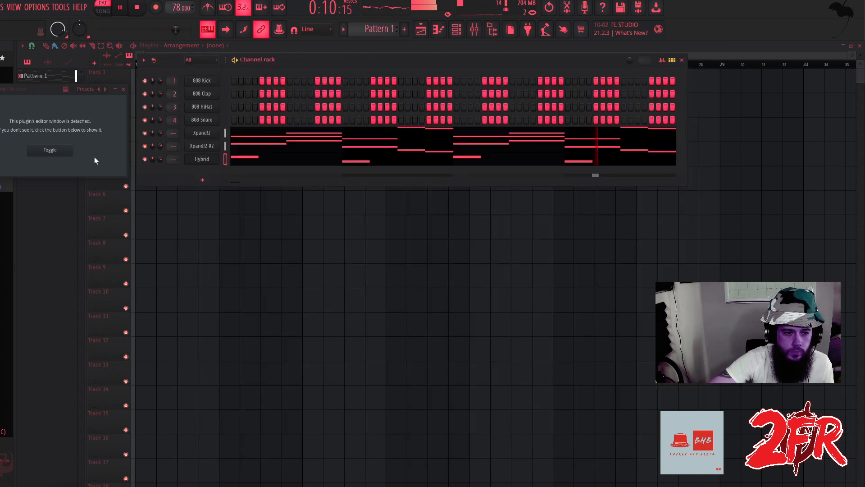
click(123, 89)
Stop playback, save the project, and briefly play the pattern from the start.
click(210, 183)
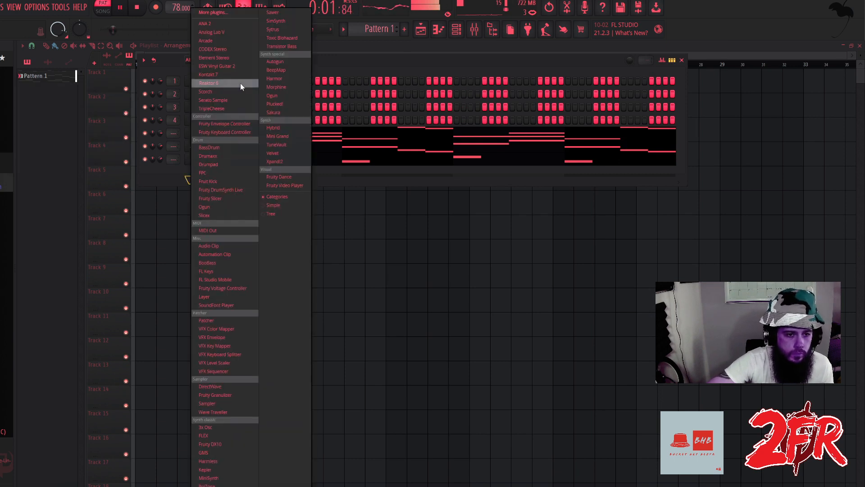
click(168, 174)
key(space)
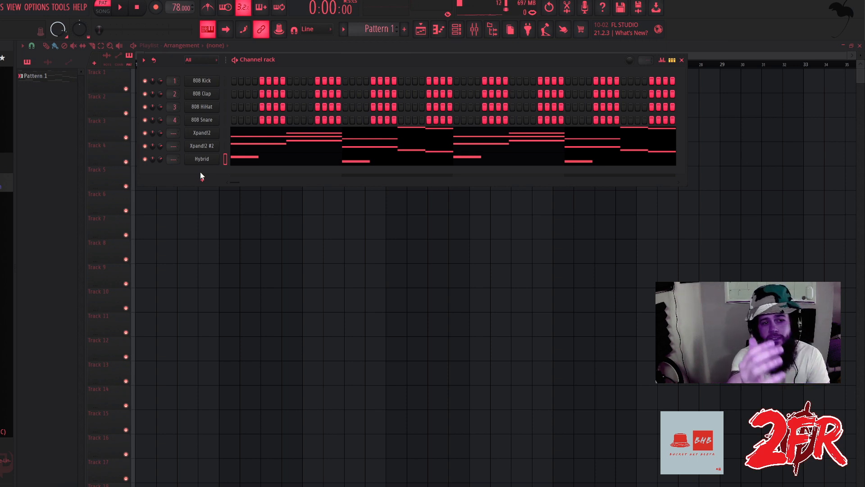
key(ctrl+s)
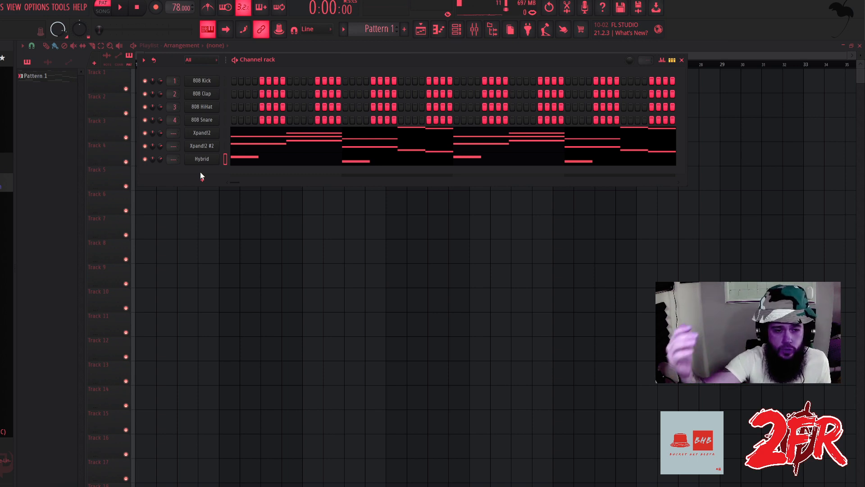
key(space)
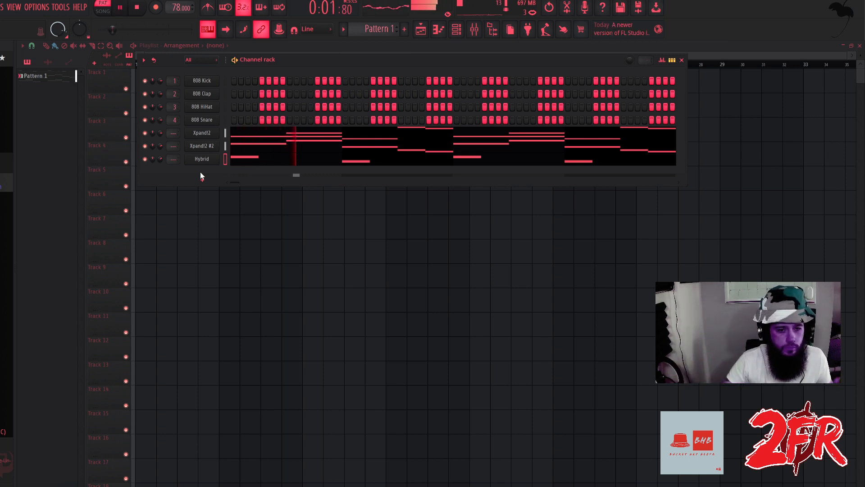
key(space)
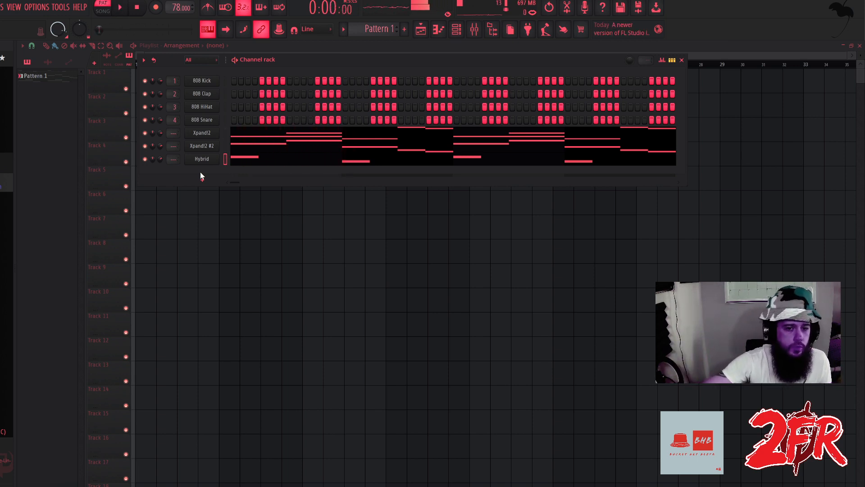
Add a second Hybrid channel, load the preset 10 Those Were The Days from 15 Keyboards, and close its editor.
click(202, 178)
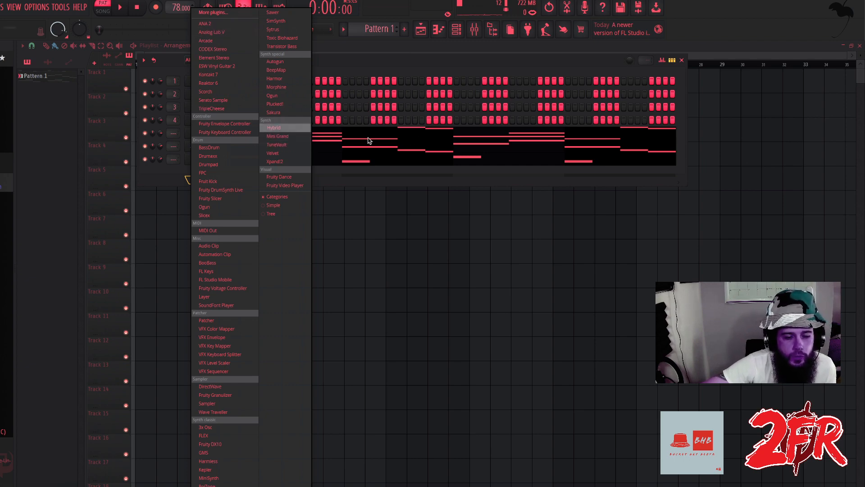
click(447, 135)
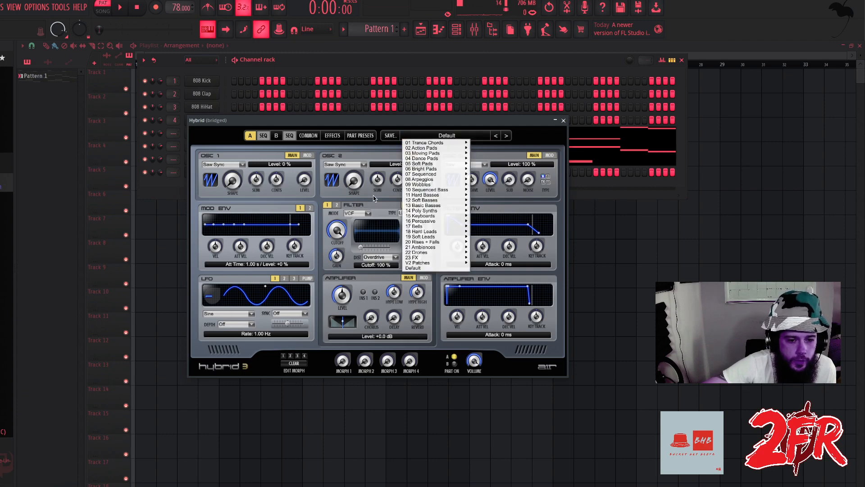
mouse_move(434, 206)
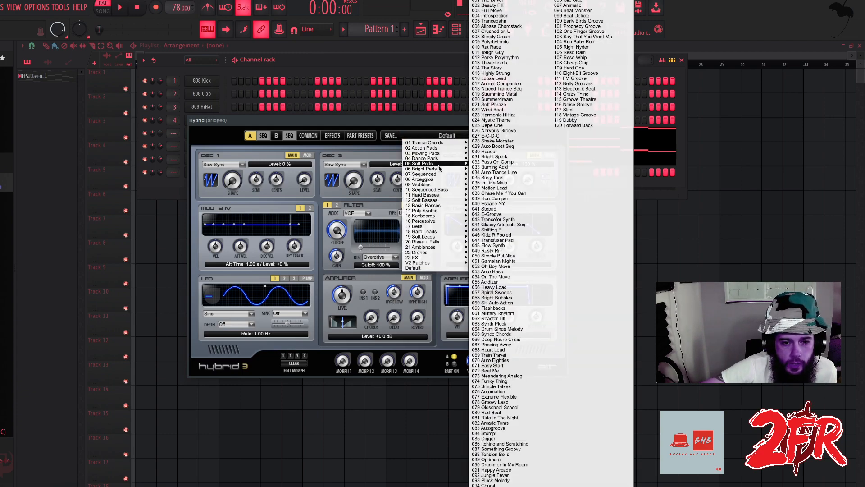
mouse_move(432, 263)
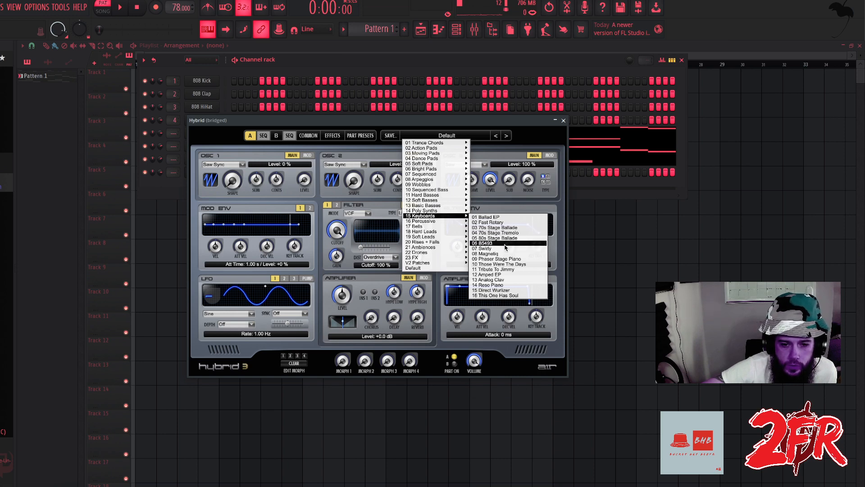
click(528, 266)
click(564, 121)
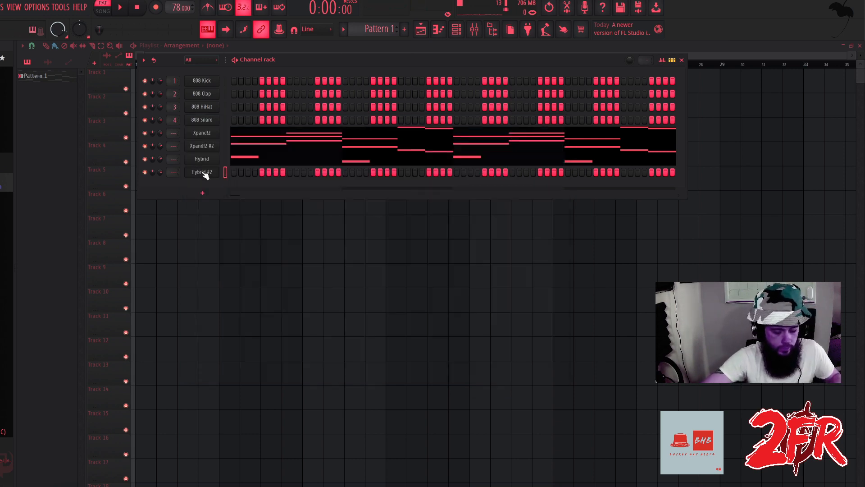
While the pattern plays, step the second Hybrid's preset forward to 14 Reso Piano and close its editor.
click(119, 8)
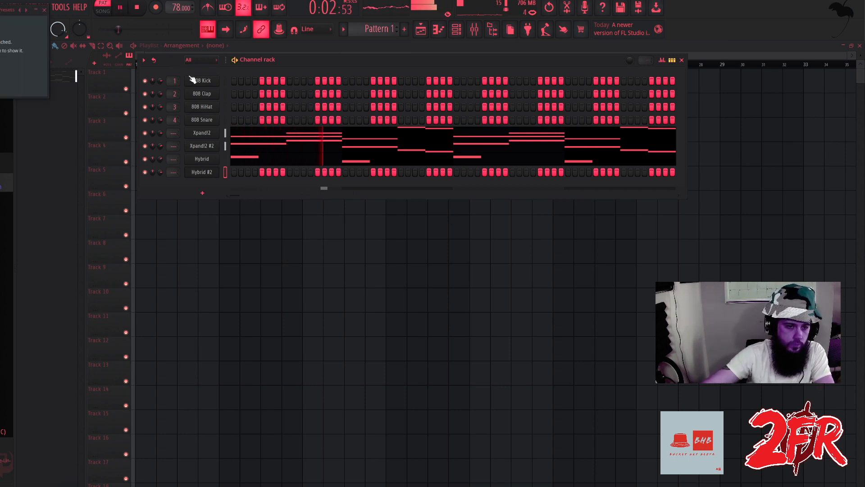
click(201, 172)
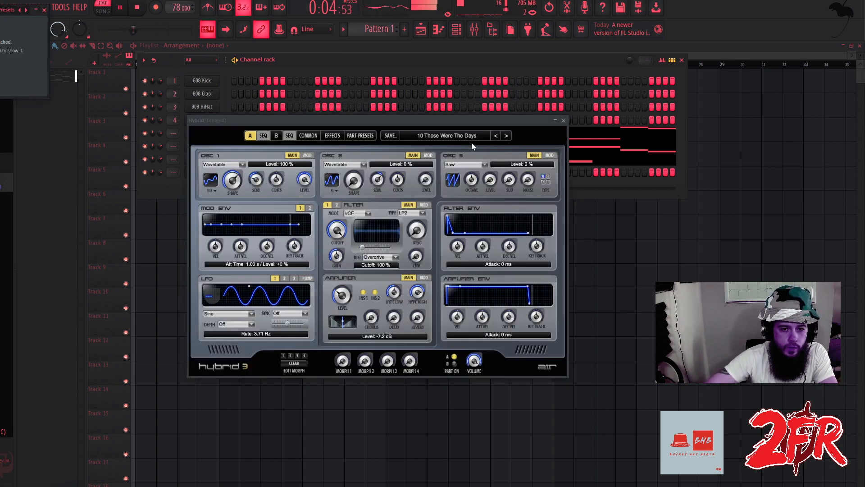
click(505, 135)
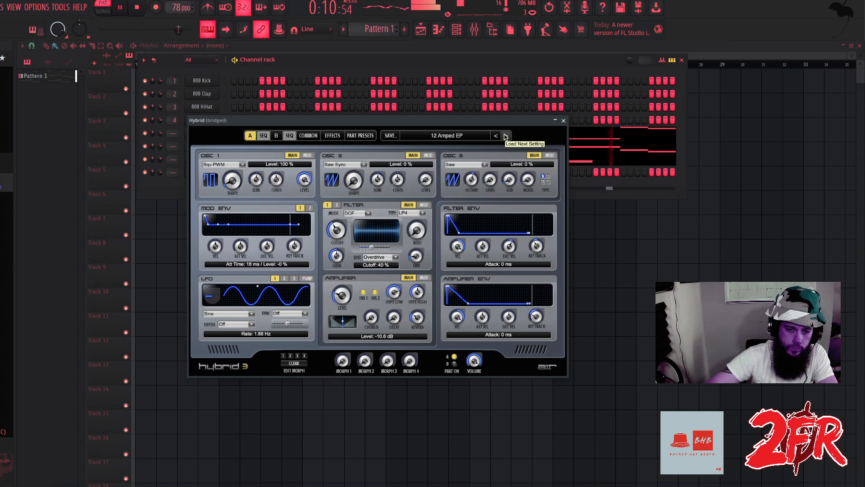
click(505, 136)
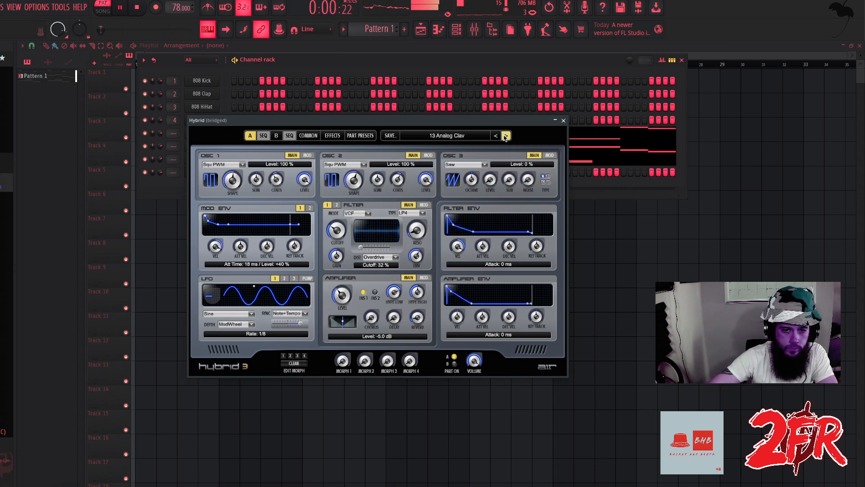
click(505, 136)
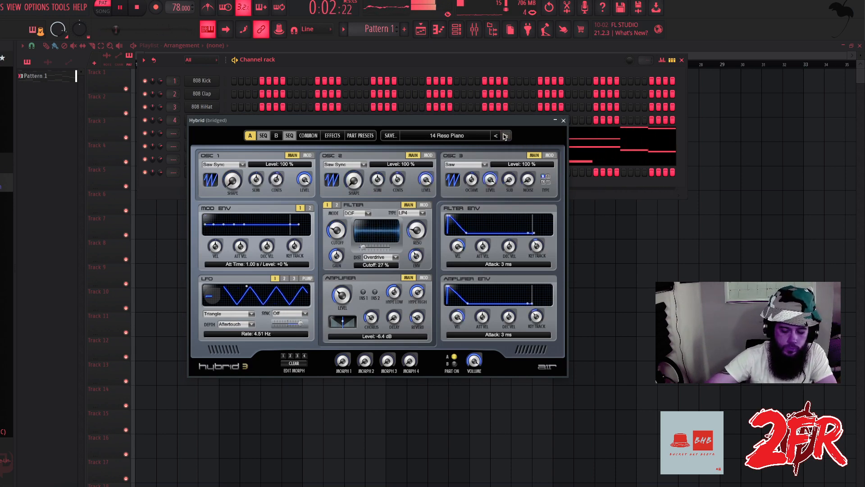
click(563, 120)
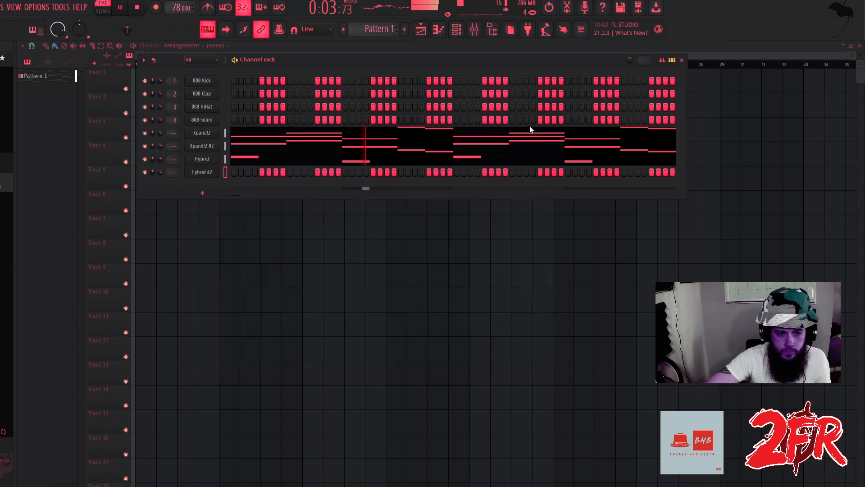
In the second Hybrid's piano roll, place short C#, E and D# notes at the start of bar 1 and play them back.
right_click(218, 172)
click(226, 172)
key(space)
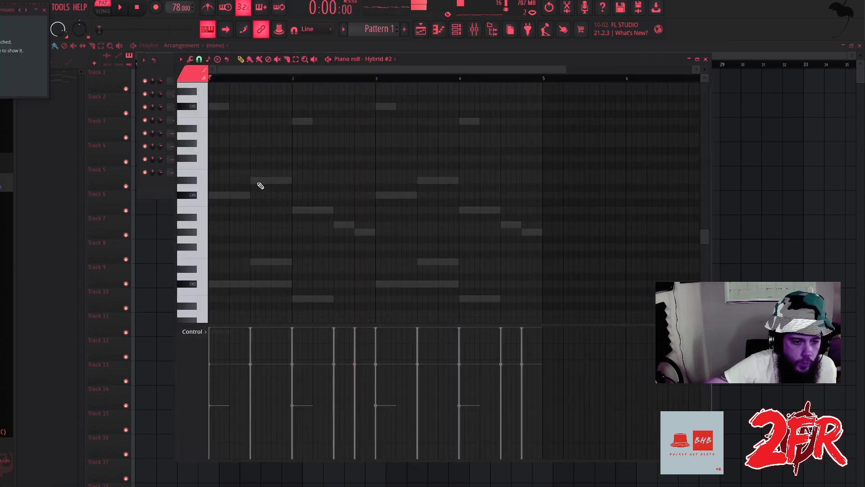
scroll(222, 149, up, 6)
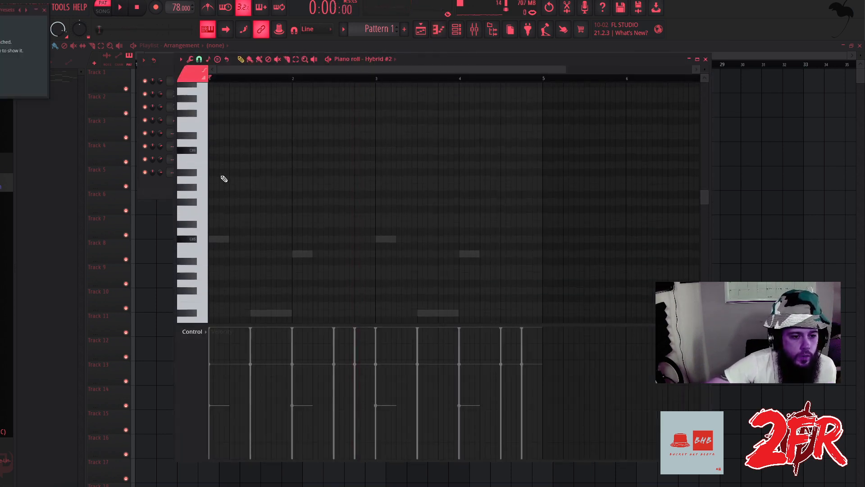
click(229, 153)
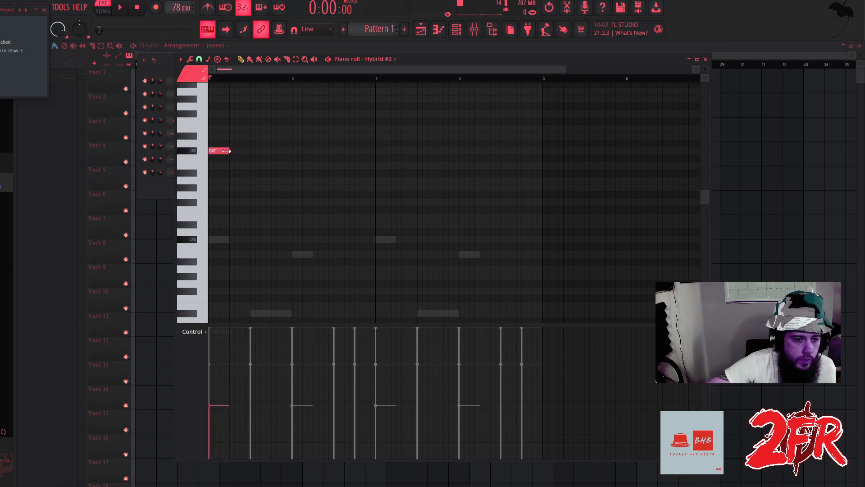
click(221, 129)
key(space)
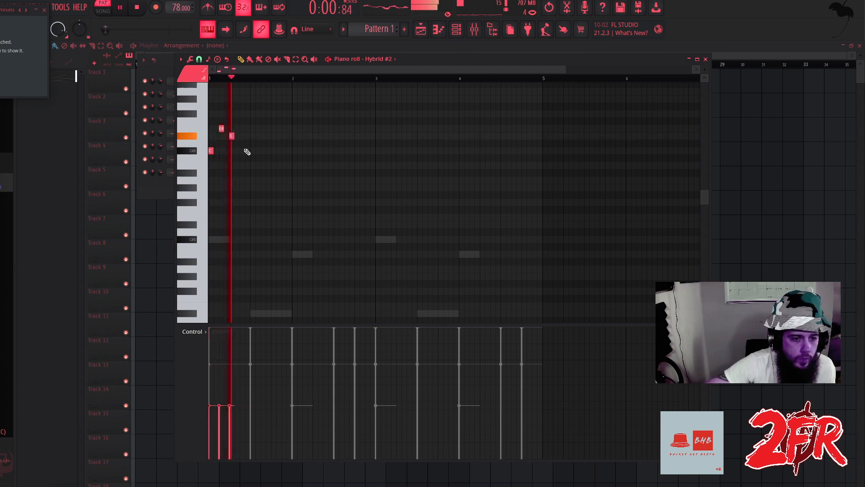
Stop playback and raise the velocity of all three Hybrid #2 notes evenly.
key(ctrl+a)
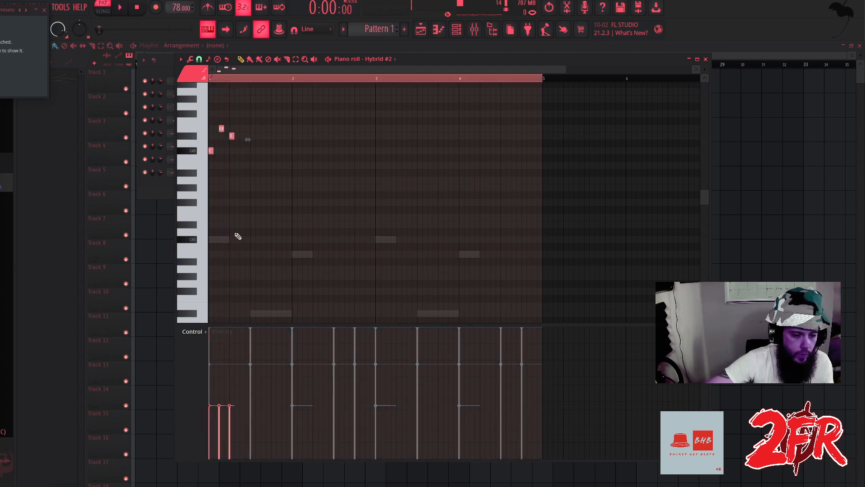
scroll(238, 236, up, 7)
key(space)
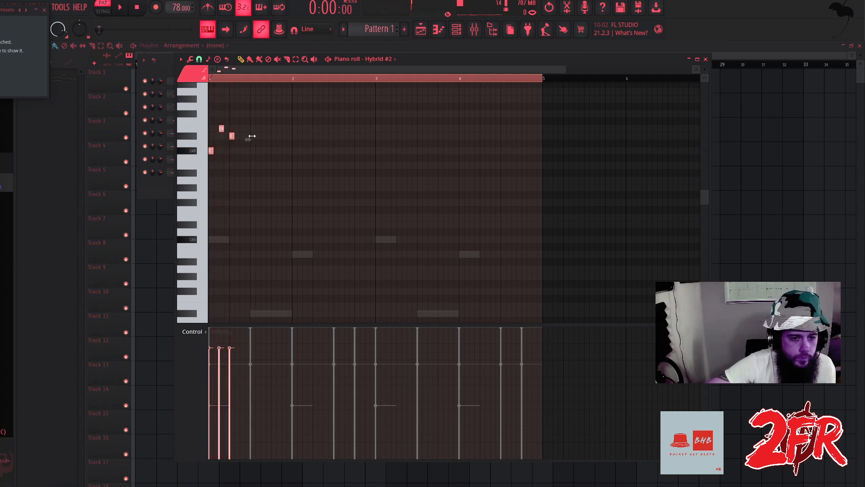
Add a short D# at the middle of bar 1 followed by three short E notes, and audition the phrase.
click(253, 135)
drag(256, 136, 251, 138)
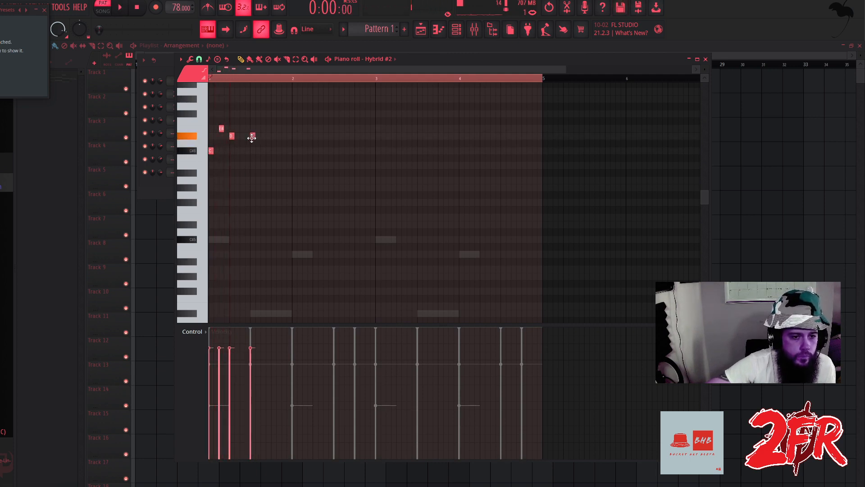
click(262, 128)
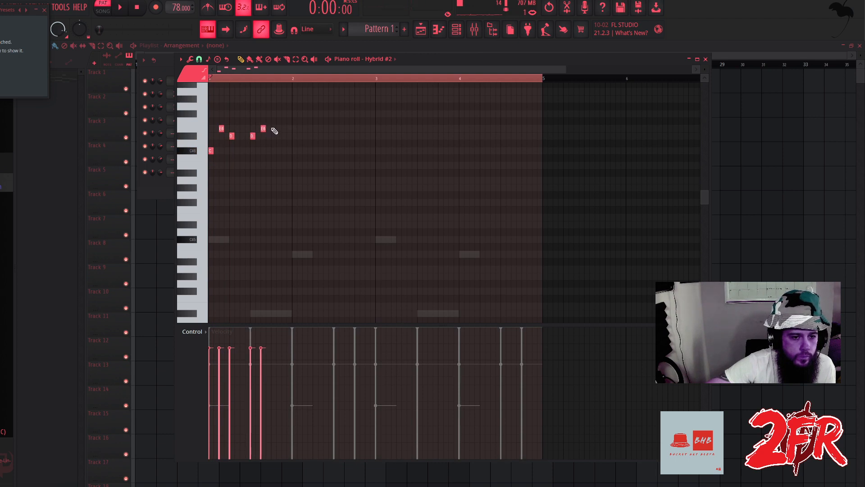
click(283, 129)
key(space)
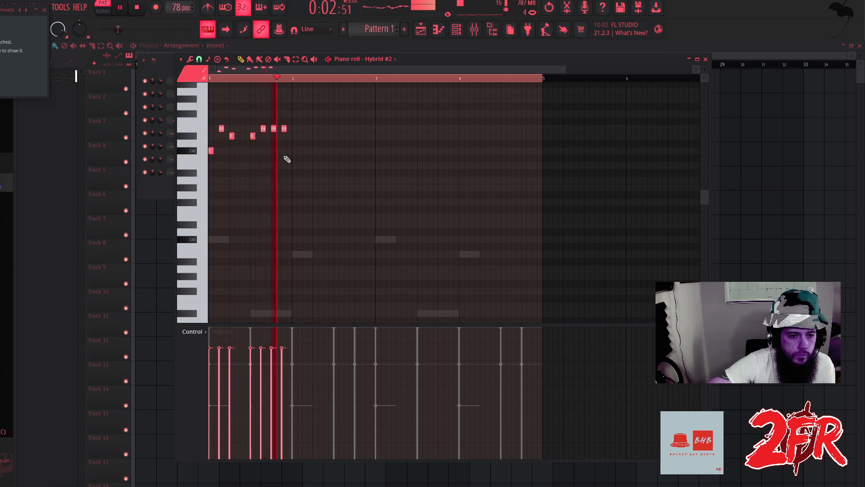
key(space)
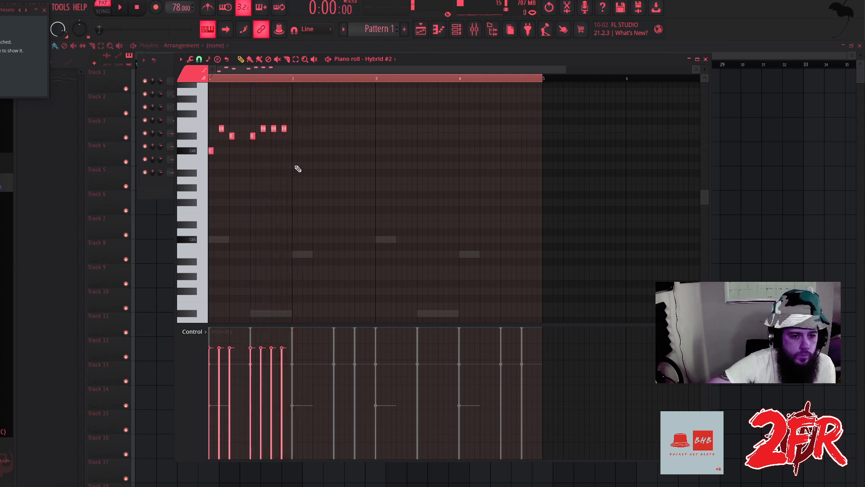
key(space)
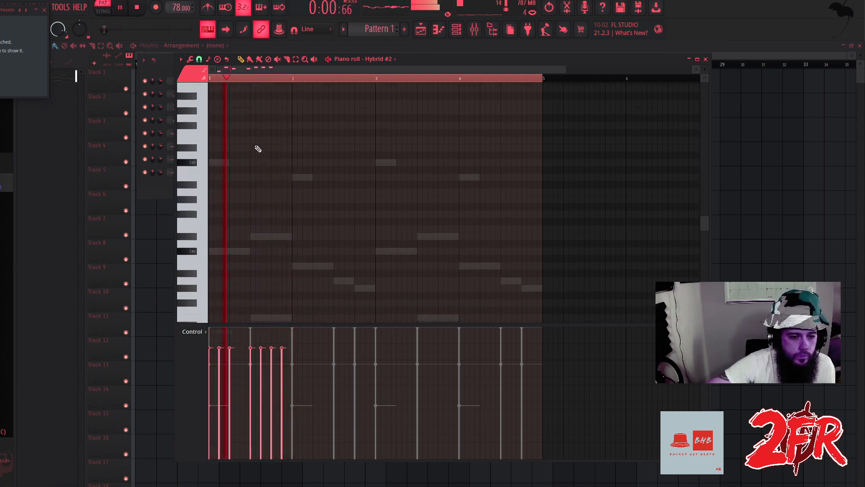
key(space)
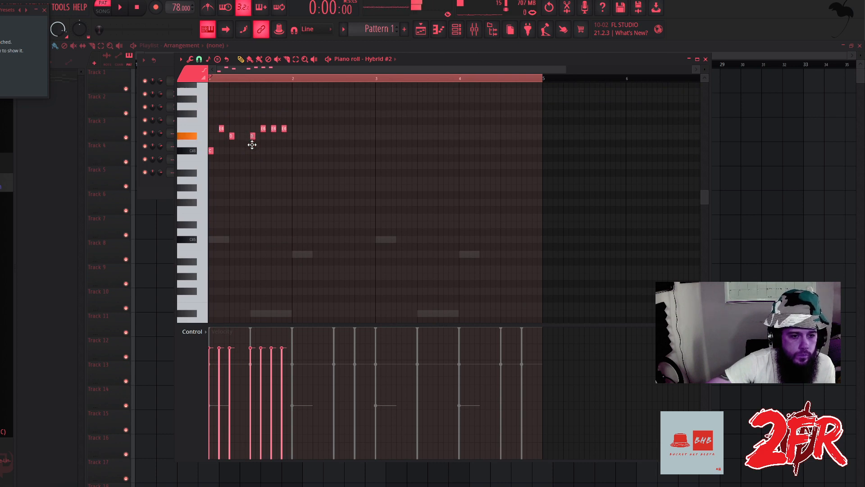
Lower the D# at the middle of bar 1 to B and raise the bar's last E to A, auditioning each change.
drag(252, 144, 253, 174)
key(space)
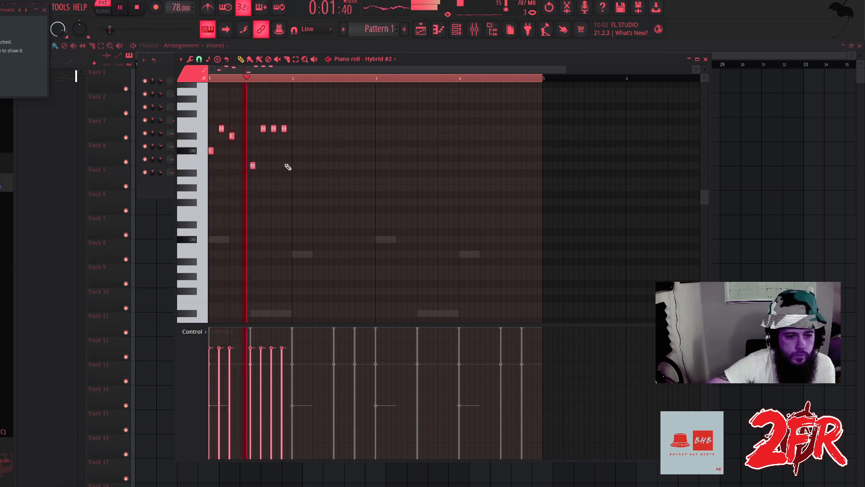
key(space)
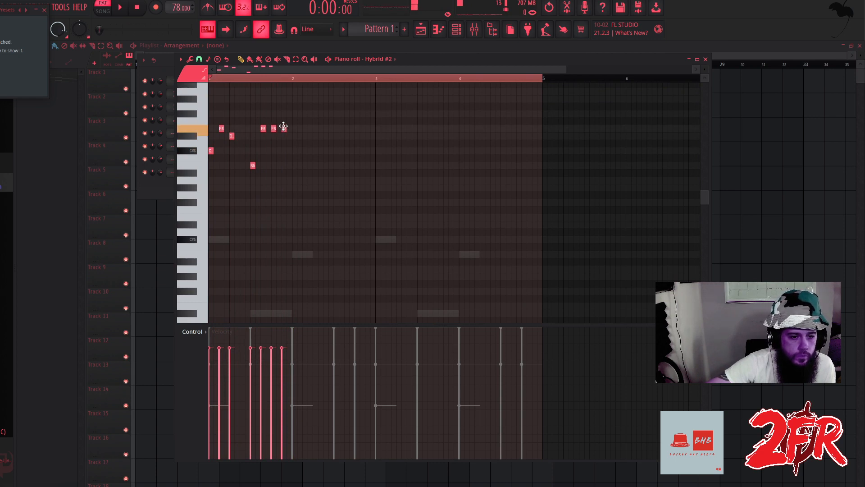
drag(283, 123, 284, 87)
key(space)
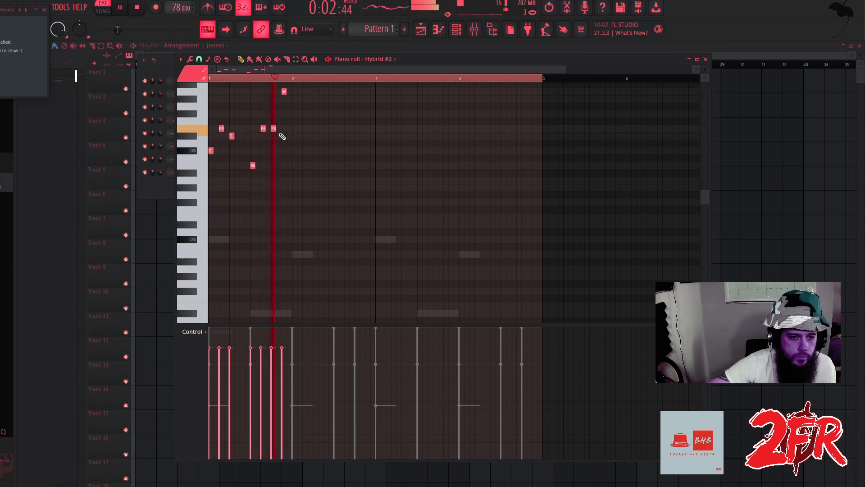
key(space)
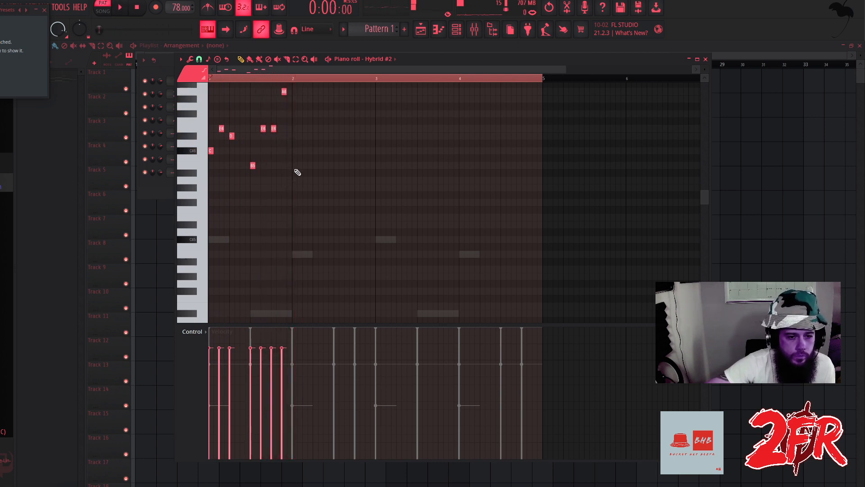
Place short C#, E and D# notes at the start of bar 2 while checking them against playback.
click(294, 151)
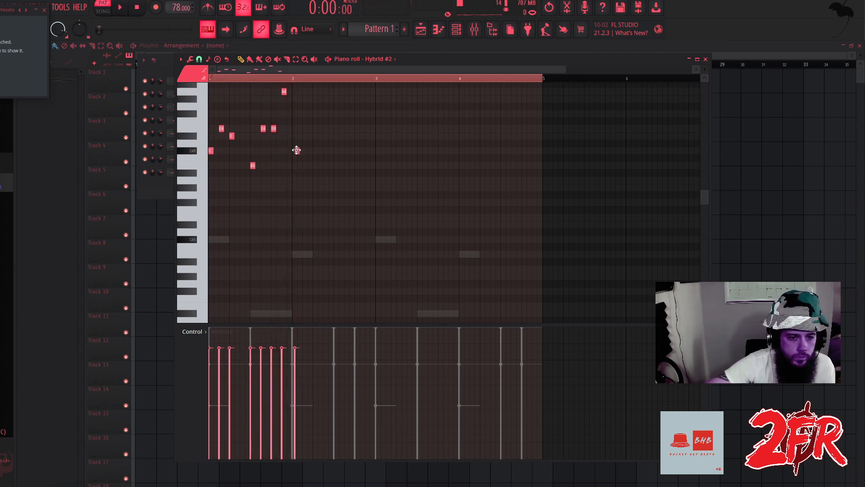
key(space)
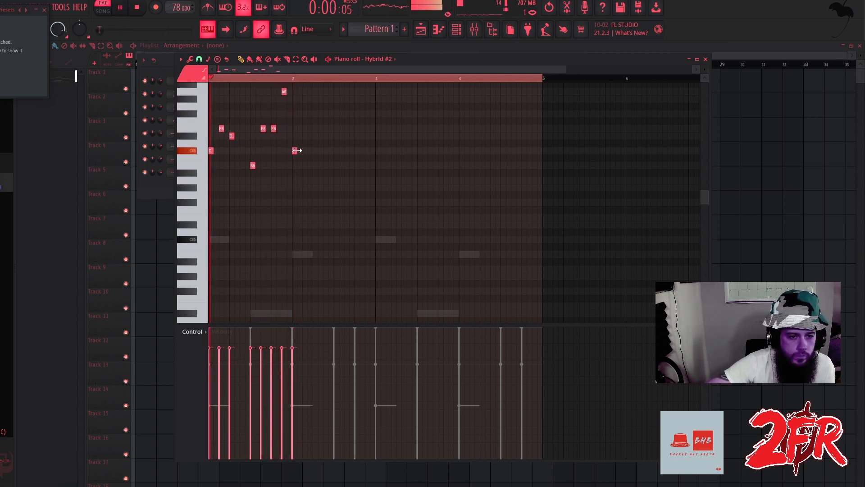
click(305, 129)
click(314, 136)
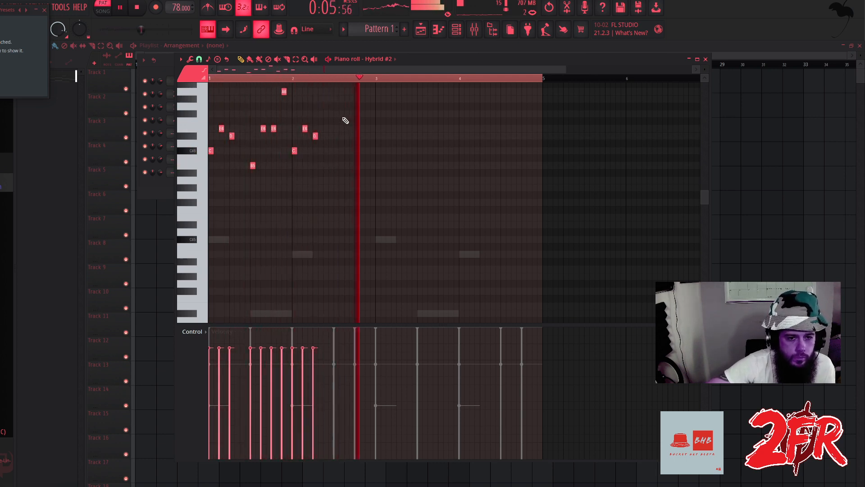
key(space)
Fill the second half of bar 2 with a short B note followed by three short A notes, and play the pattern.
click(356, 92)
click(362, 91)
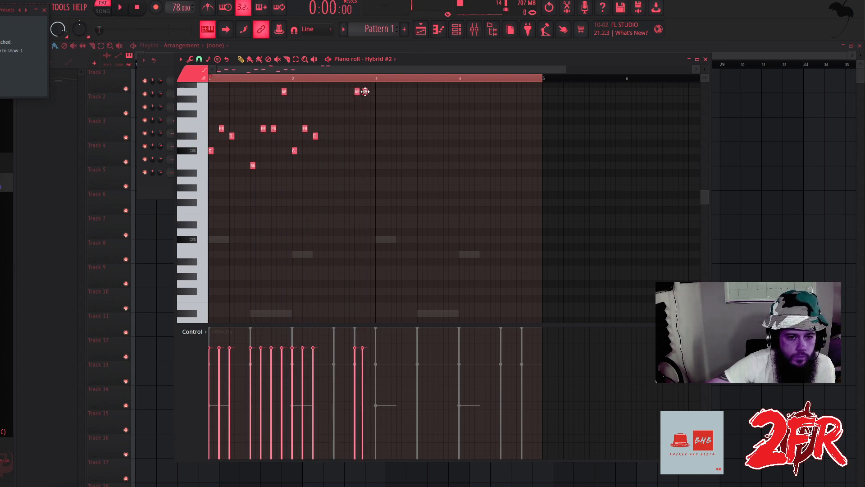
drag(365, 91, 347, 91)
key(space)
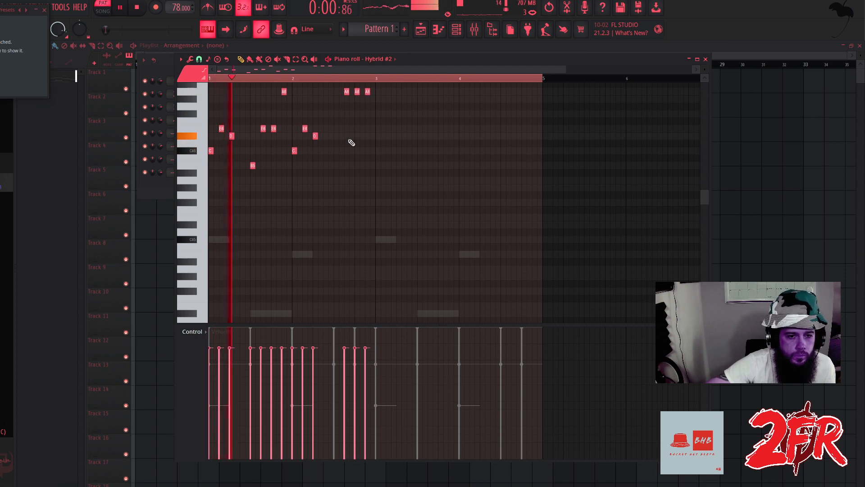
click(336, 165)
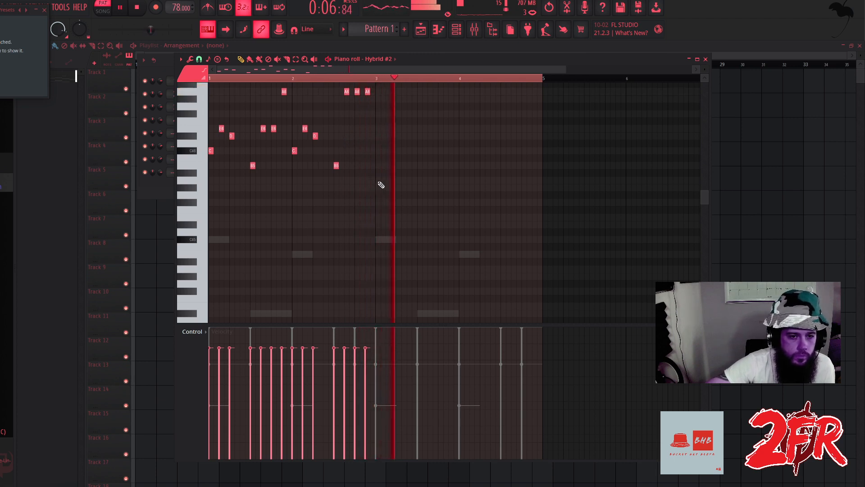
Duplicate the two-bar Hybrid #2 melody into bars 3 and 4 and close the piano roll.
scroll(382, 178, up, 3)
key(ctrl+b)
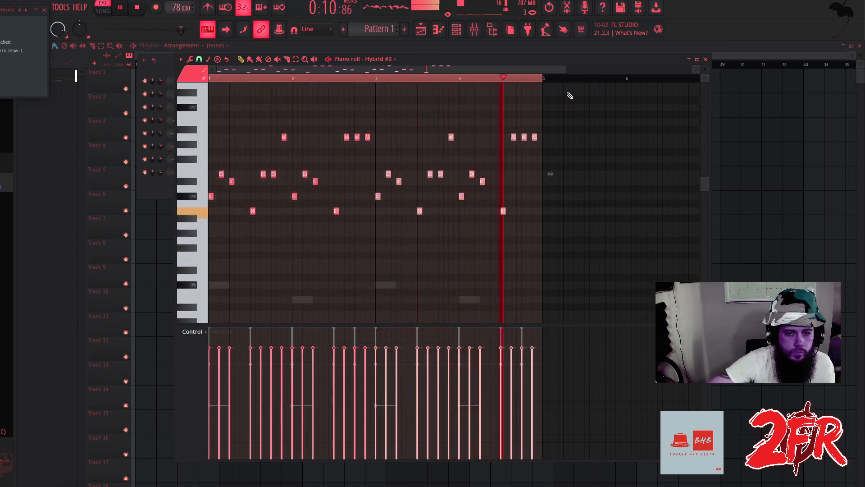
click(705, 59)
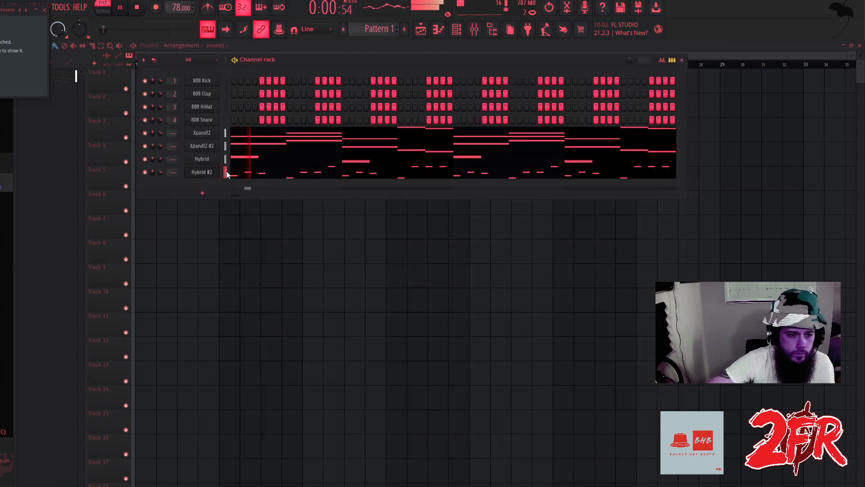
Route Hybrid #2 to mixer track 5, stop playback, and lower that track's fader slightly.
key(ctrl+l)
key(space)
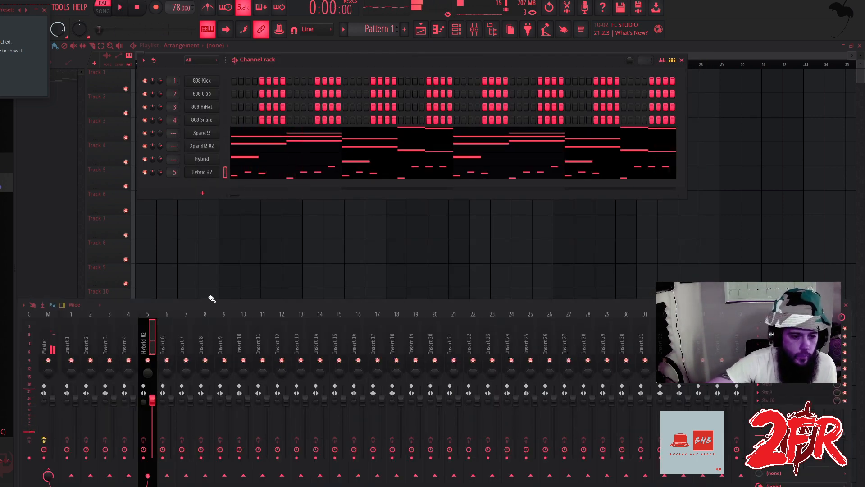
drag(151, 392, 150, 397)
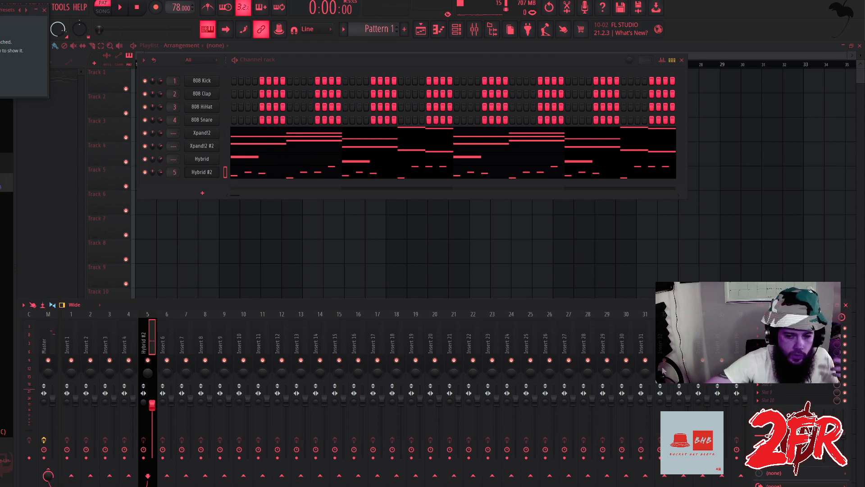
Load ShaperBox 3 as an effect on the Hybrid #2 mixer track.
click(758, 328)
mouse_move(771, 302)
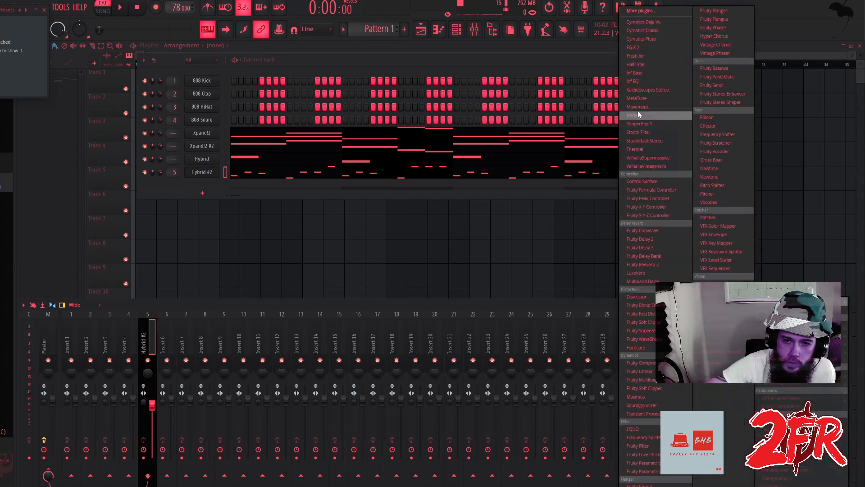
click(650, 124)
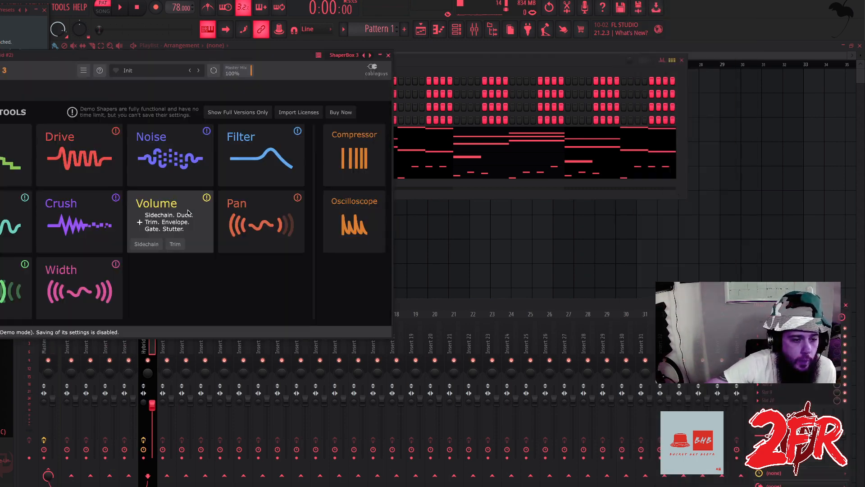
Add a Pan shaper in ShaperBox 3, apply the rising ramp wave, and double its repetitions three times.
click(251, 232)
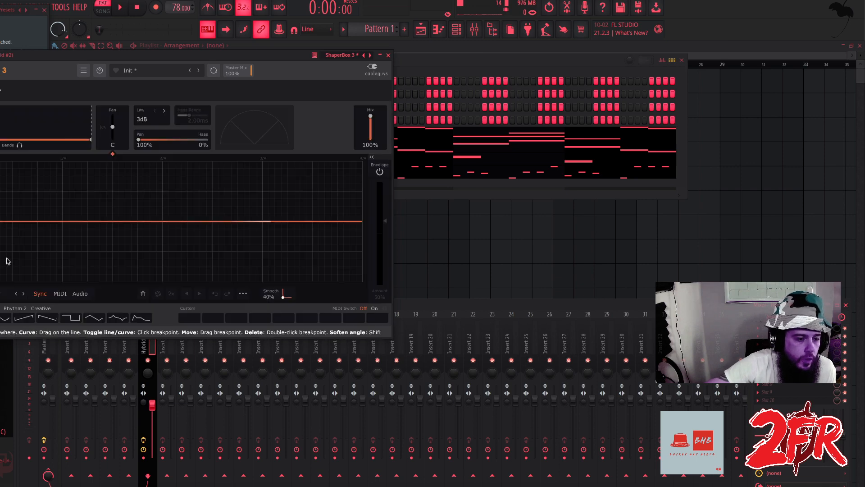
click(20, 321)
click(171, 294)
click(171, 293)
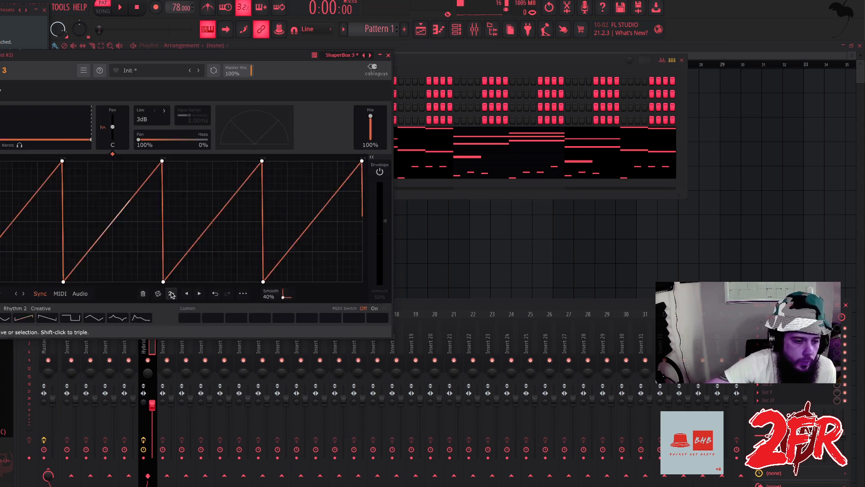
click(171, 293)
Set the Pan shaper's mix to 60% while the pattern plays, and stop playback.
key(space)
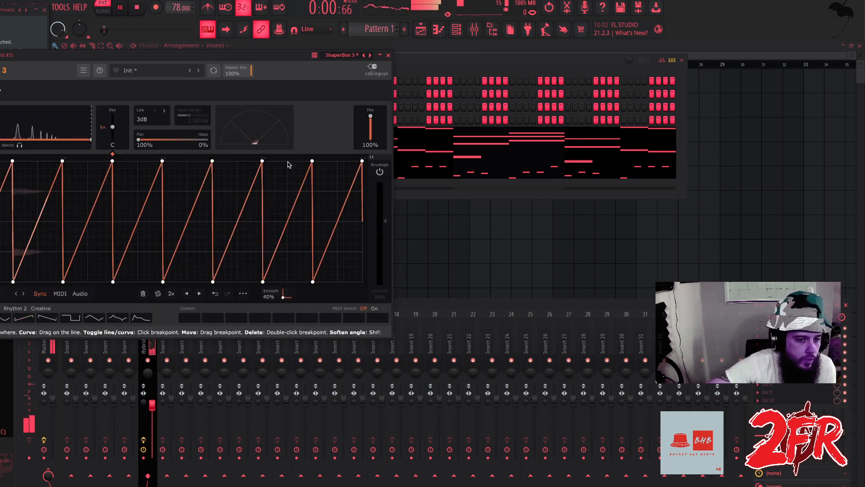
drag(371, 117, 371, 126)
key(space)
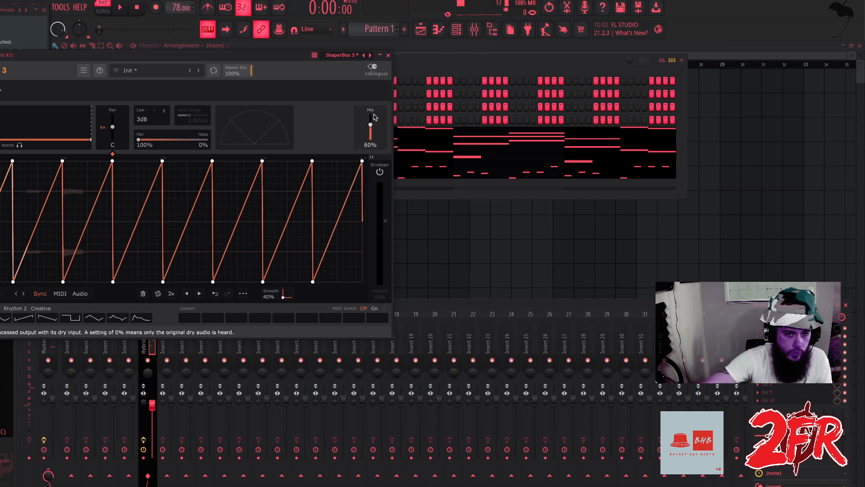
Add a Filter shaper after auditioning the panning, apply the square wave to its cutoff, and double the wave's repetitions once.
key(space)
click(17, 89)
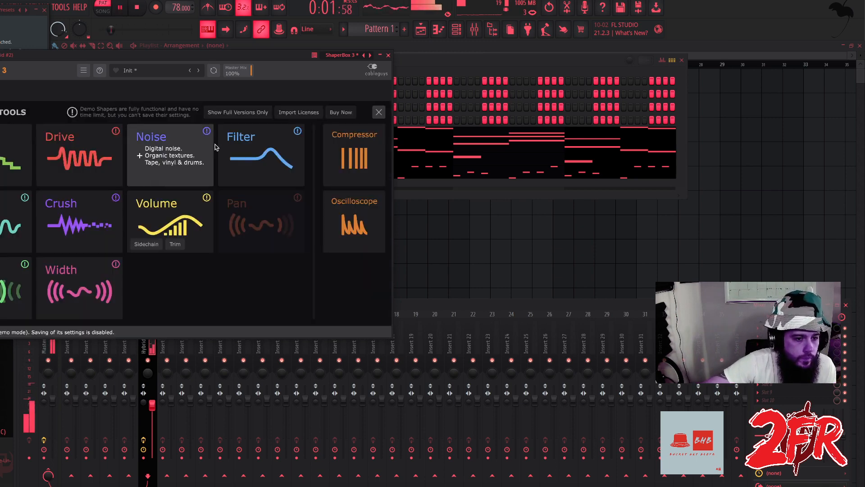
click(260, 155)
key(space)
click(101, 318)
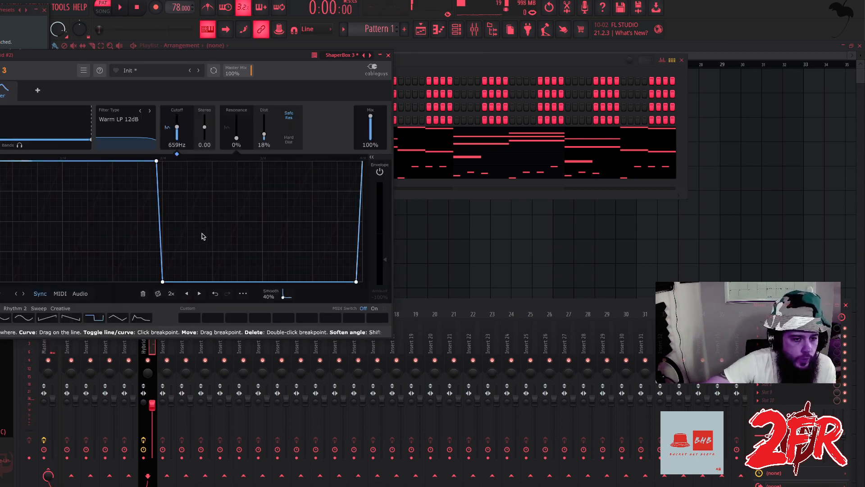
click(171, 294)
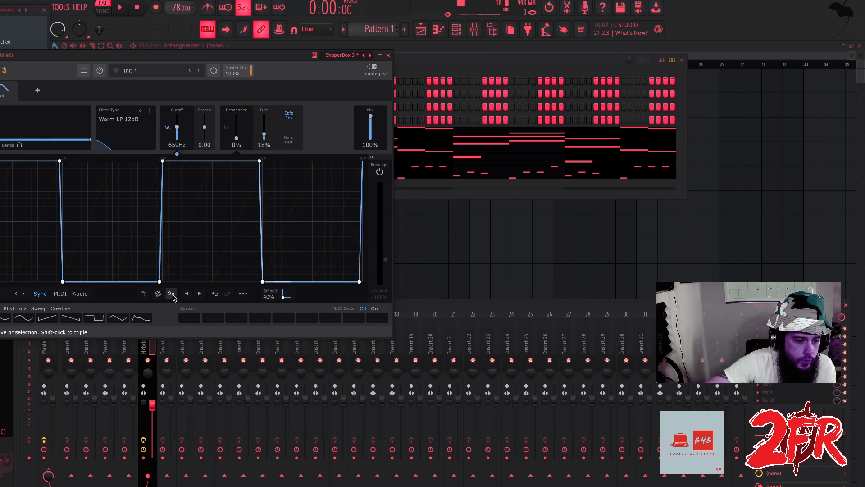
Double the cutoff square wave's repetitions twice and set the Filter shaper's mix to 70% and cutoff to 1.61 kHz.
click(171, 294)
click(171, 293)
drag(376, 128, 377, 136)
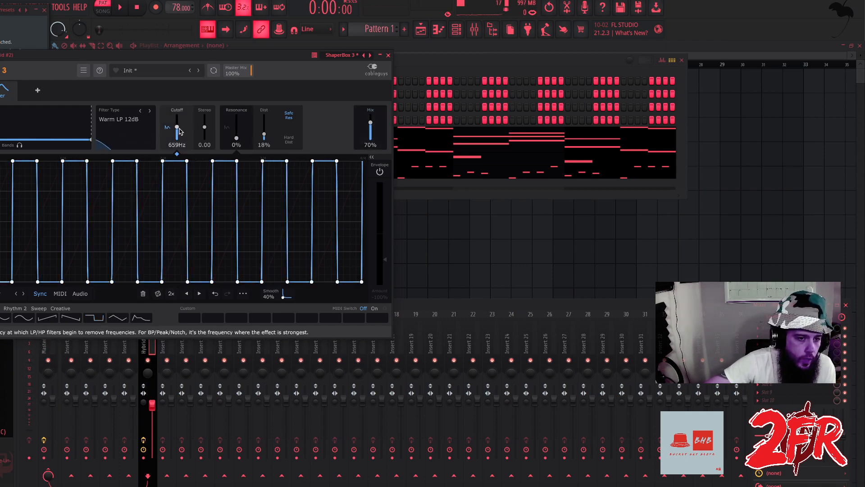
drag(177, 129, 179, 130)
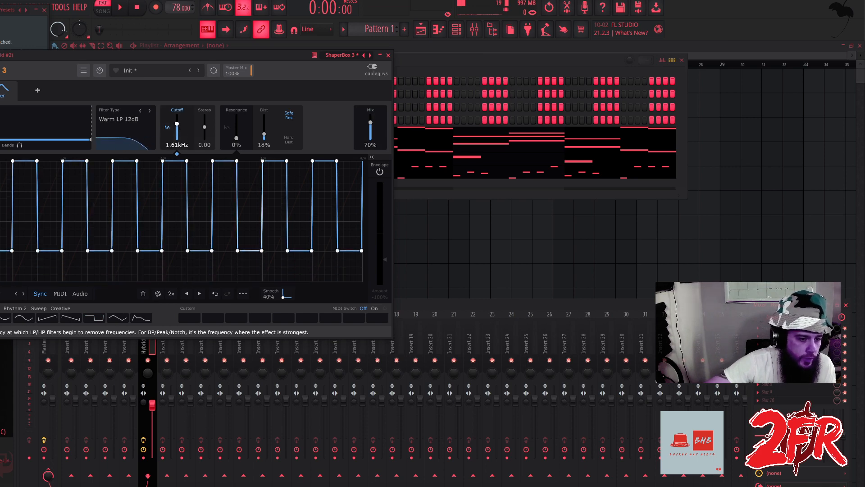
Double the cutoff wave's repetitions once more during playback, raise the Filter shaper's mix to 80%, and close ShaperBox 3.
key(space)
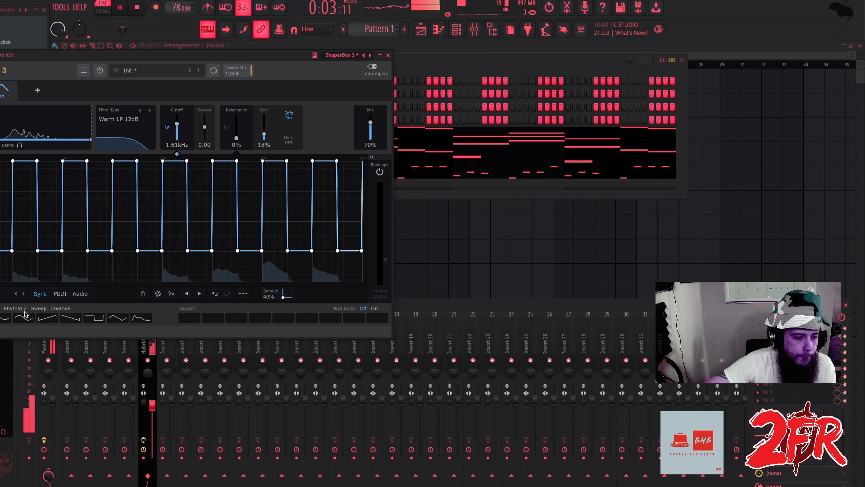
click(171, 294)
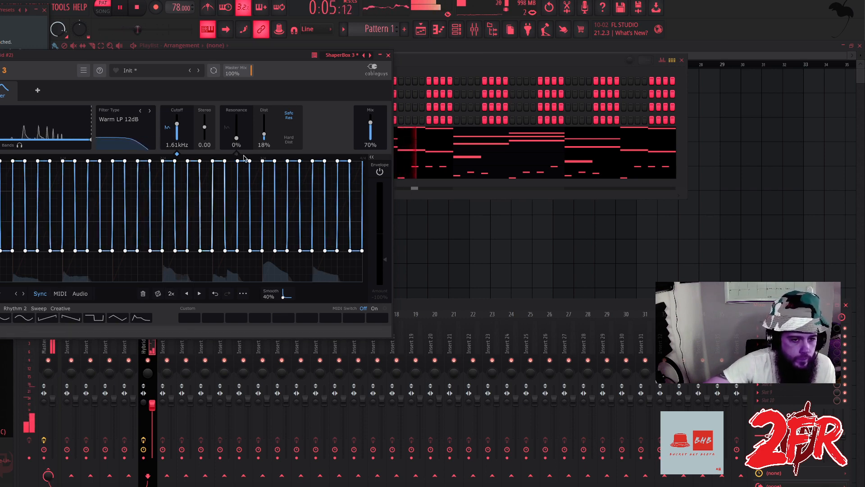
drag(371, 122, 371, 116)
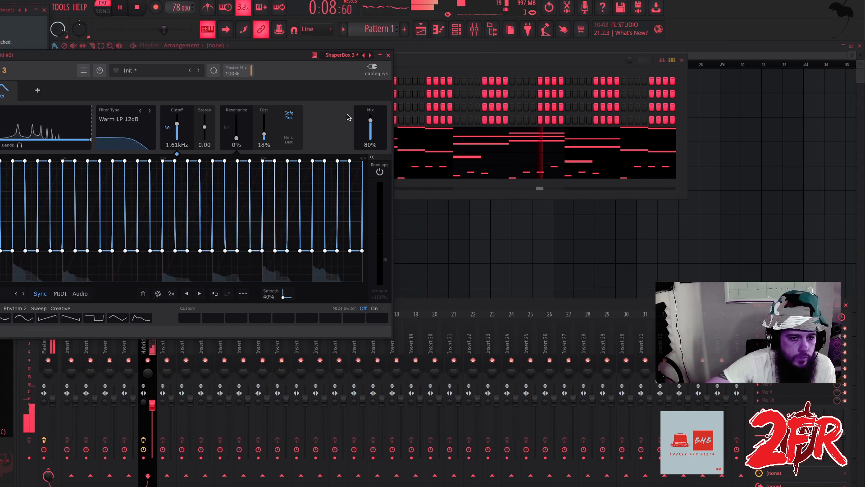
click(388, 55)
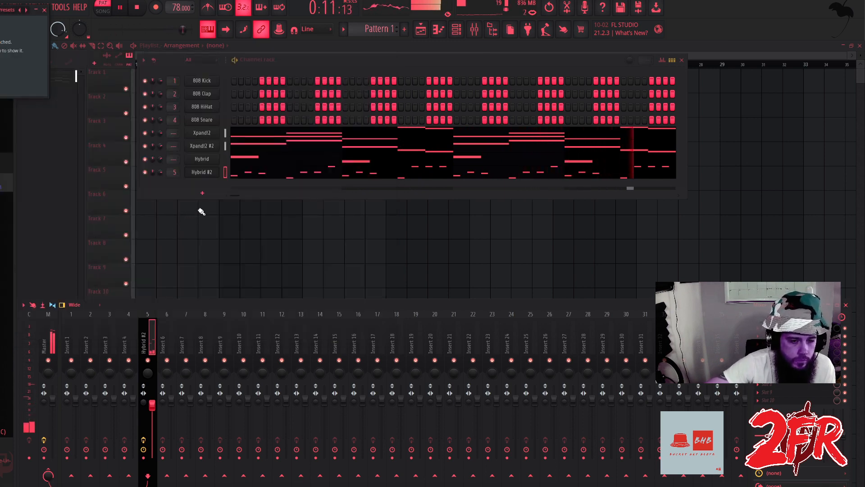
Lower the Hybrid #2 channel's volume slightly and load Portal as an effect on its mixer track.
drag(160, 172, 159, 174)
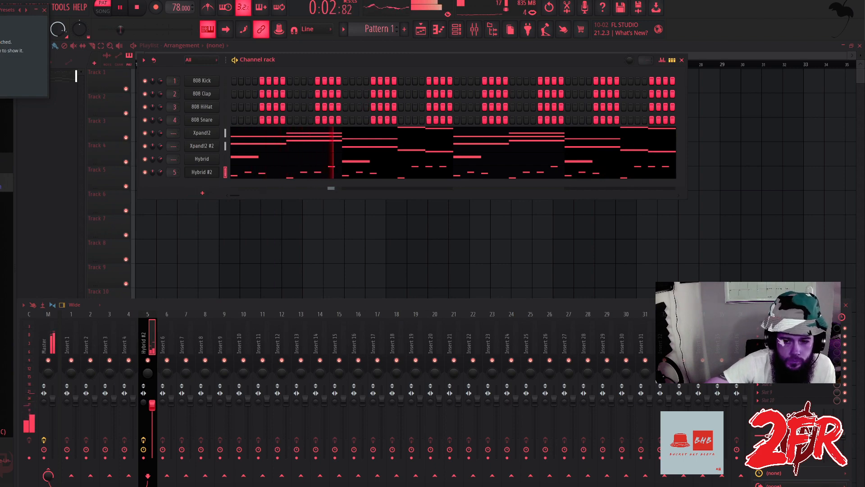
click(758, 328)
mouse_move(766, 302)
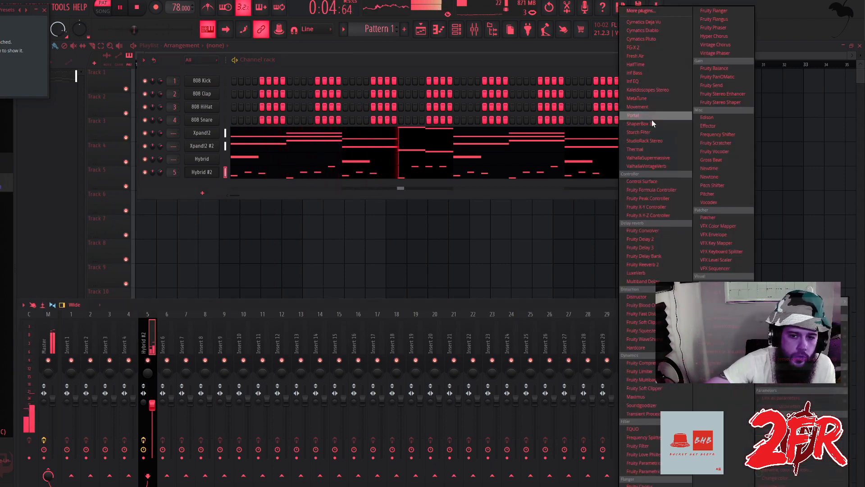
key(Return)
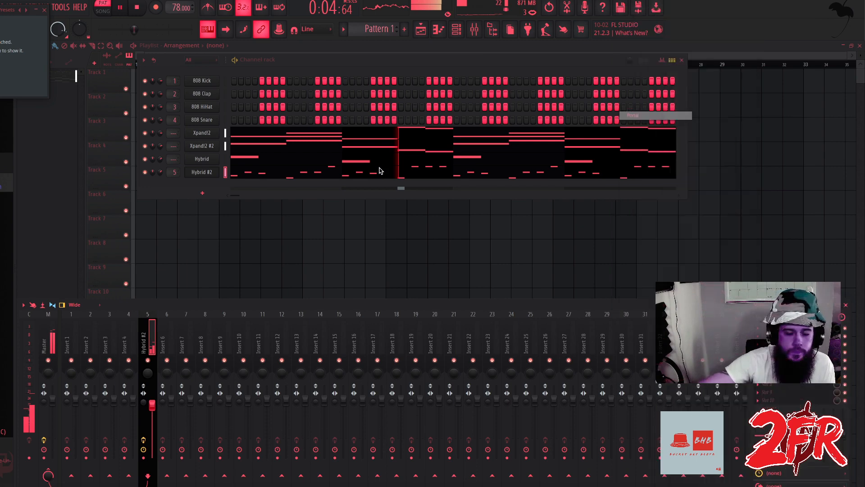
Browse Portal's factory presets and load the Skimming preset.
click(361, 84)
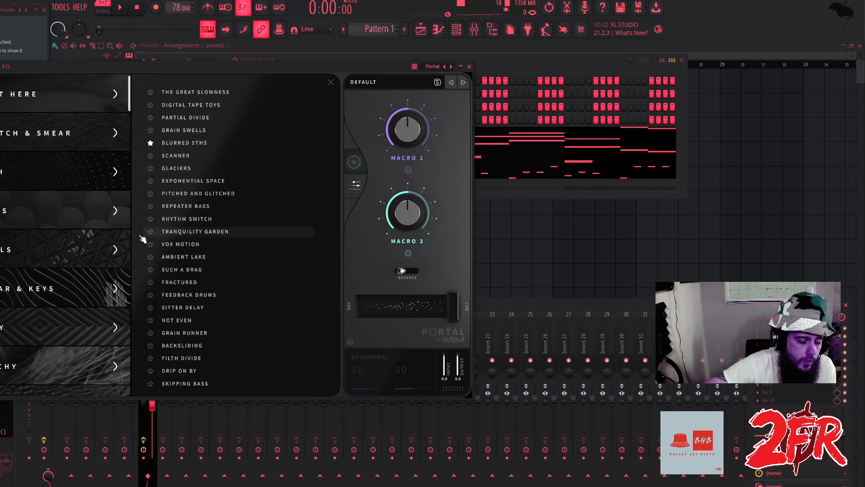
click(60, 134)
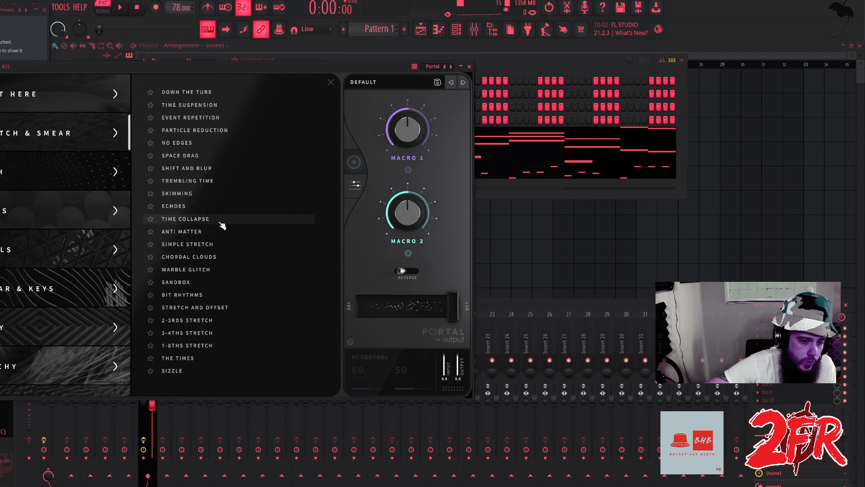
click(243, 194)
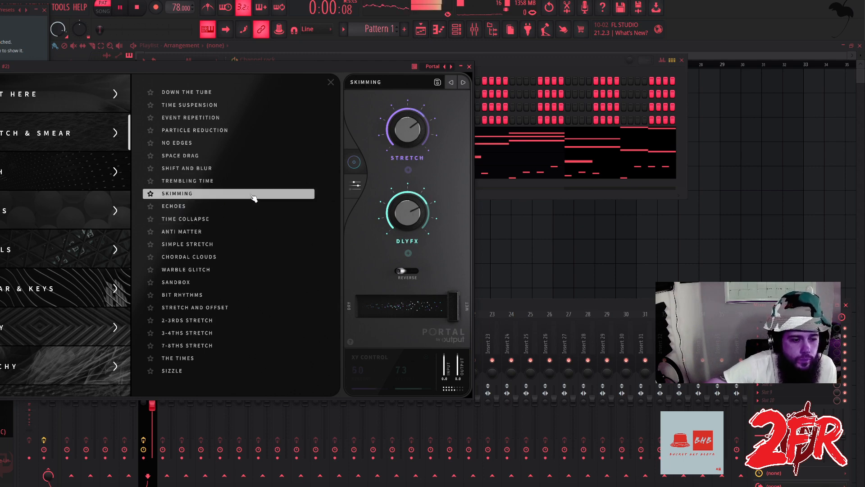
Set Portal's dry/wet mix to 65 percent after comparing other amounts during playback, and close Portal.
drag(450, 309, 415, 316)
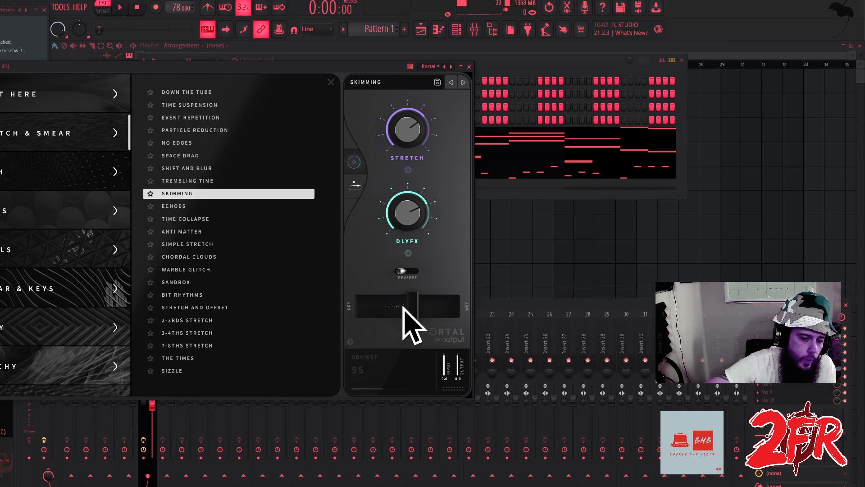
drag(413, 315, 463, 312)
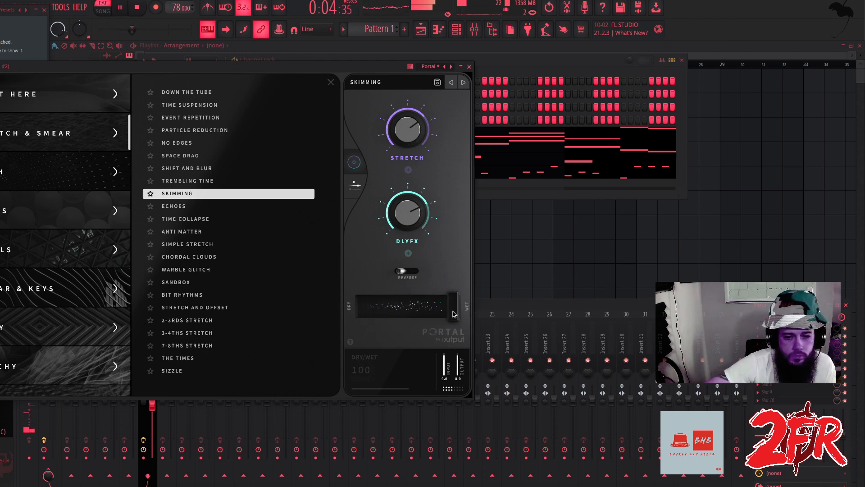
drag(452, 314, 427, 316)
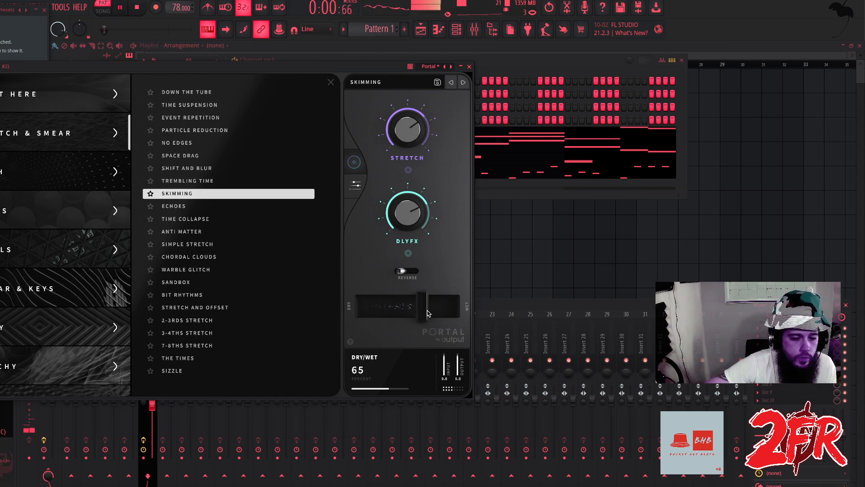
click(469, 67)
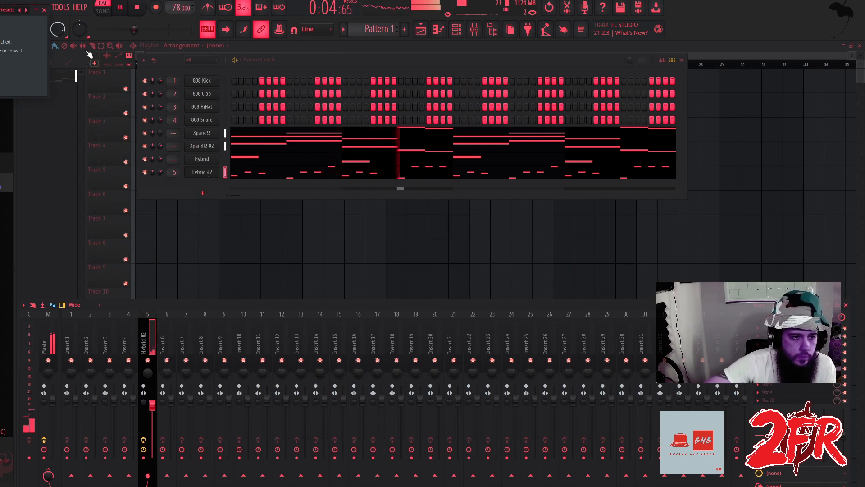
Add a third Xpand!2 channel to the pattern and load the 01 Nice Wave preset from 11 Soft Leads.
click(44, 10)
click(202, 193)
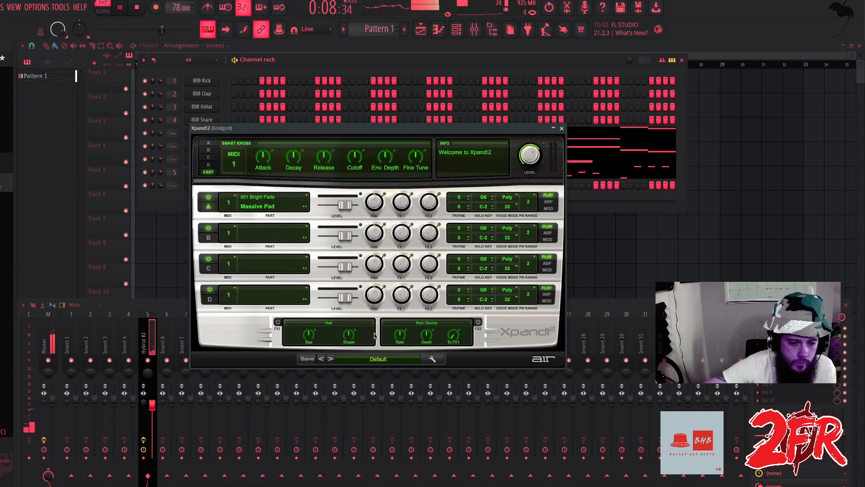
click(378, 359)
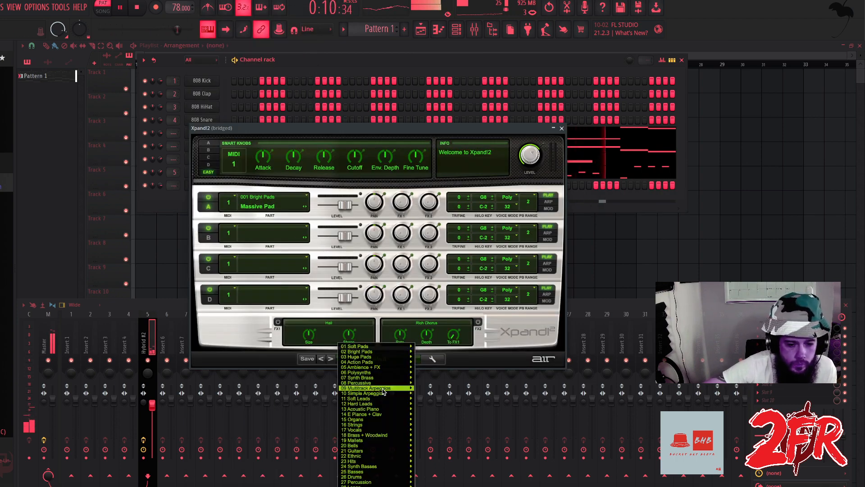
mouse_move(383, 389)
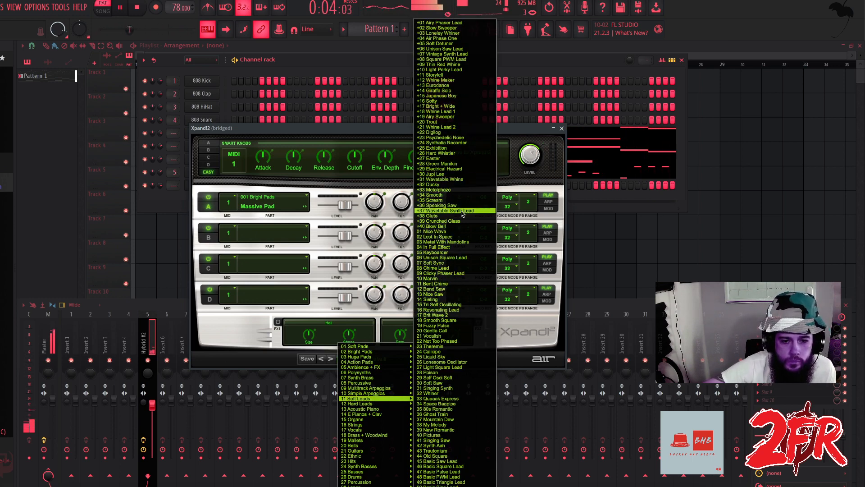
click(462, 232)
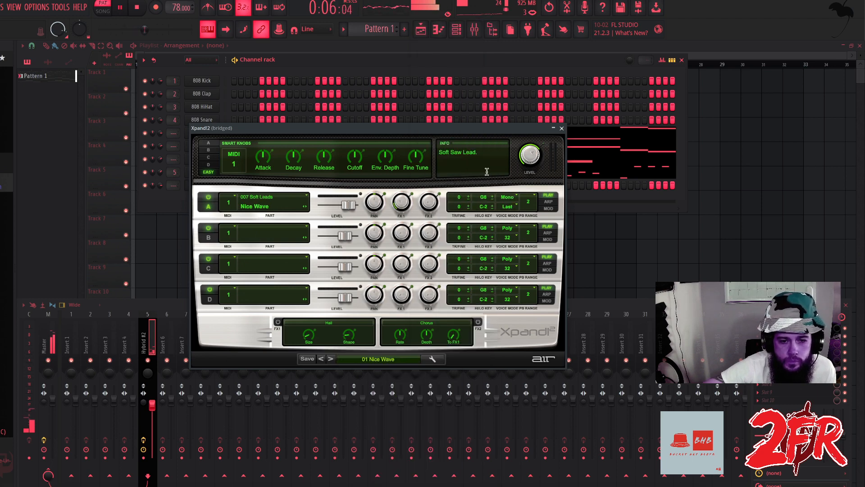
click(561, 129)
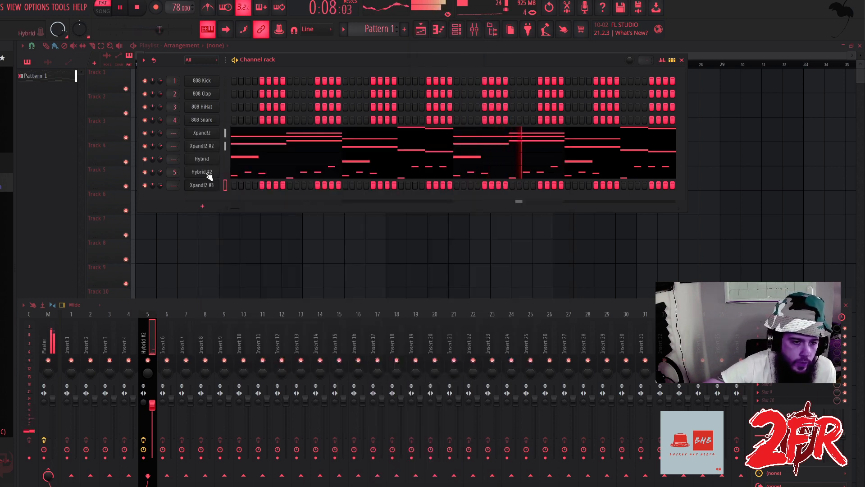
Copy the Hybrid #2 notes, paste them into the Xpand!2 #3 channel, and play the pattern.
click(208, 174)
right_click(207, 171)
click(313, 182)
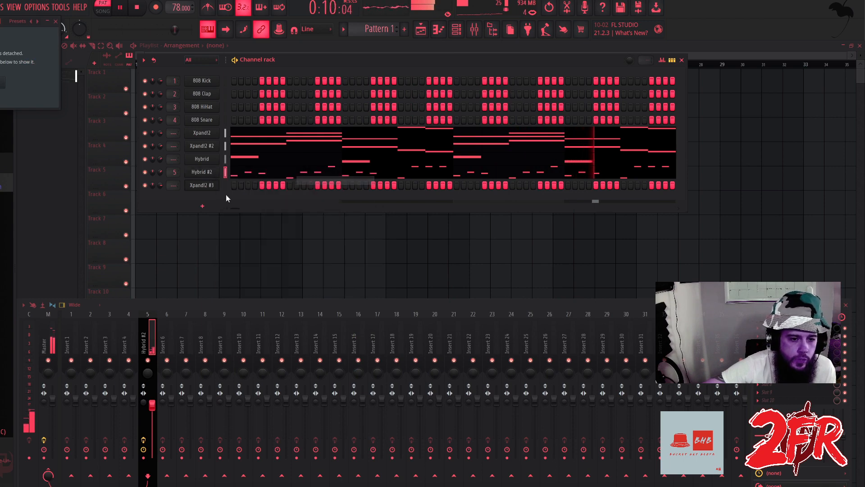
key(space)
right_click(201, 185)
click(320, 201)
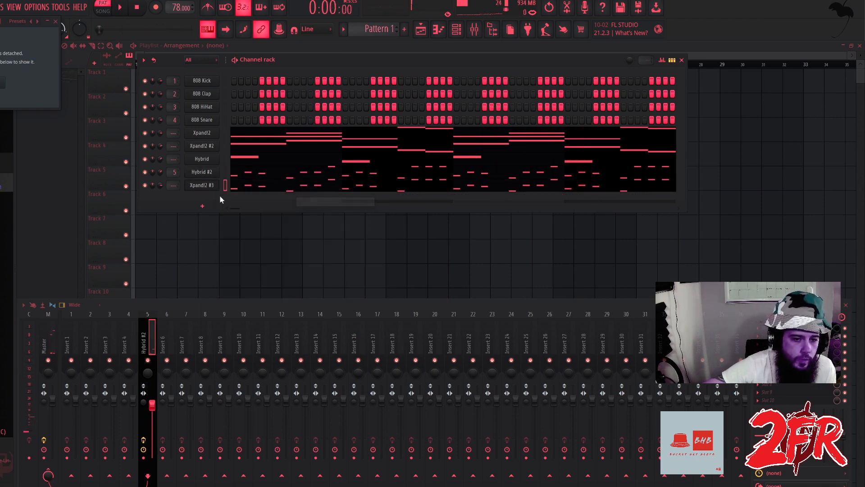
key(space)
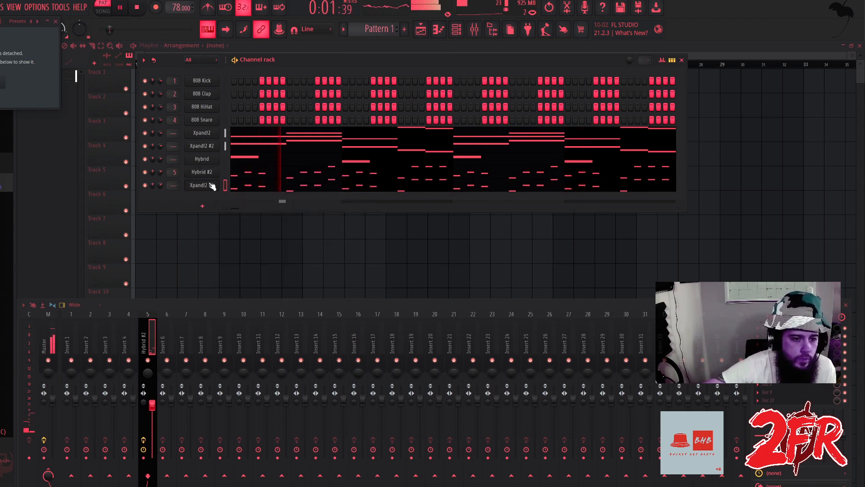
Transpose all Xpand!2 #3 notes down one octave in the piano roll, audition them, and close the piano roll.
click(243, 188)
key(space)
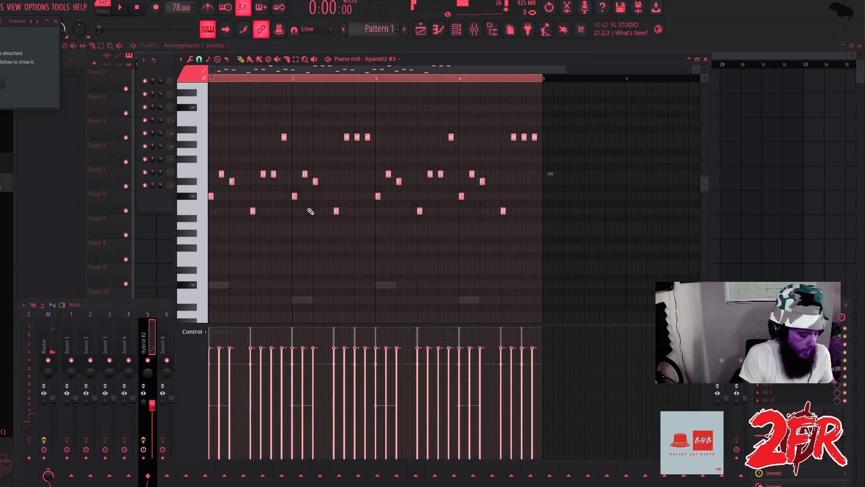
key(ctrl+Down)
key(space)
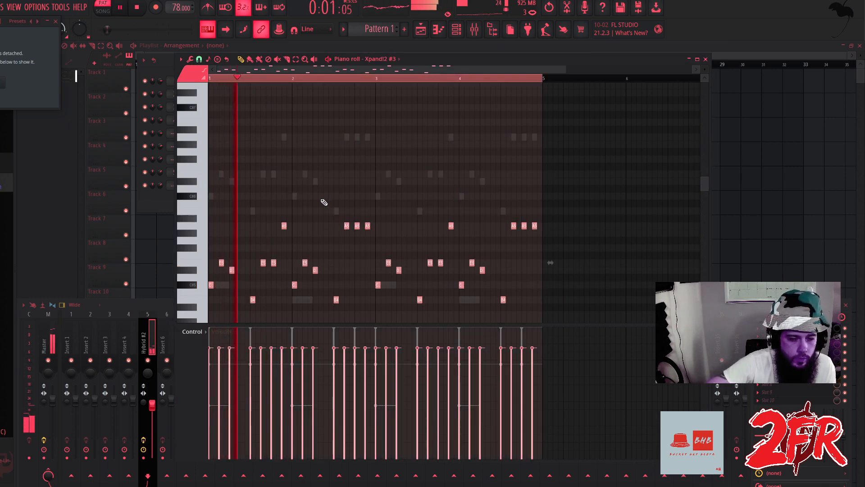
click(705, 60)
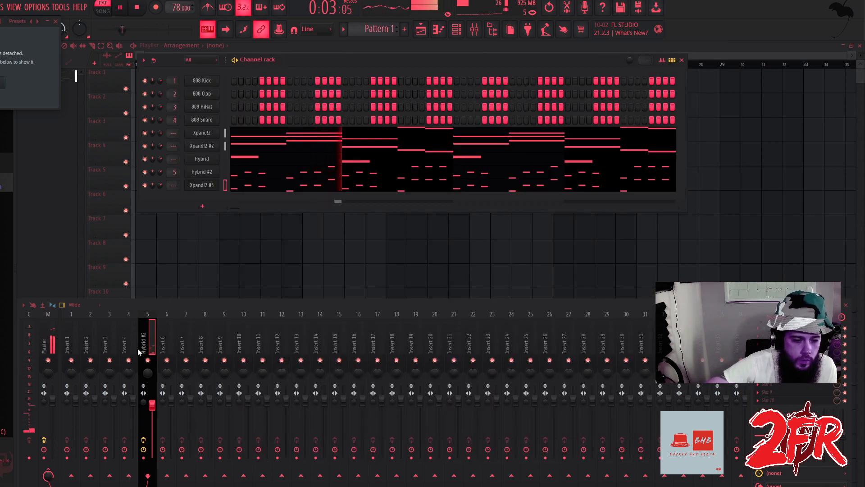
Audition neighbouring lead presets on Xpand!2 #3 while the pattern plays, and keep the 02 Lost In Space preset.
click(202, 186)
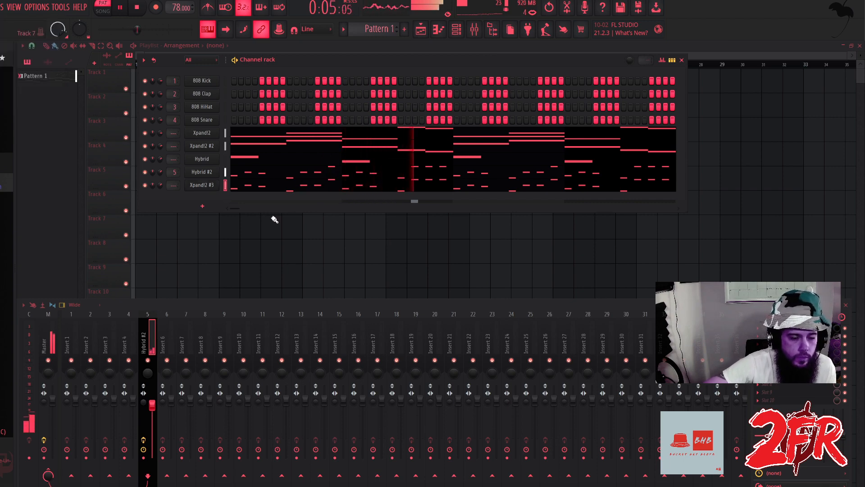
click(200, 185)
key(space)
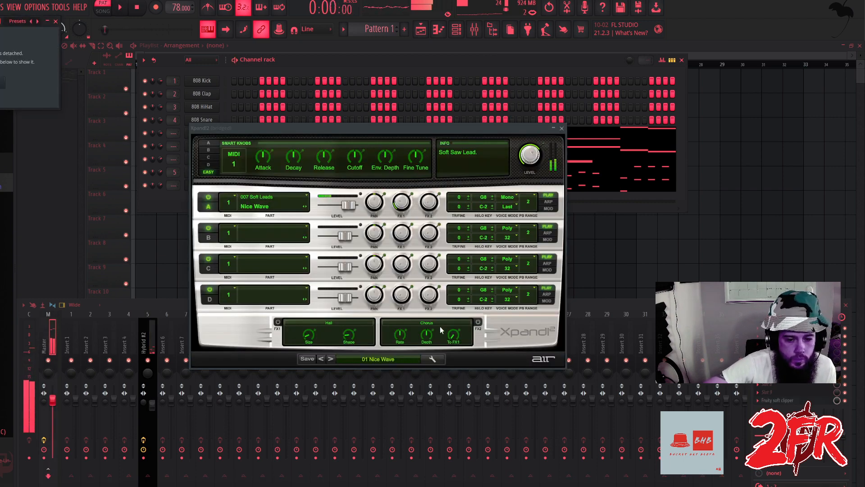
click(321, 358)
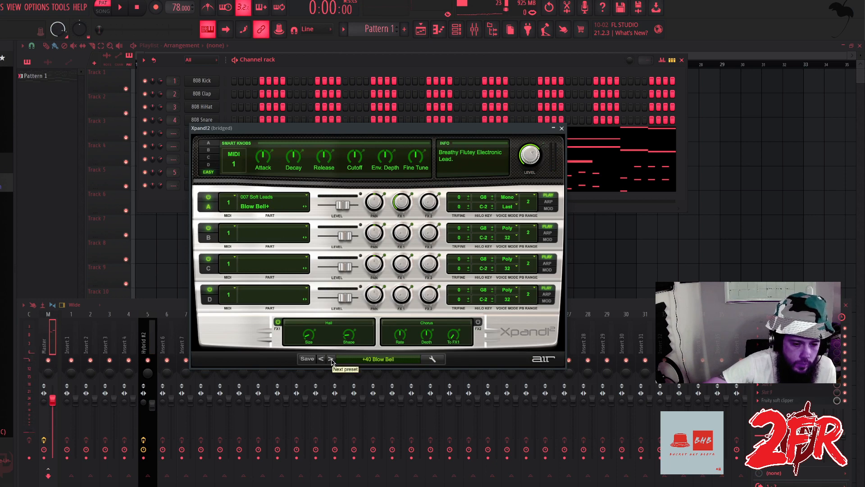
click(121, 10)
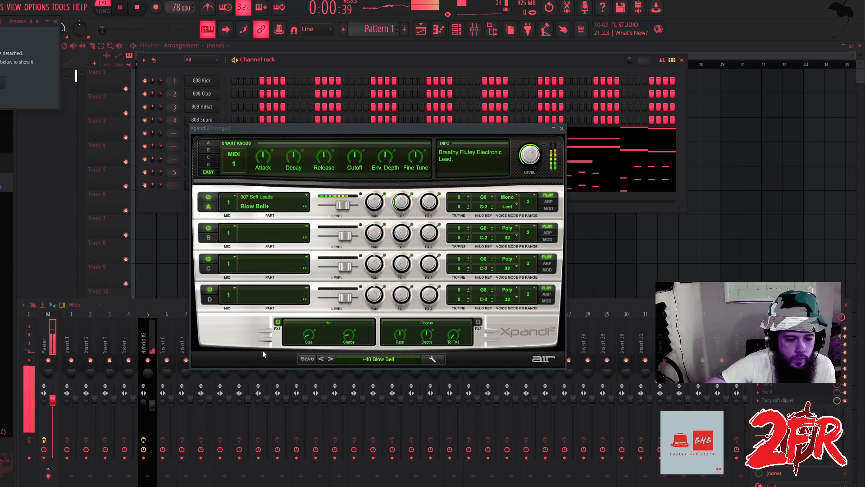
click(331, 359)
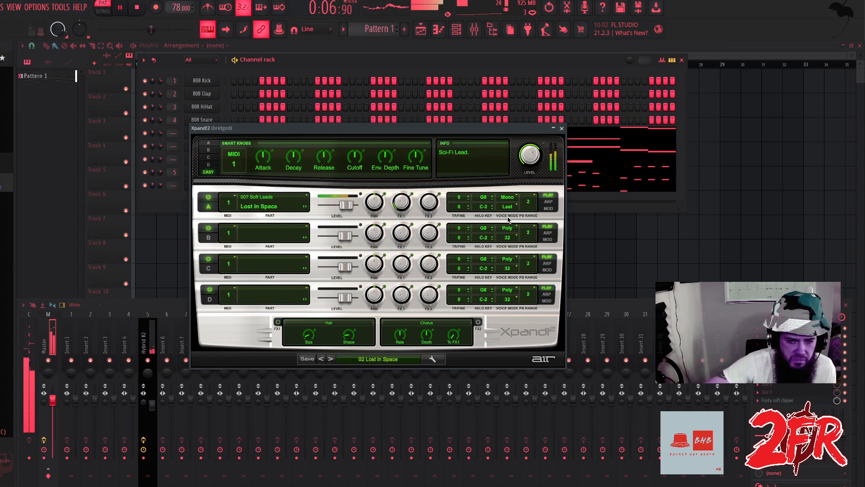
click(562, 128)
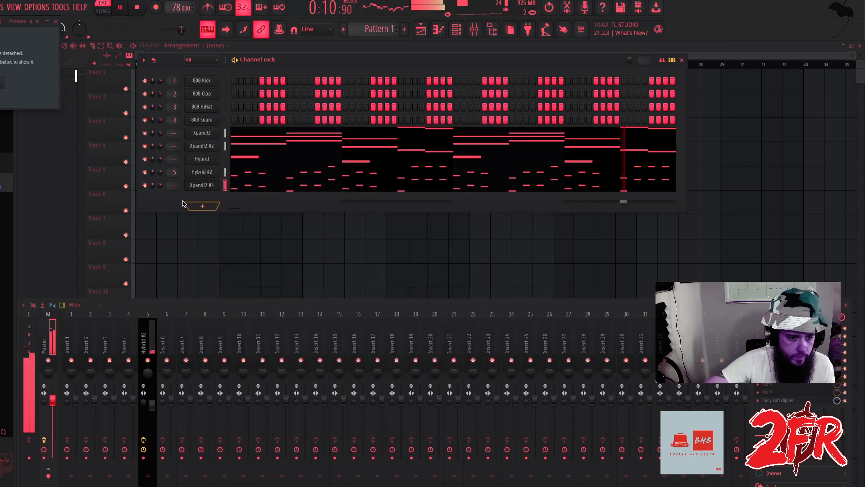
Close the leftover Hybrid window and replay the pattern to check the new lead layer.
key(space)
click(56, 22)
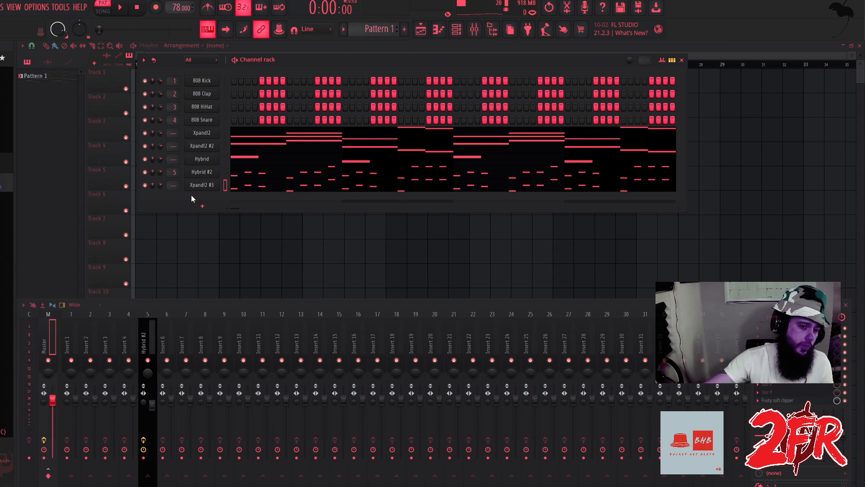
key(space)
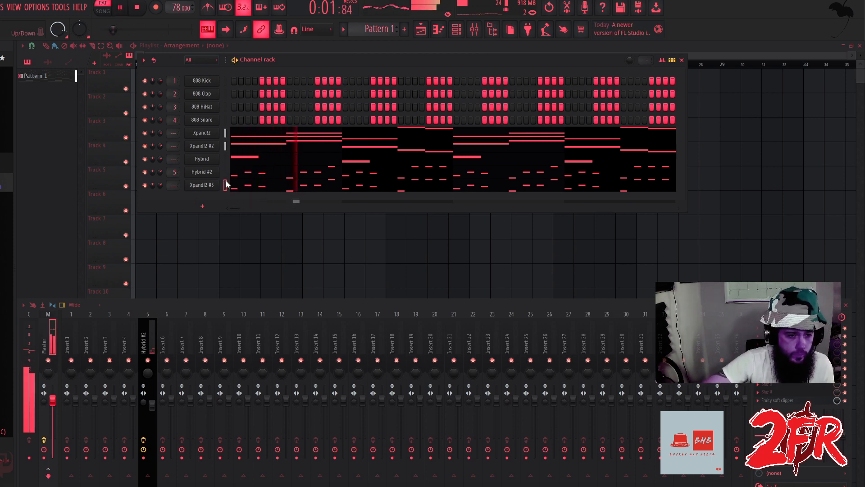
Route the Xpand!2 #3 channel to mixer insert 6 and add Fruity Parametric EQ 2 to it.
key(ctrl+l)
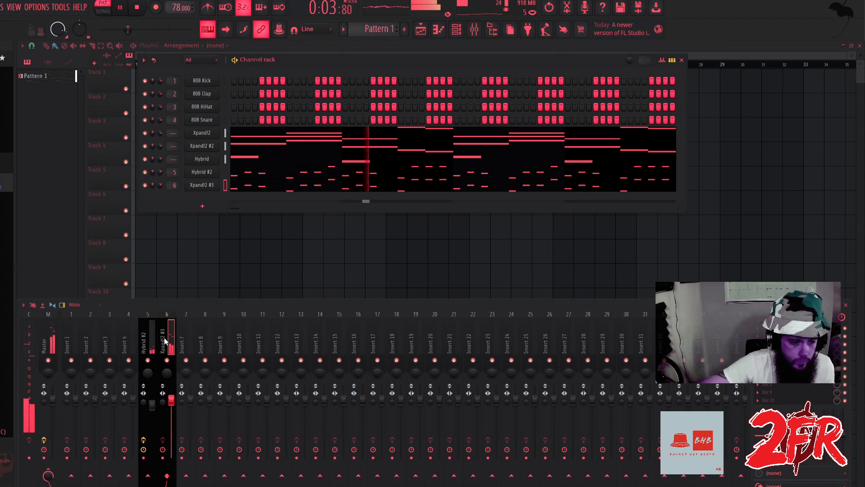
click(758, 329)
mouse_move(793, 302)
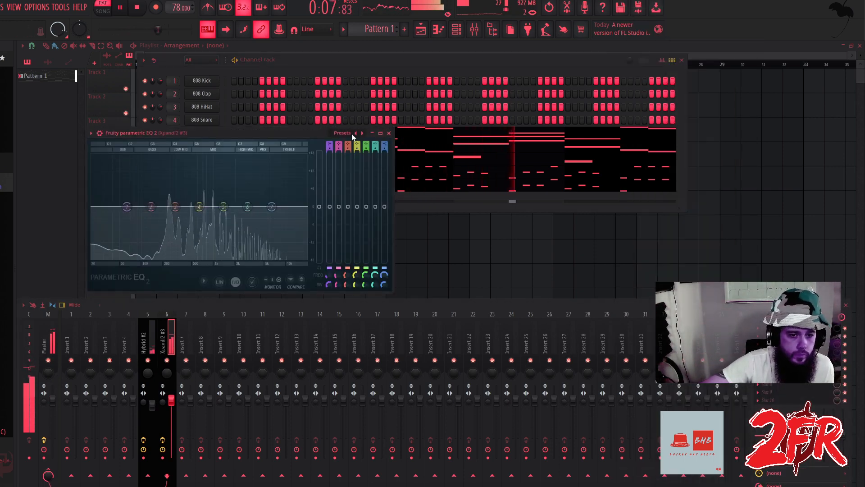
Load the 20Hz - 18kHz cut EQ preset, raise the low cut to about 200 Hz, lower the high cut, and close the EQ.
click(363, 133)
drag(103, 209, 170, 209)
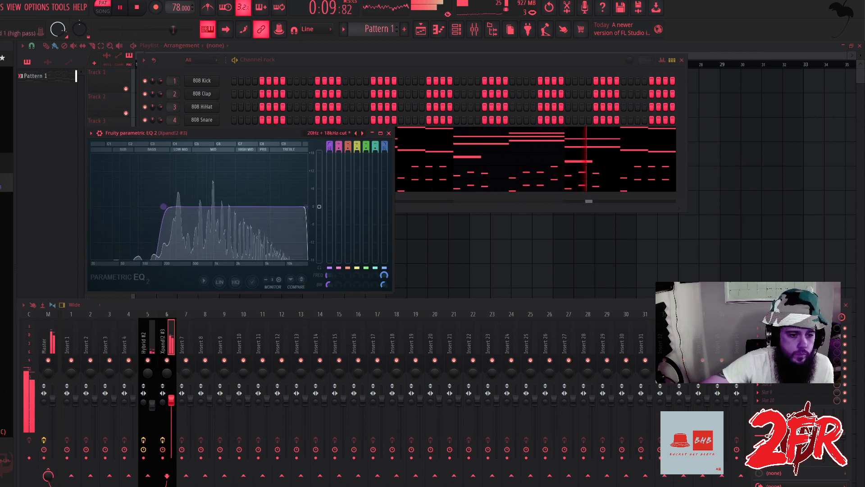
drag(309, 214, 273, 208)
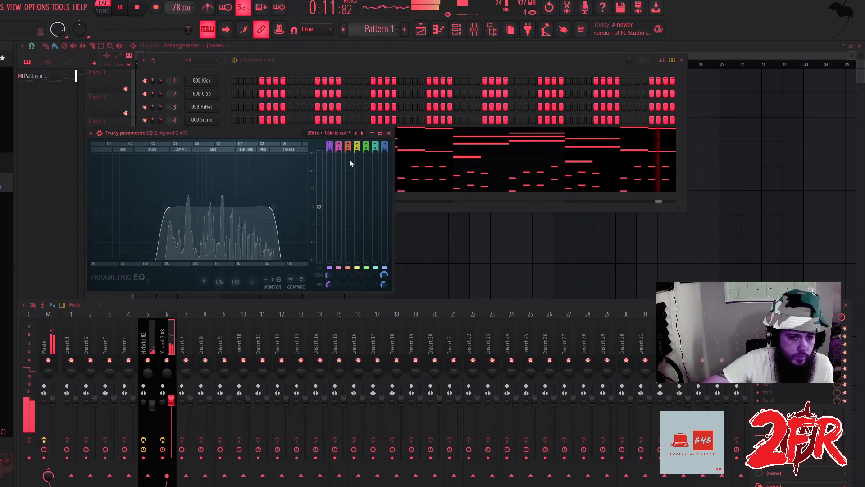
click(389, 133)
Add Cymatics Pluto to the Xpand!2 #3 mixer track and try its Haas Effect preset from the start of the pattern.
click(758, 336)
mouse_move(767, 301)
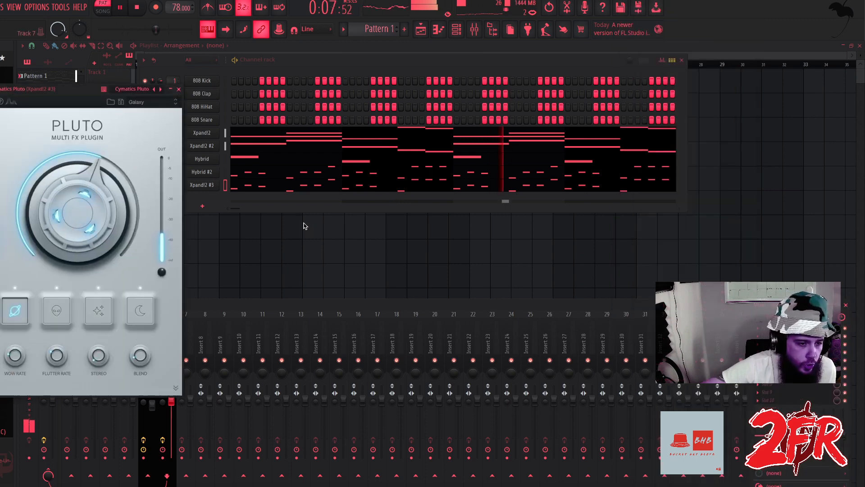
key(space)
click(176, 103)
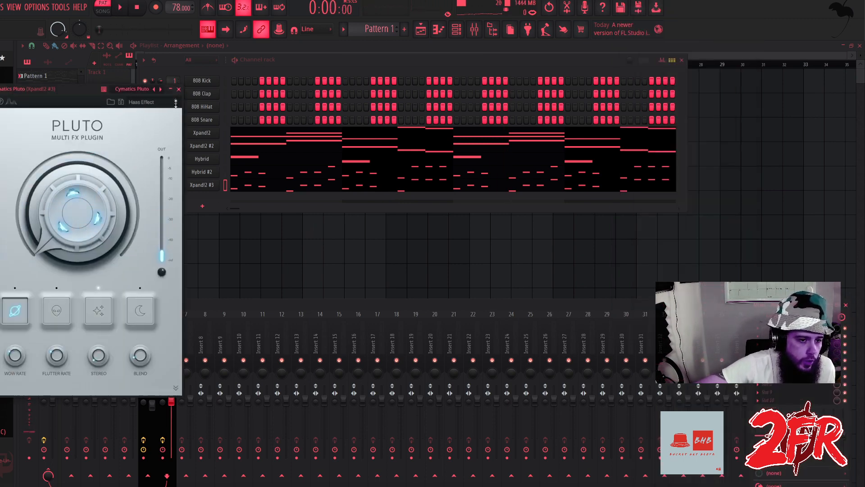
key(space)
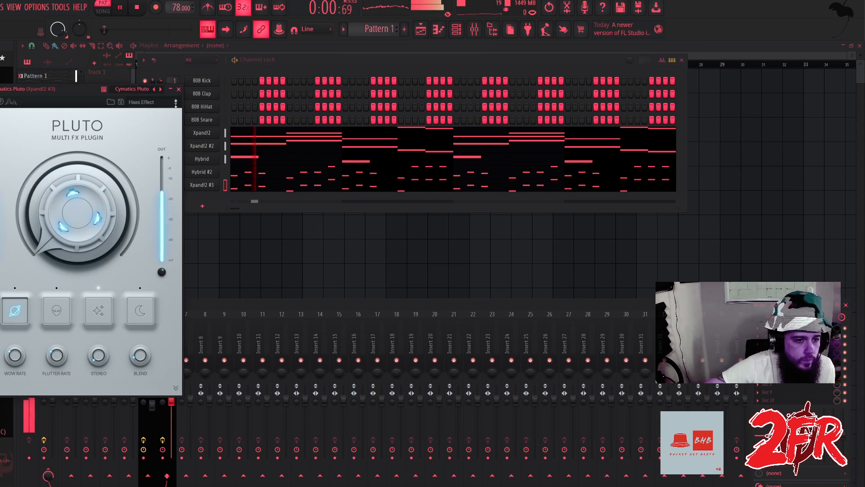
Audition further Pluto presets during playback, keep Moon 1, close Pluto, and stop the pattern.
click(176, 103)
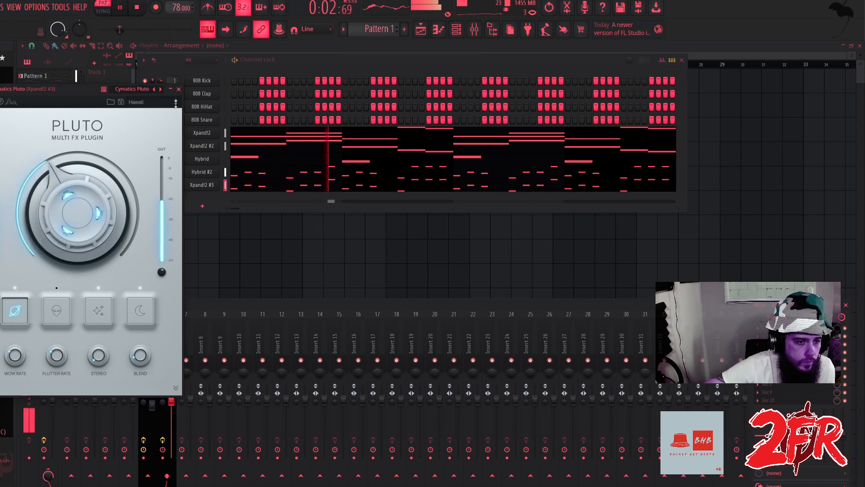
click(176, 103)
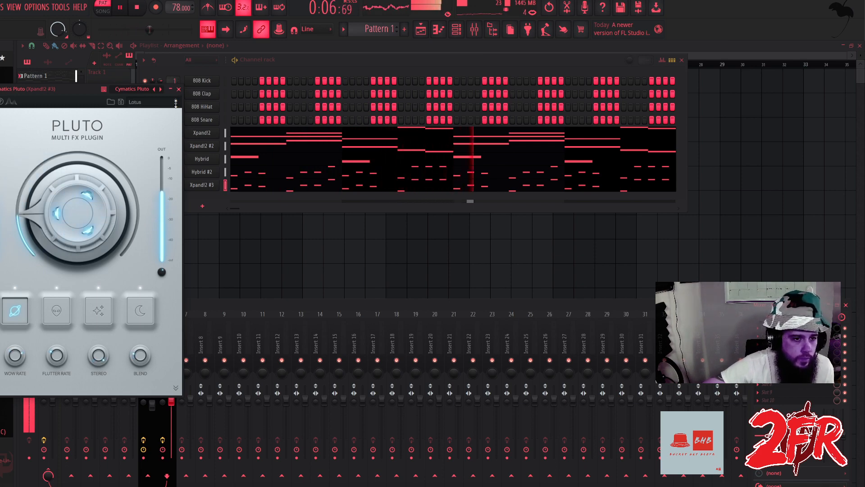
click(176, 103)
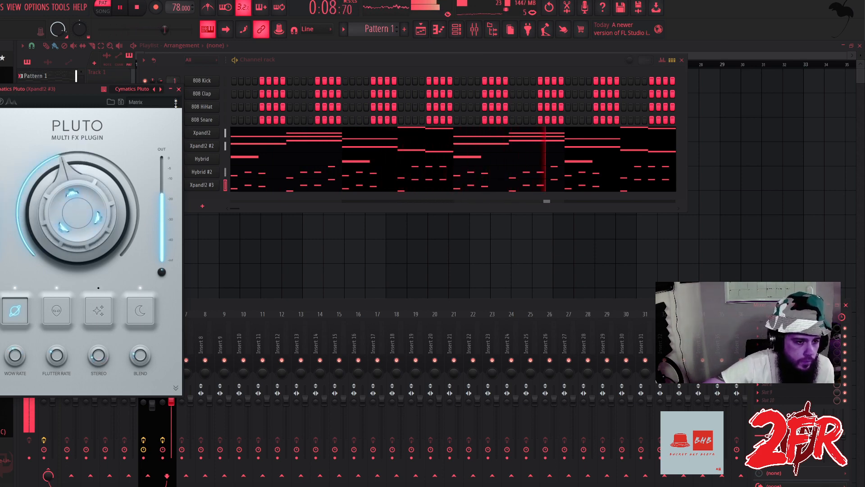
click(176, 103)
click(176, 103)
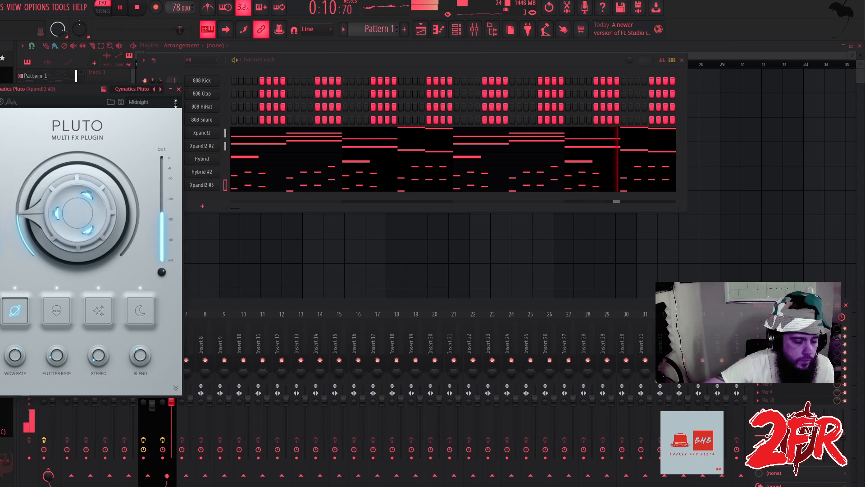
click(176, 103)
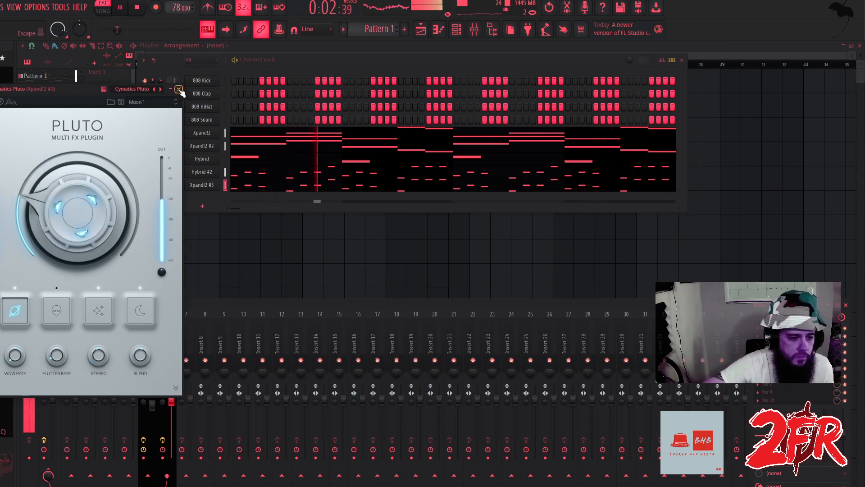
click(179, 89)
key(space)
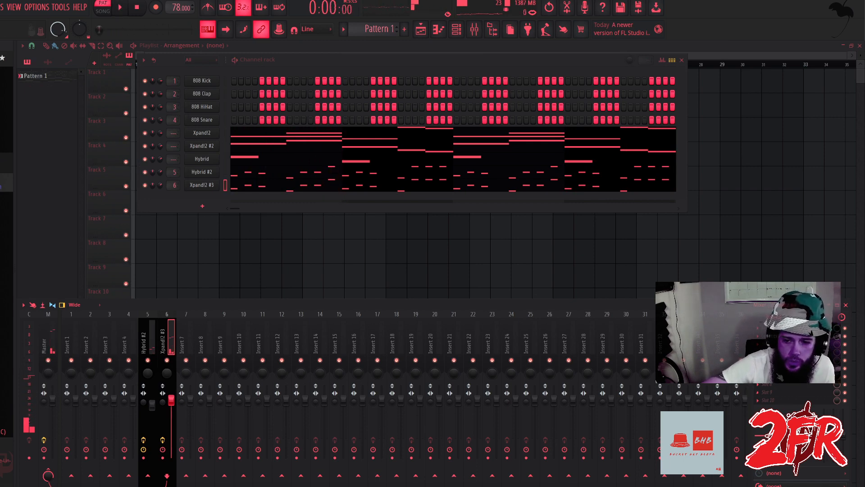
Add ShaperBox 3 to the Xpand!2 #3 mixer track with a Filter shaper using the sine-shaped wave.
click(758, 336)
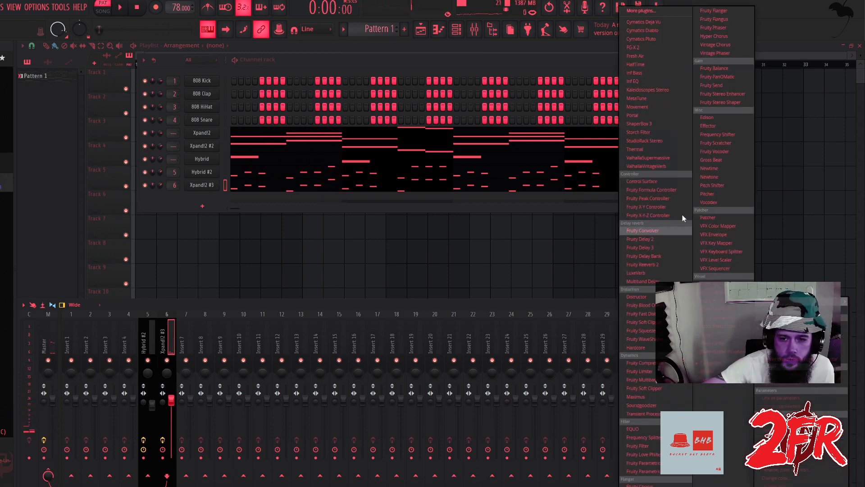
click(653, 123)
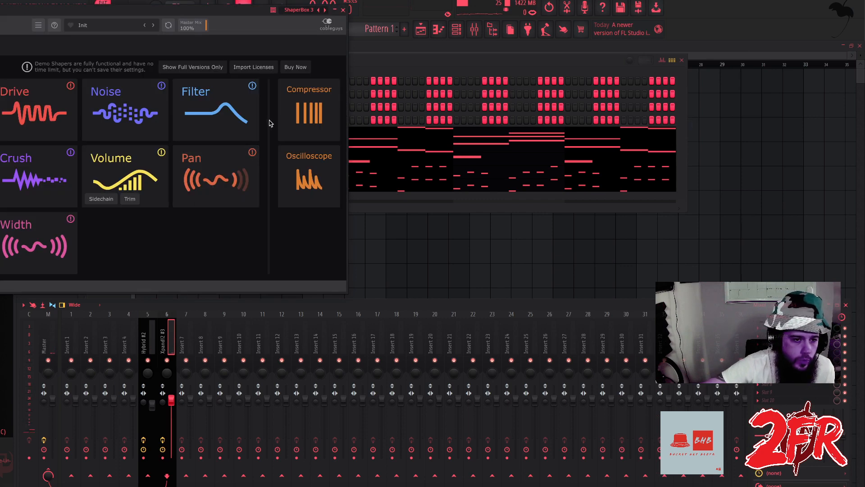
click(224, 113)
click(0, 273)
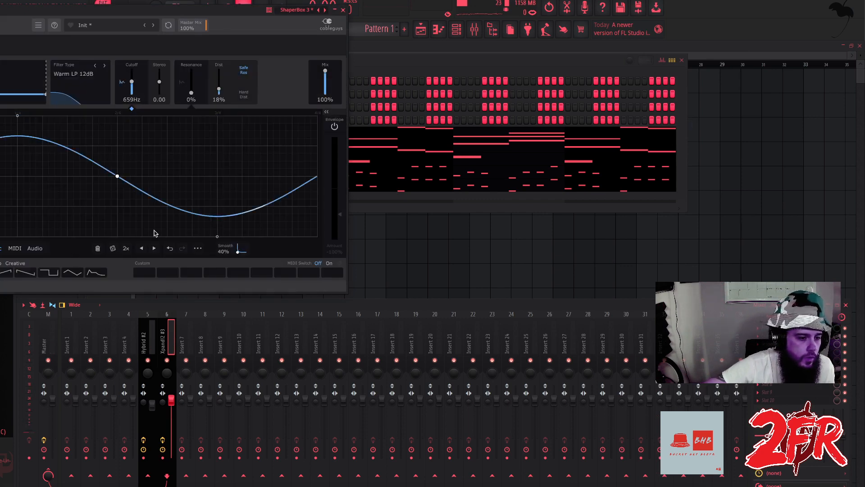
Double the filter wave's repetitions three times, set the cutoff to 242 Hz during playback, and close ShaperBox.
click(125, 248)
click(125, 248)
click(126, 248)
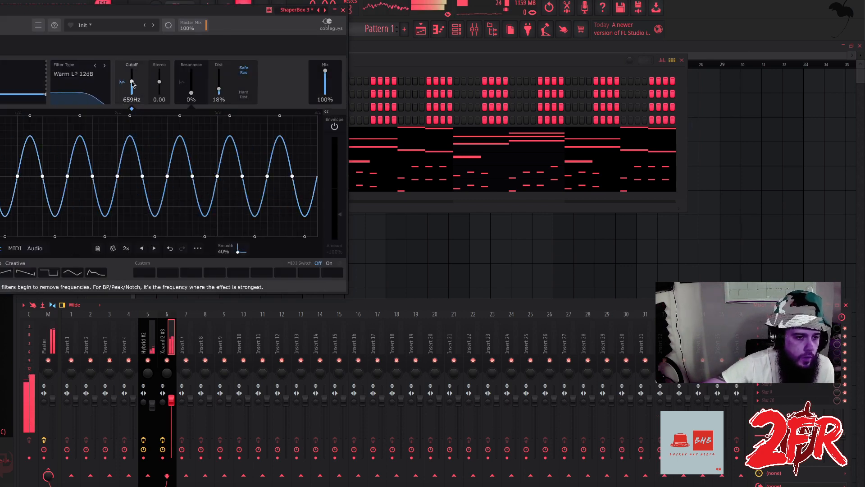
drag(132, 81, 132, 92)
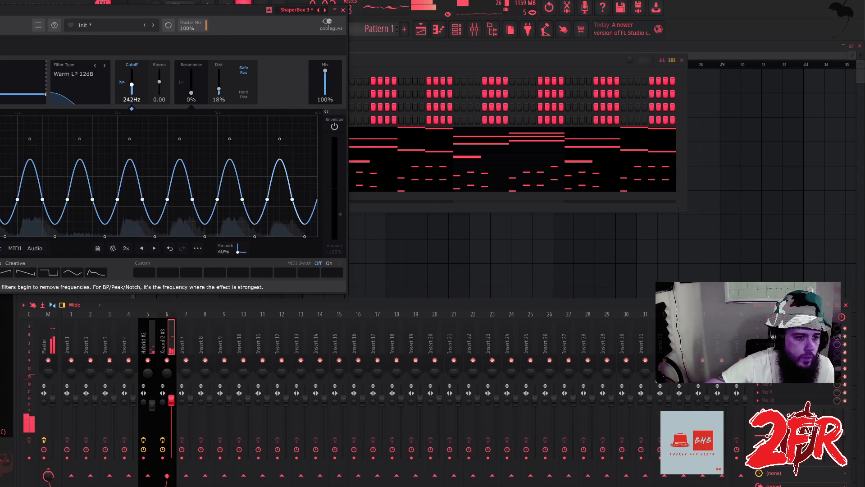
click(343, 10)
Bring up the empty playlist, stop playback, and split Pattern 1 by channel.
click(284, 247)
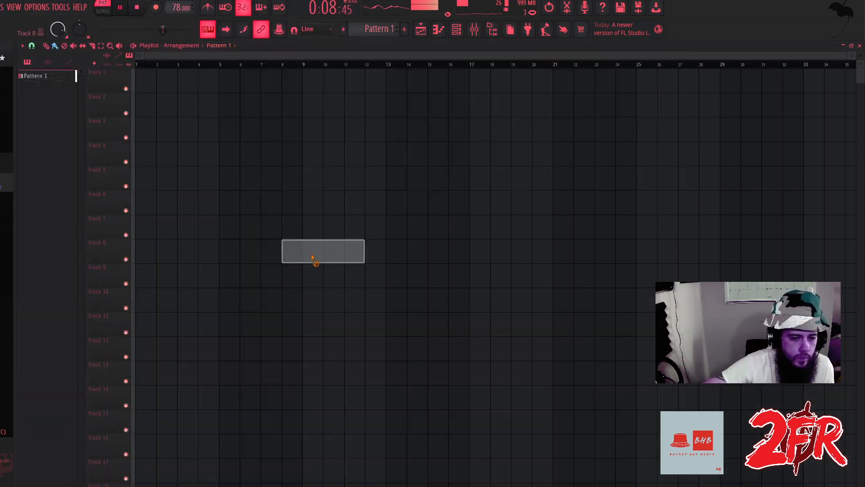
right_click(313, 258)
key(space)
right_click(45, 74)
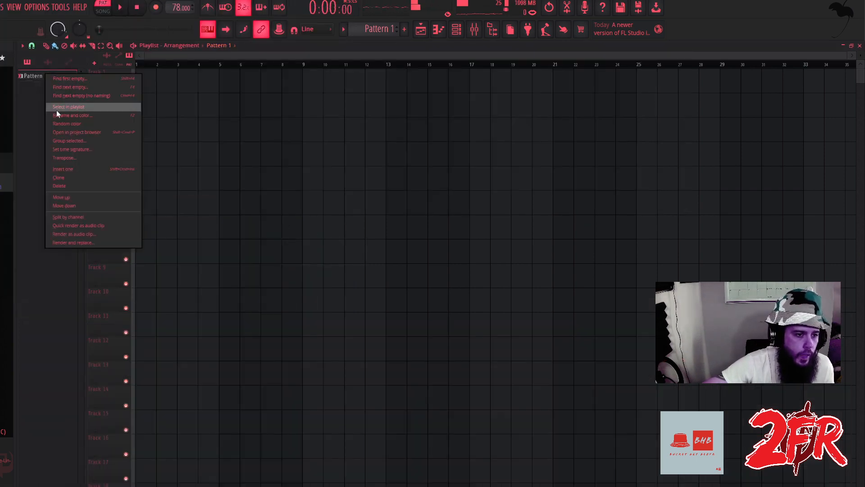
click(74, 218)
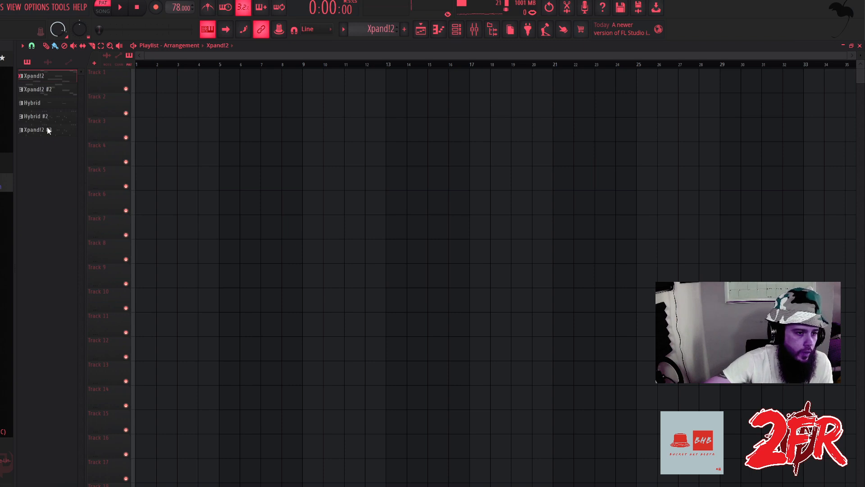
Place the five split patterns on Tracks 1 to 5 at bar 1 of the playlist and deselect the clips.
drag(63, 102, 138, 82)
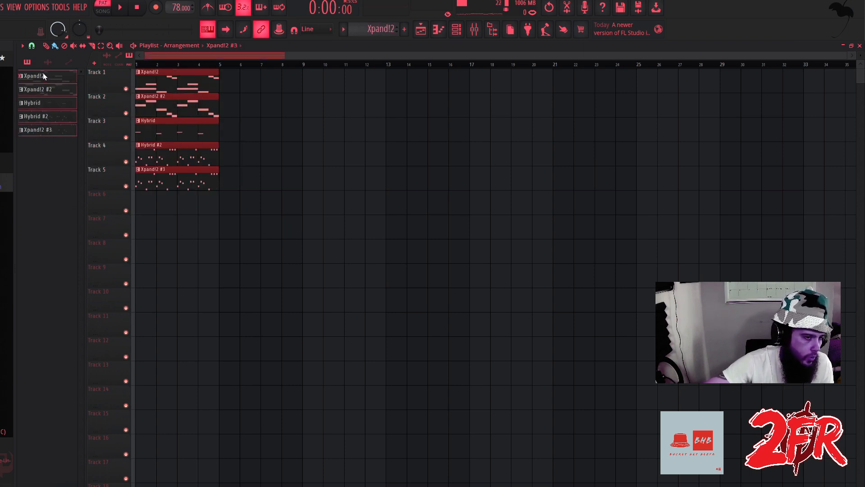
click(49, 129)
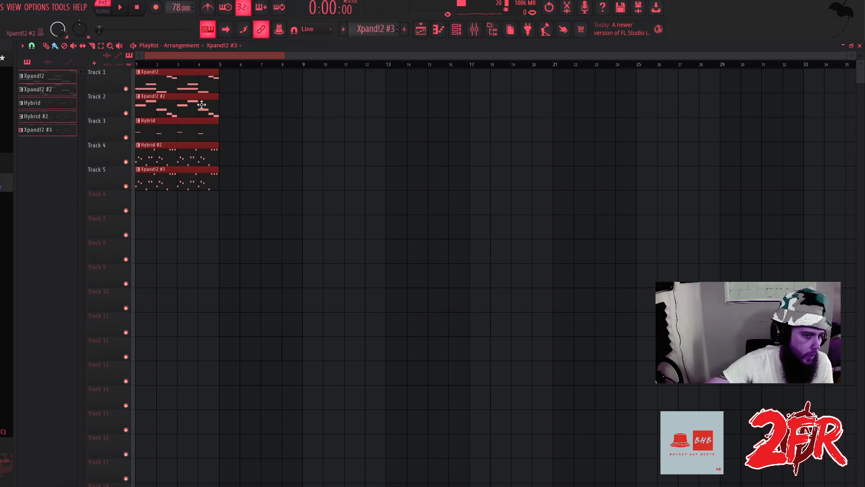
click(234, 228)
right_click(245, 232)
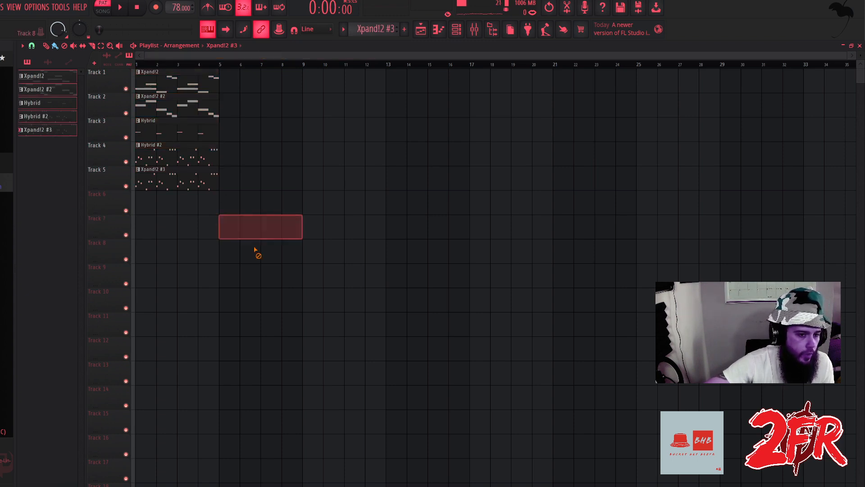
Select all five playlist clips and duplicate them six times so the arrangement runs through bar 28.
drag(240, 262, 181, 70)
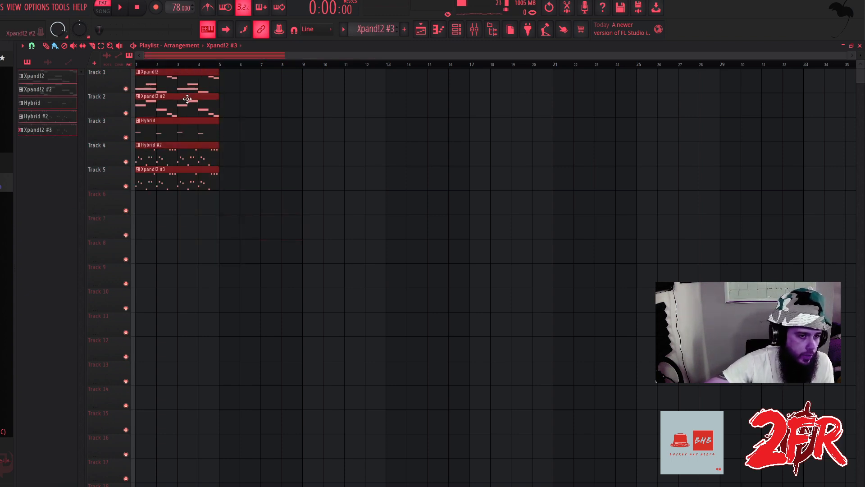
key(ctrl+b)
key(ctrl+b)
key(ctrl+b)
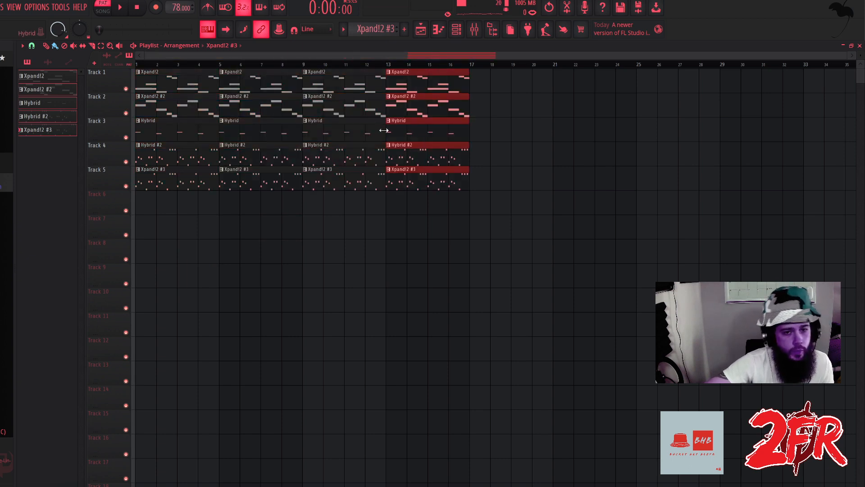
key(ctrl+b)
key(ctrl+b)
key(ctrl+b)
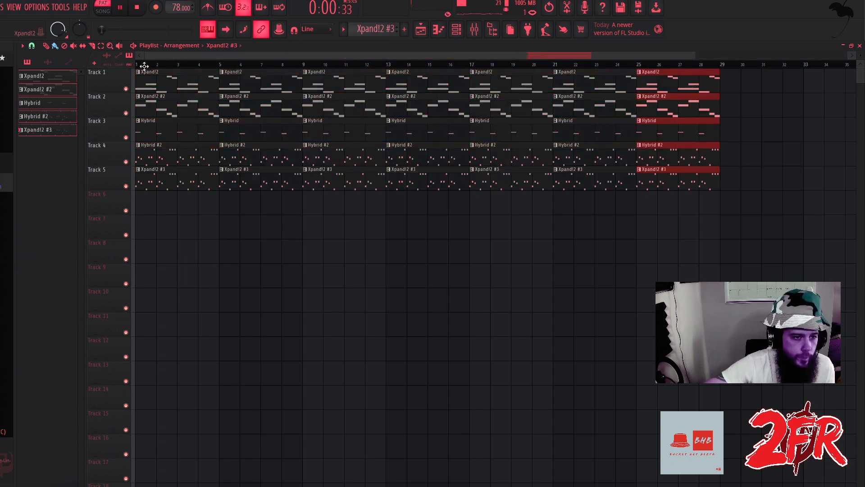
Play the arrangement in song mode, open the channel rack, and stop playback.
key(space)
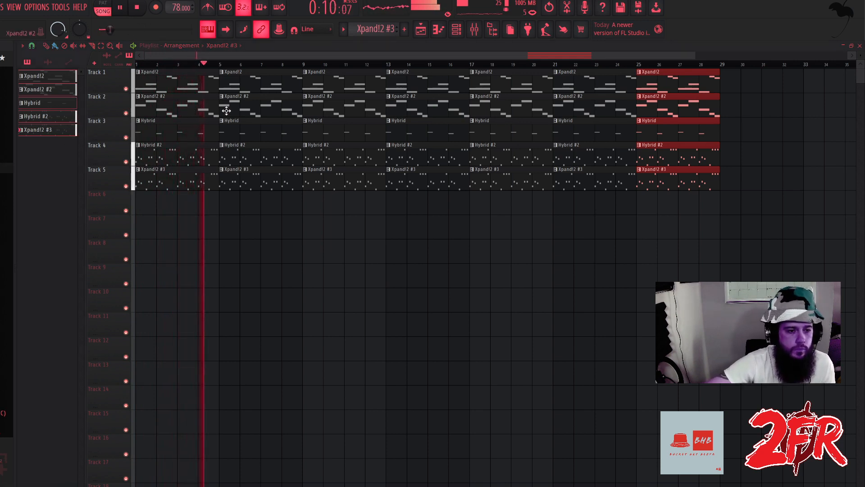
click(457, 33)
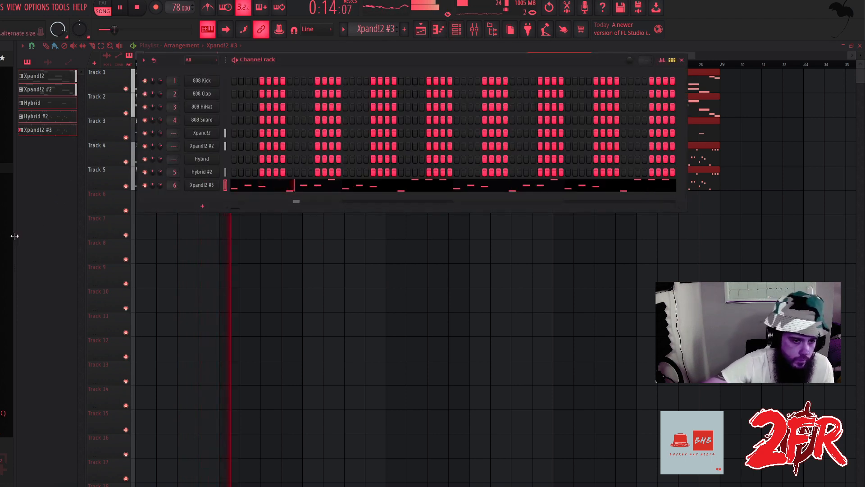
key(space)
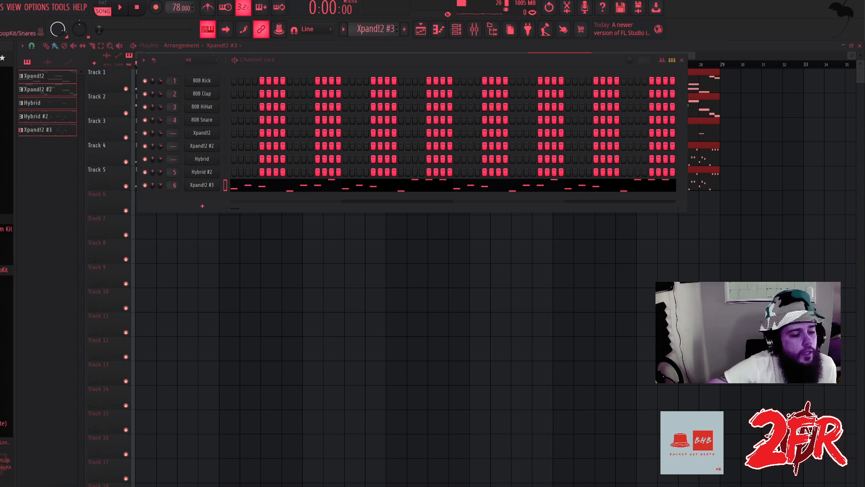
Audition samples from the kit's Snares folder against the arrangement and replace the 808 Snare channel's sound with the chosen snare.
click(5, 291)
scroll(5, 301, down, 4)
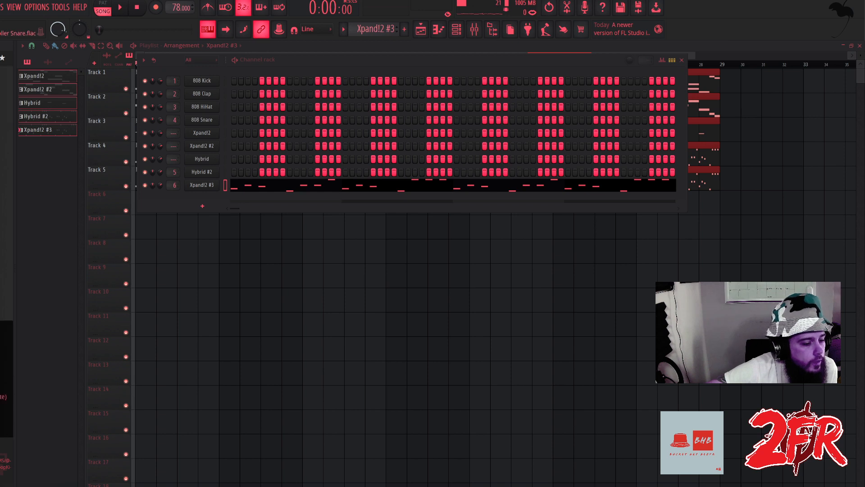
scroll(5, 301, up, 3)
scroll(10, 271, up, 2)
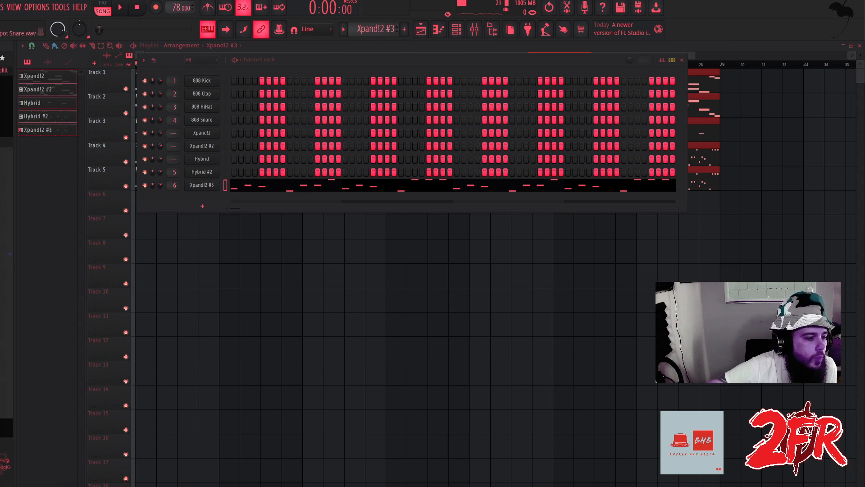
key(space)
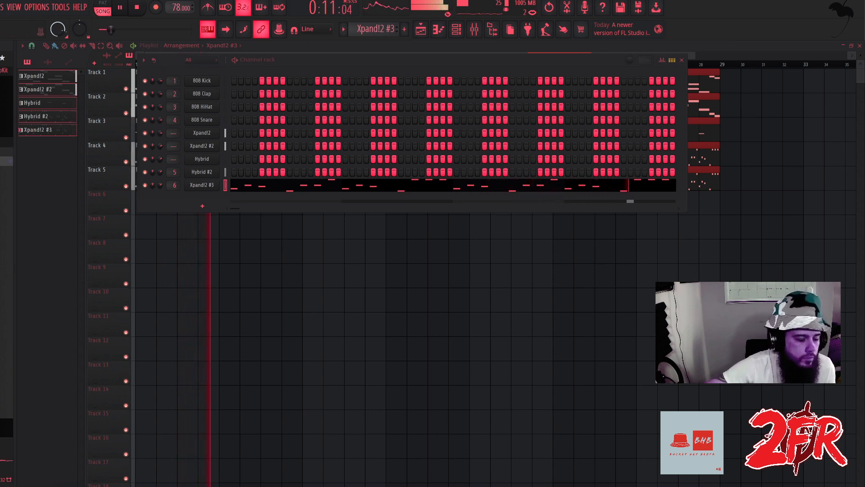
drag(0, 161, 201, 120)
Audition samples from the kit's Hats folder against the arrangement and replace the 808 HiHat channel's sound with Off The Lot Hat.
key(space)
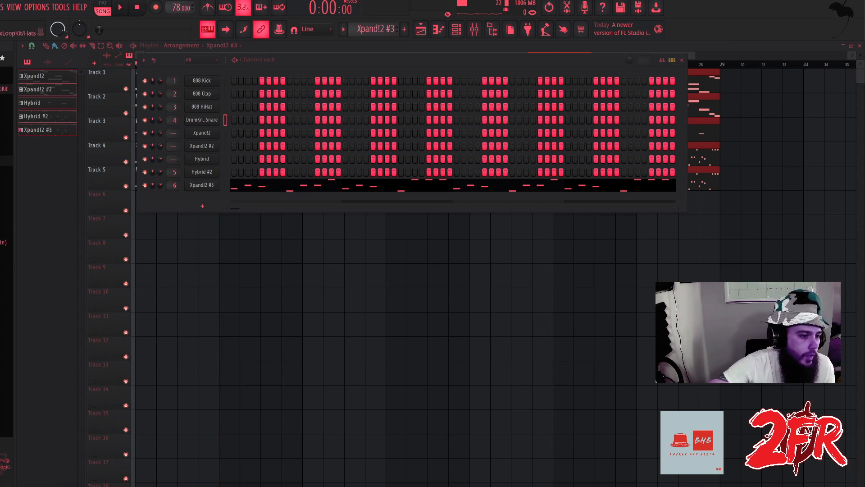
key(space)
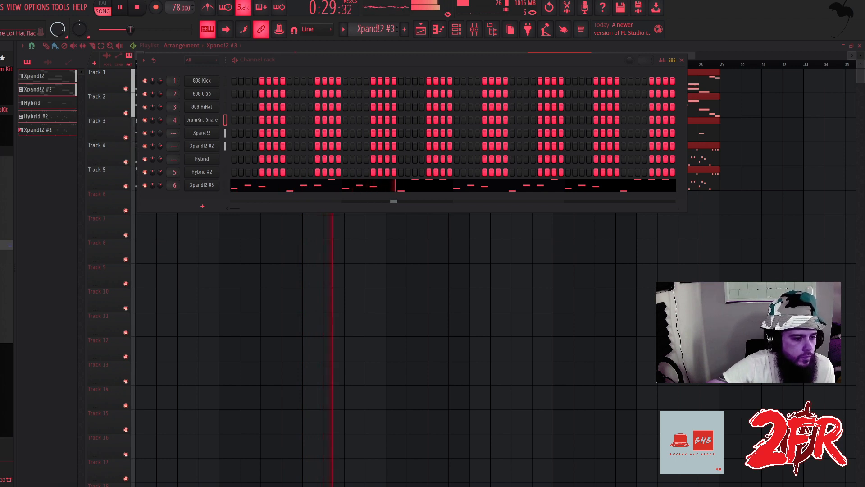
drag(6, 245, 198, 107)
key(space)
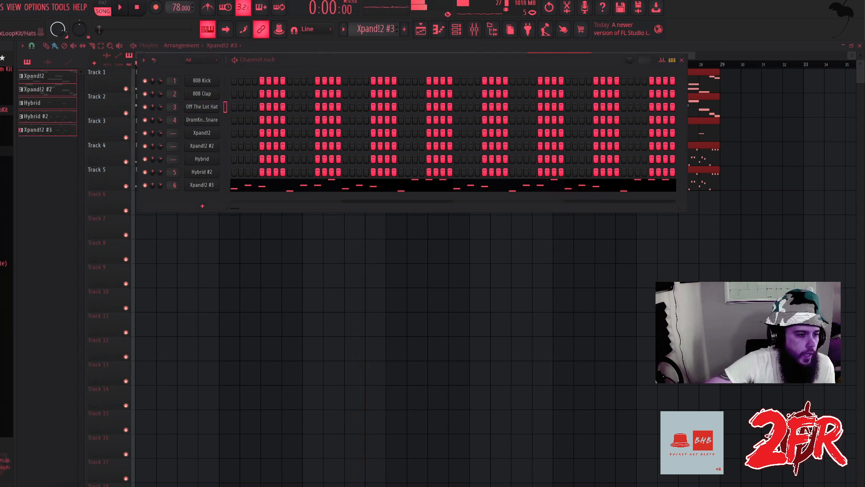
Audition the kit's clap samples against the arrangement and replace the 808 Clap channel's sound with Basic Trap Clap.
click(5, 141)
key(space)
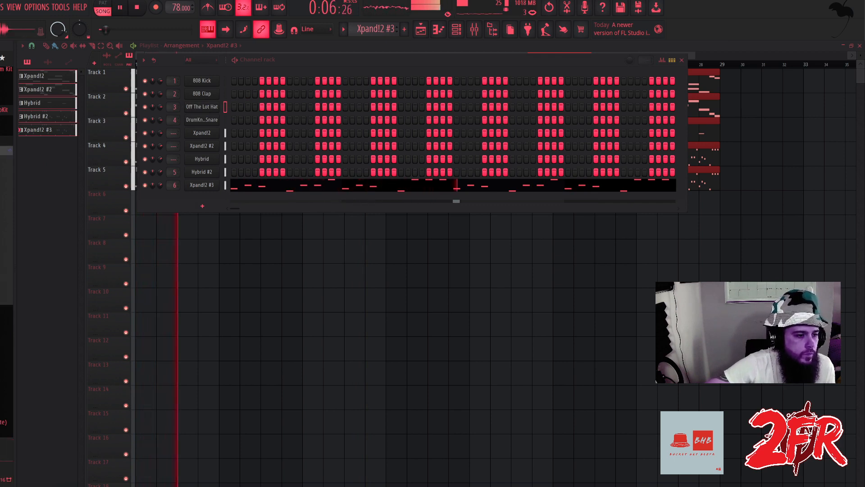
drag(6, 150, 202, 93)
key(space)
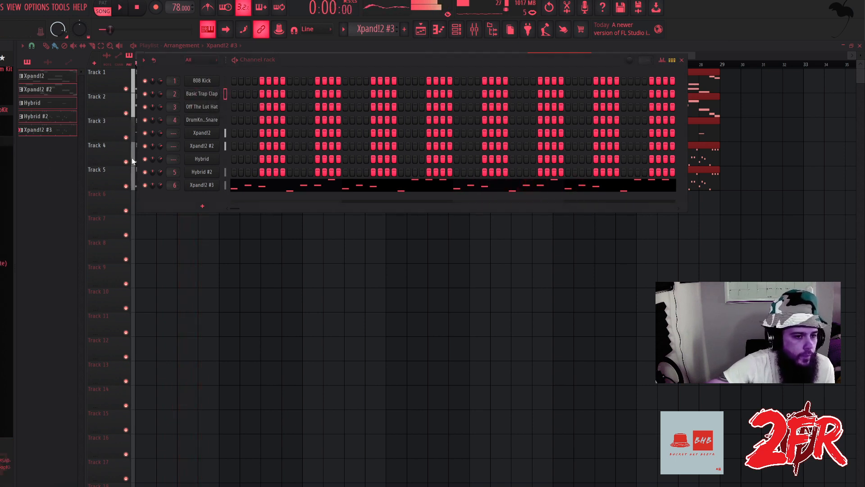
Audition the kit's 808 samples against the arrangement and replace the 808 Kick channel's sound with (808) Sanguine.
key(space)
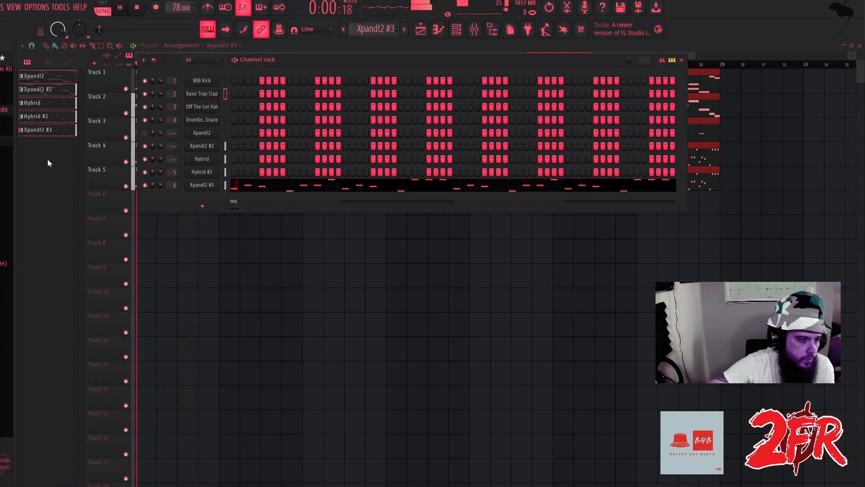
click(6, 120)
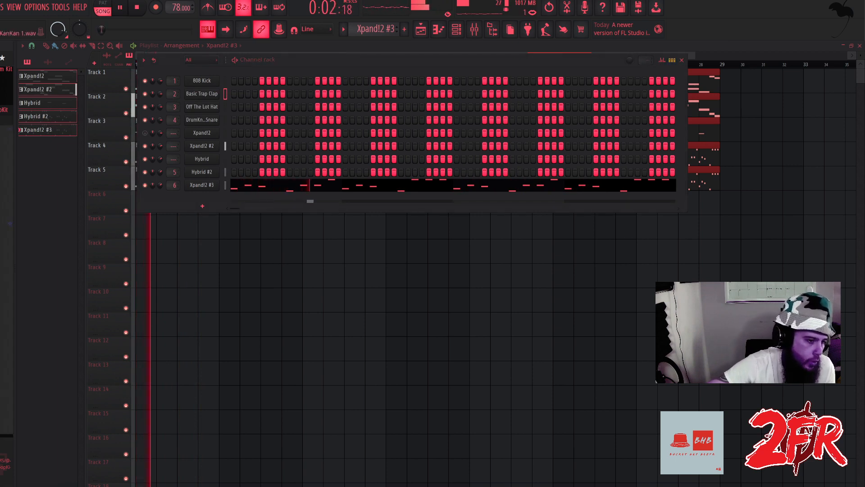
click(7, 215)
key(Down)
key(Down)
key(Down)
key(Down)
key(Down)
key(Down)
key(Down)
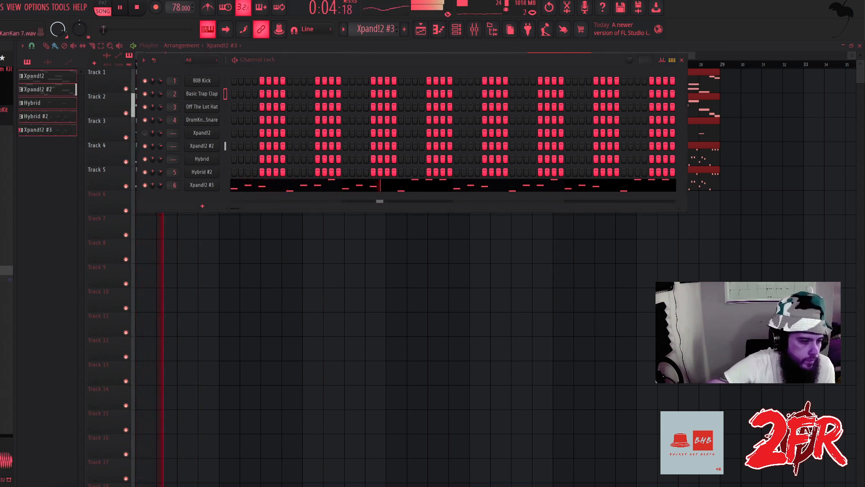
key(Down)
key(Down)
key(Down)
key(Down)
key(Down)
key(Down)
key(Down)
key(Down)
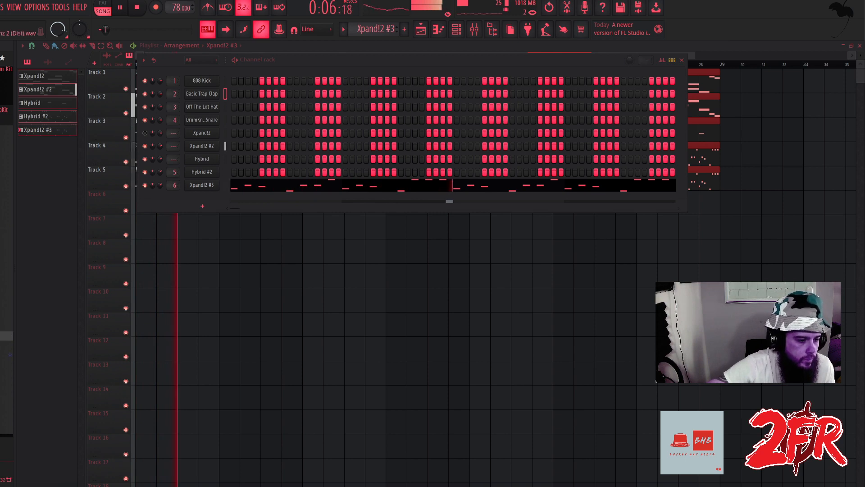
key(Up)
key(Up)
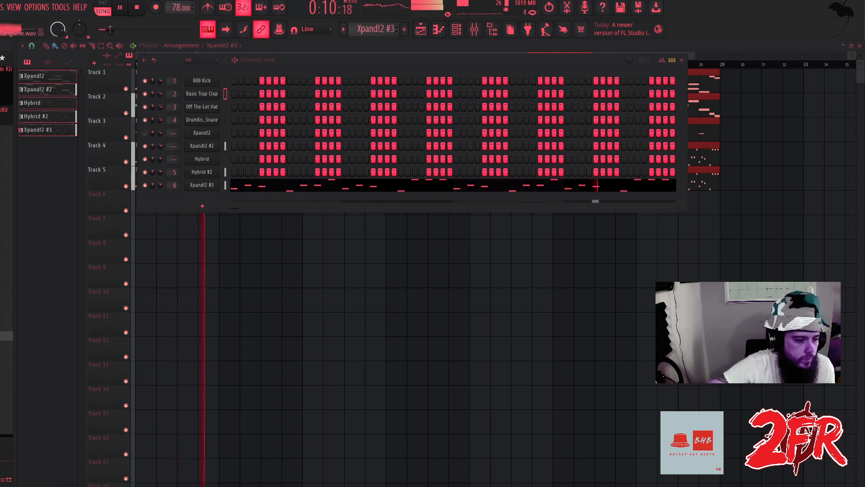
drag(6, 336, 202, 85)
key(space)
Raise the Boost precomputed effect on the (808) Sanguine sample, check its envelope and miscellaneous settings, and close the sampler.
click(202, 83)
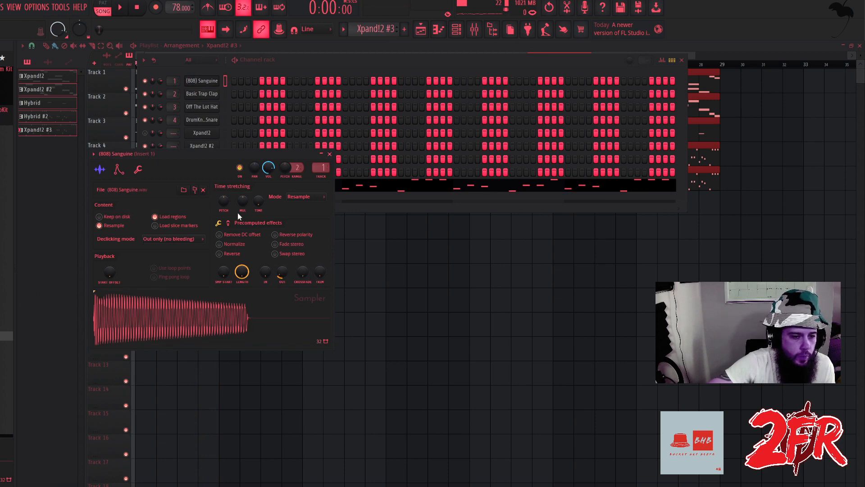
click(228, 223)
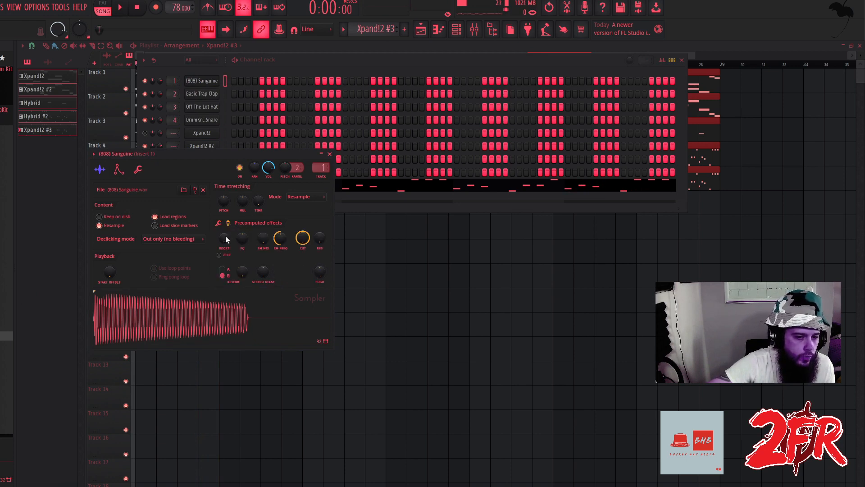
drag(226, 239, 226, 221)
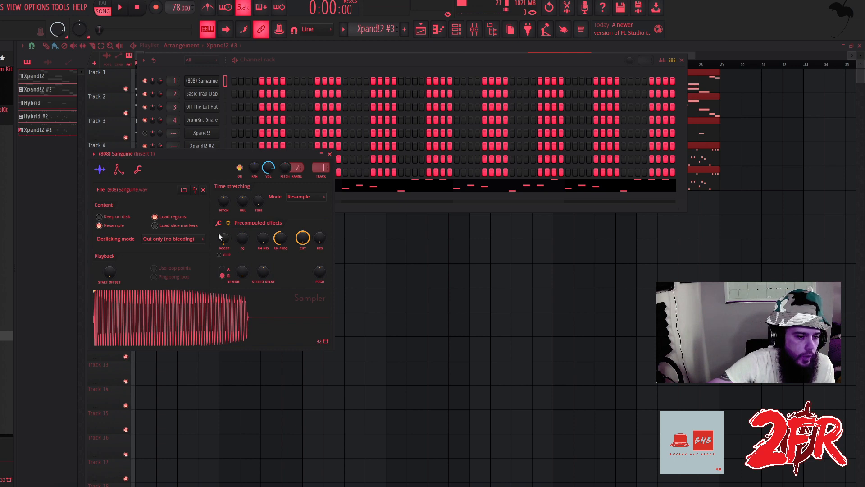
click(117, 170)
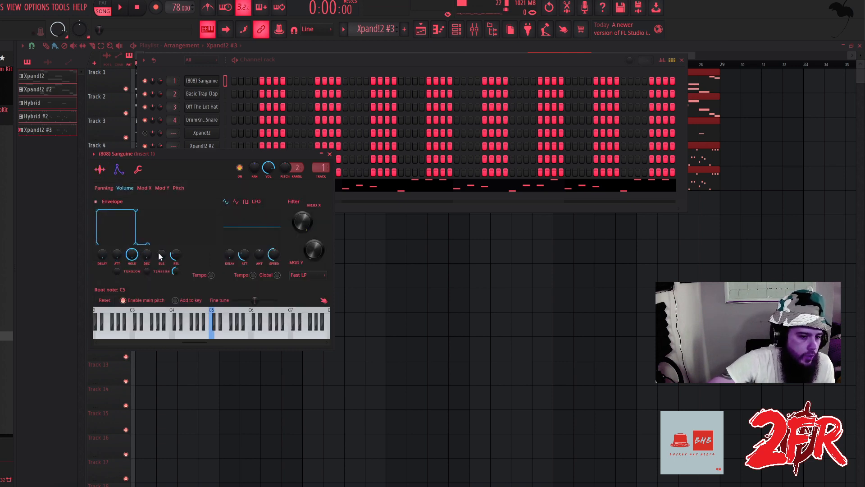
click(138, 169)
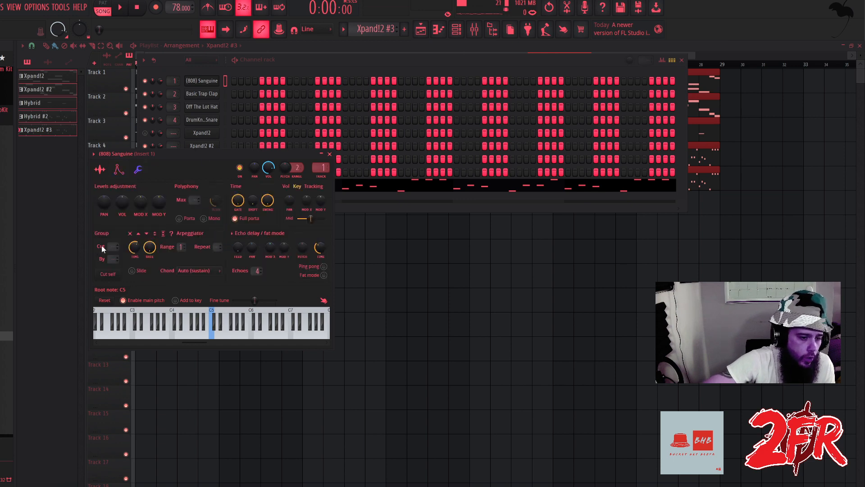
click(331, 155)
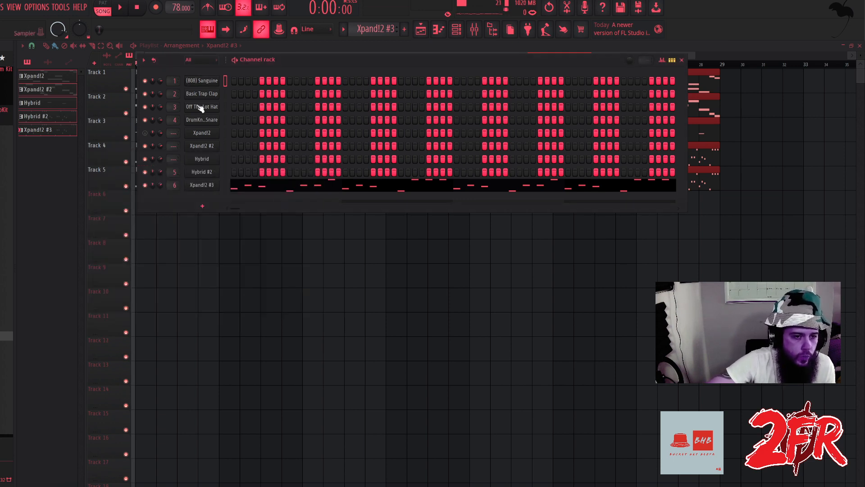
Open the piano roll for (808) Sanguine and add a note on the channel's first step.
right_click(218, 80)
click(226, 80)
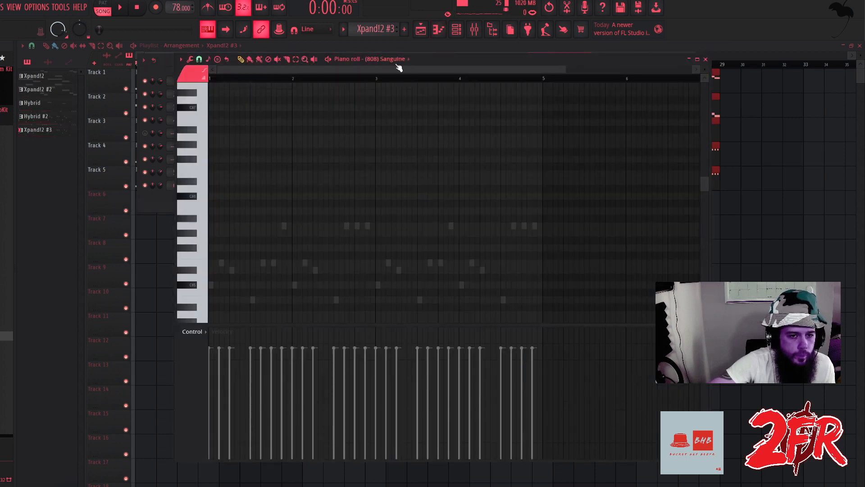
drag(418, 59, 497, 108)
click(234, 81)
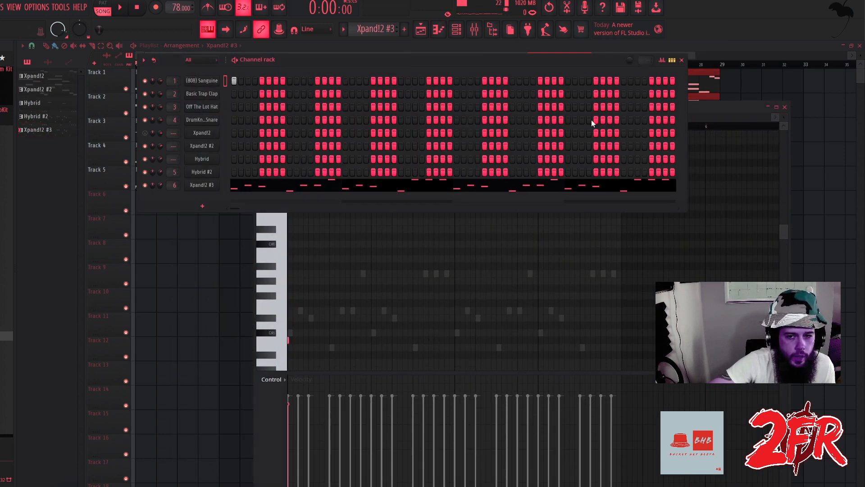
click(719, 110)
drag(661, 111, 555, 54)
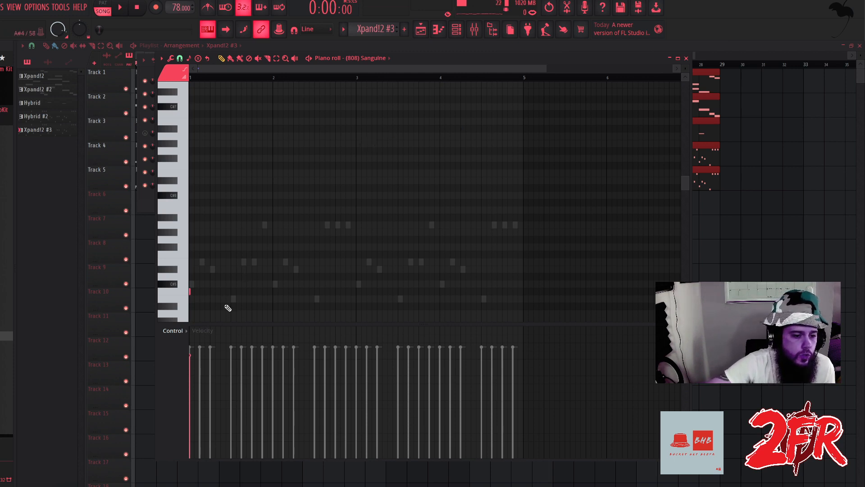
Play the arrangement to hear the 808's opening note against the ghost notes in the piano roll.
scroll(202, 255, down, 3)
scroll(203, 180, down, 4)
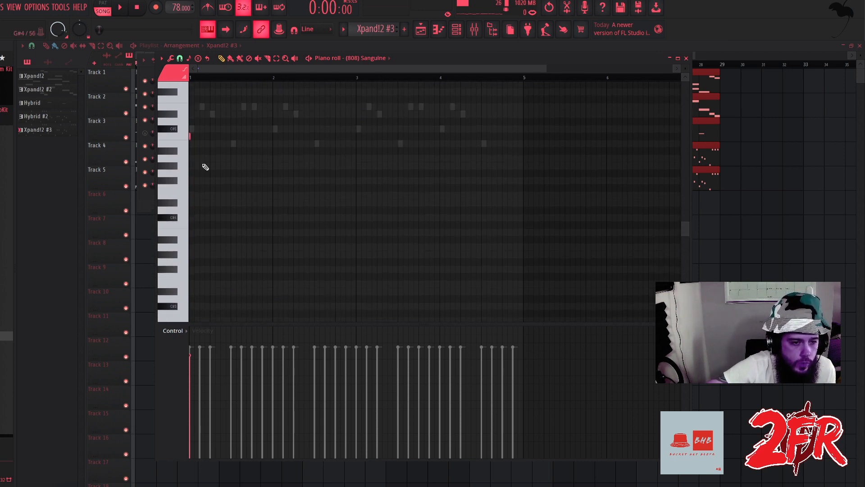
scroll(205, 172, up, 4)
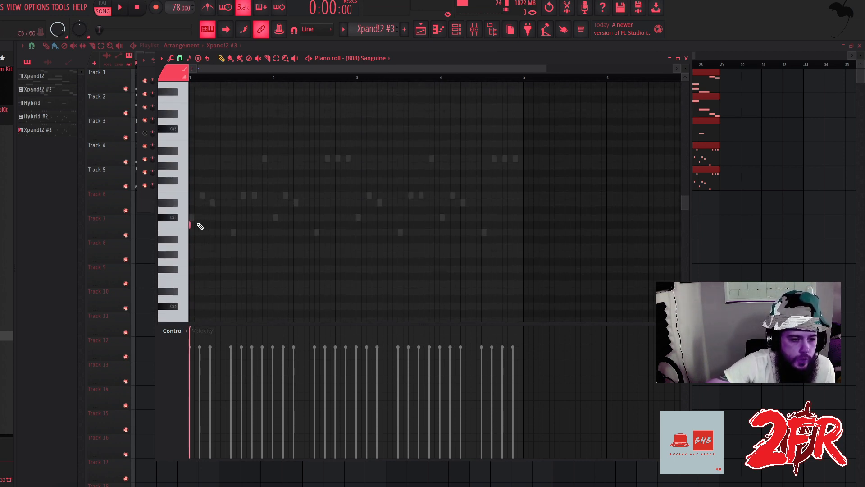
key(space)
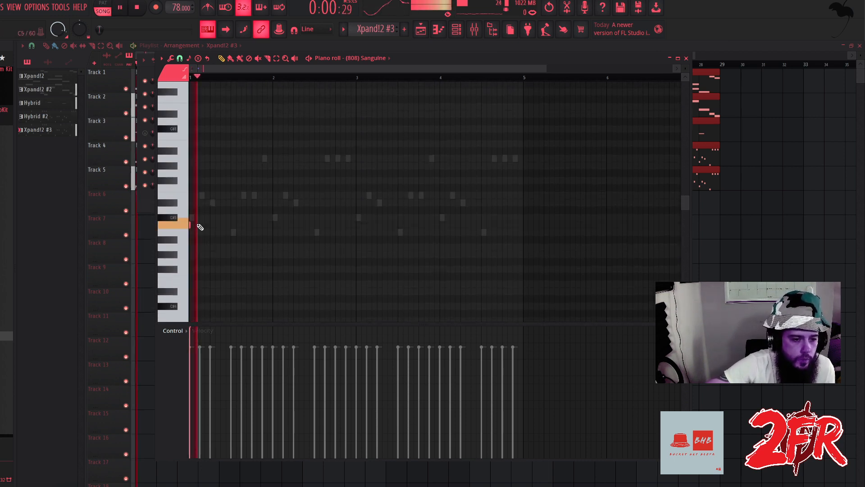
click(255, 229)
click(274, 229)
right_click(276, 228)
right_click(255, 228)
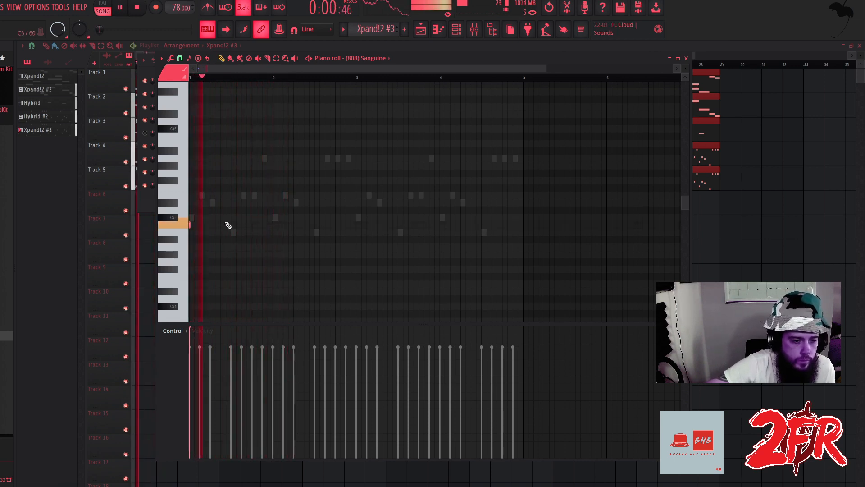
Move the opening 808 note to C#5 and add C#5 notes just before and at the start of bar 2 during playback.
click(191, 218)
key(space)
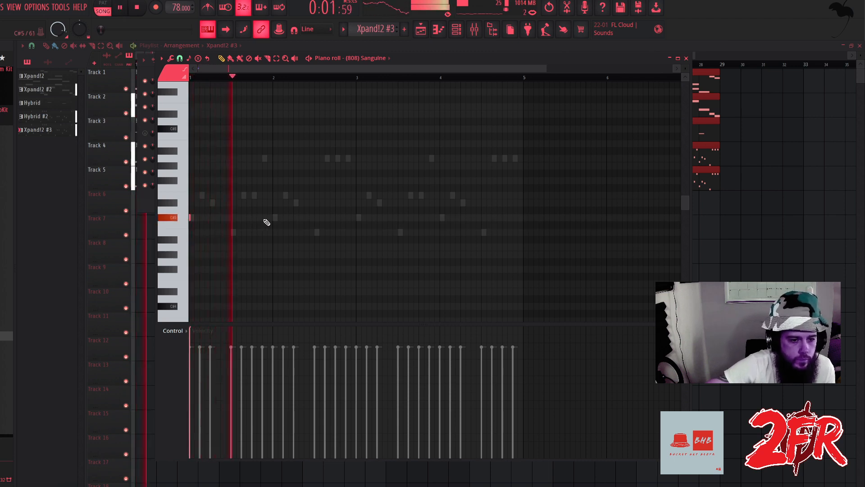
click(265, 217)
click(272, 218)
click(263, 218)
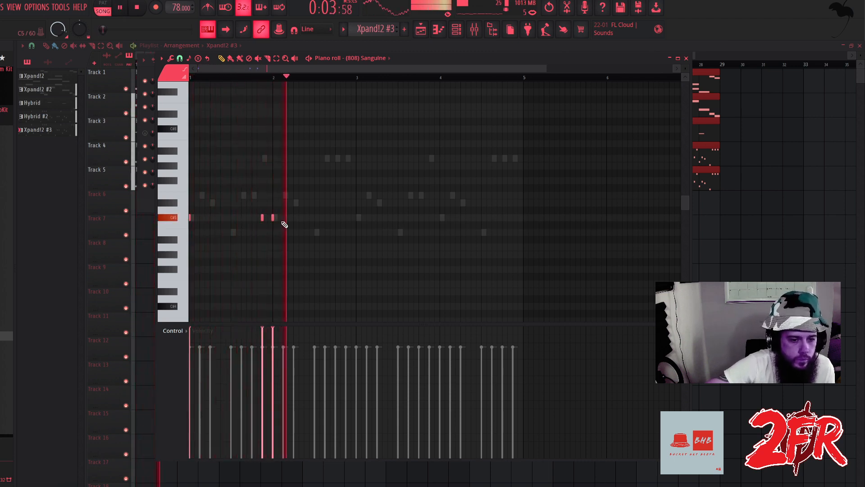
key(space)
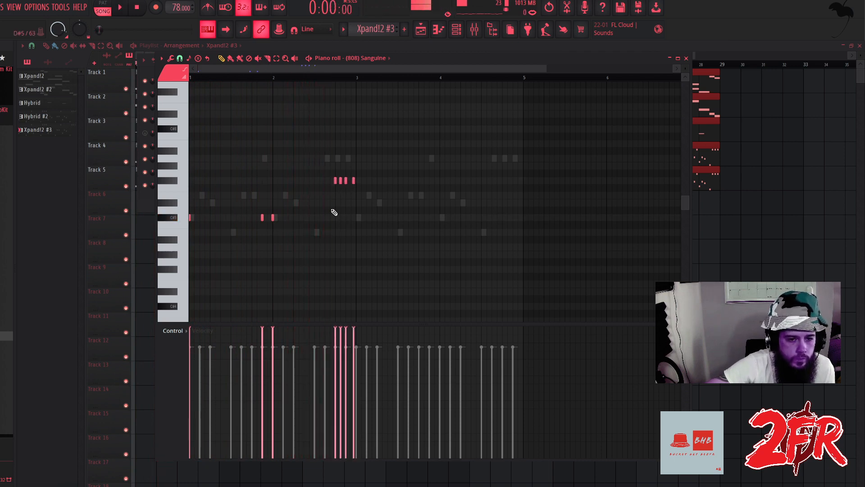
Shape the four short 808 notes just before bar 3 into a run alternating between A5 and G#5.
mouse_move(352, 182)
mouse_down()
mouse_move(336, 156)
mouse_move(351, 165)
mouse_up()
click(340, 180)
click(347, 159)
key(space)
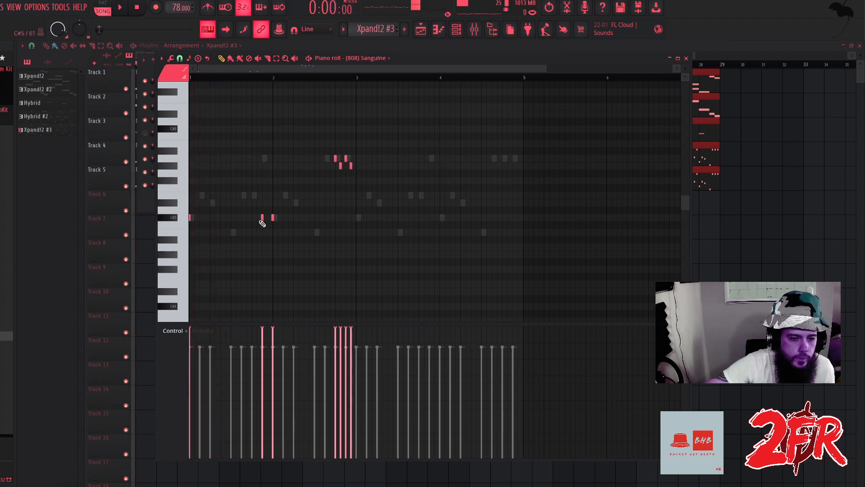
Delete the C#5 note just before bar 2 and repeat the two-bar 808 phrase across bars 3 and 4.
right_click(261, 218)
key(space)
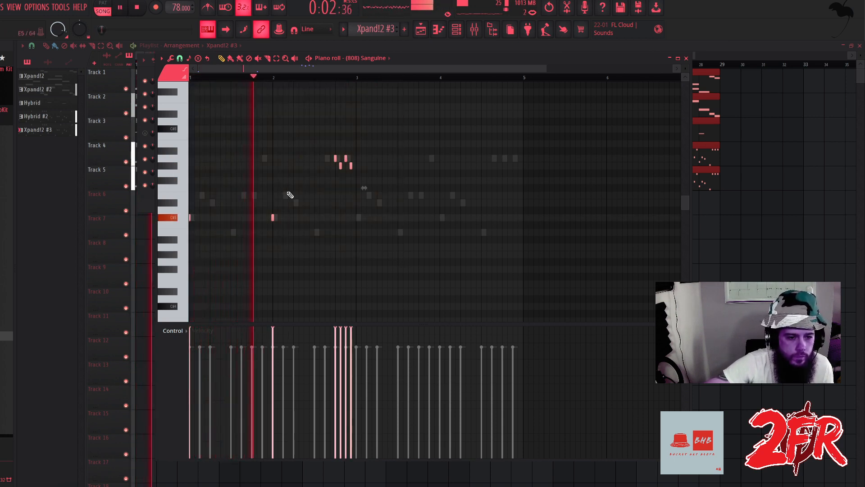
drag(350, 166, 517, 169)
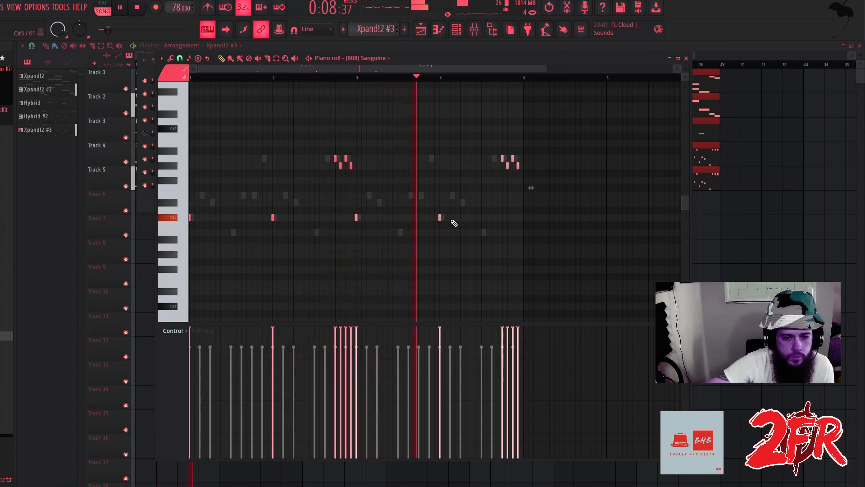
Add three more C#5 notes in bar 4, delete the leading A5 note from both four-note runs, and play the arrangement.
click(449, 217)
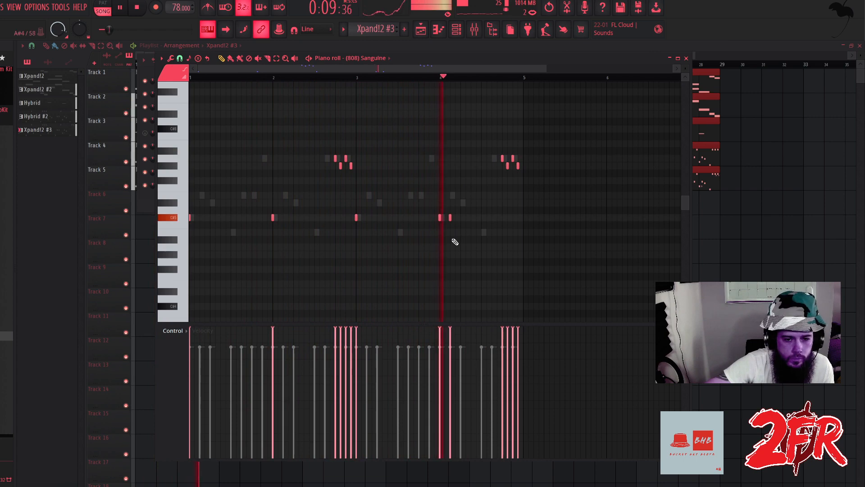
key(space)
click(481, 217)
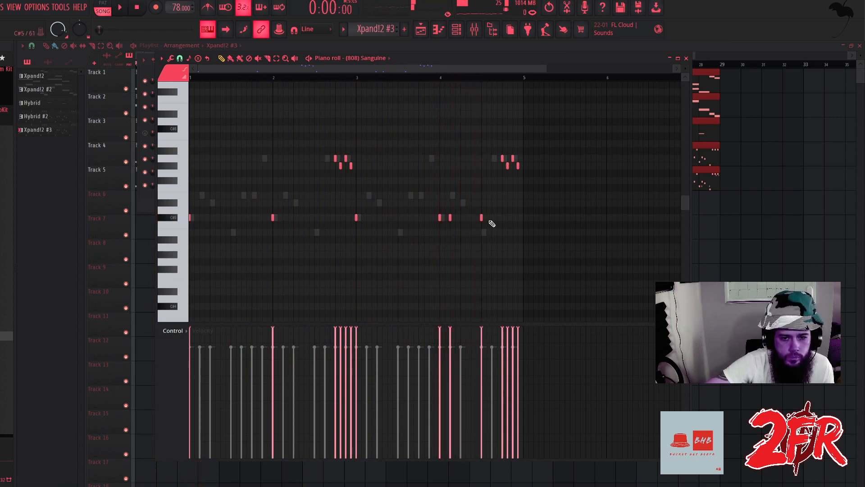
right_click(503, 159)
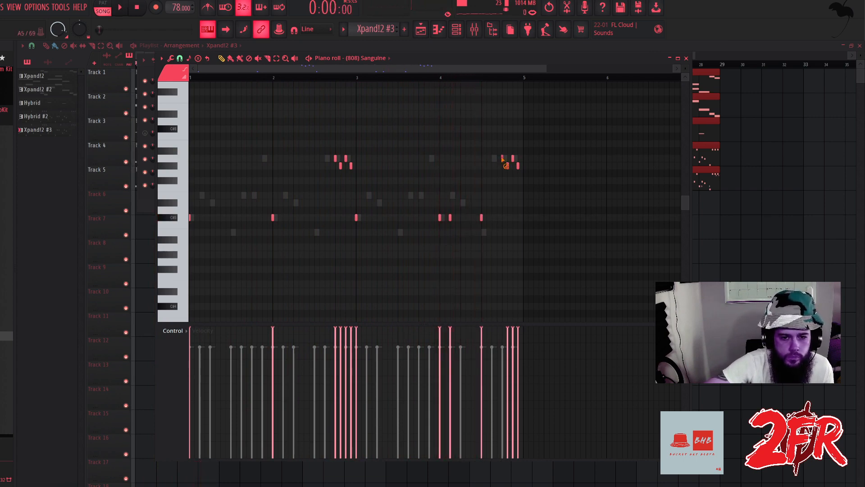
click(492, 218)
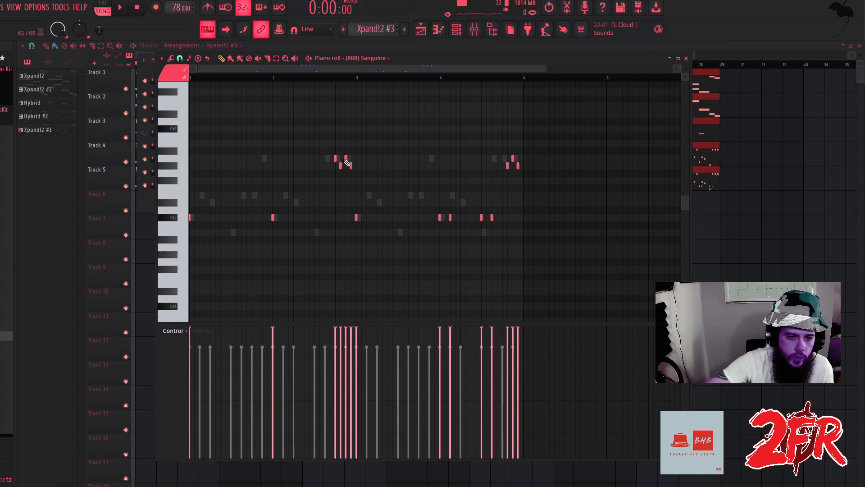
right_click(336, 158)
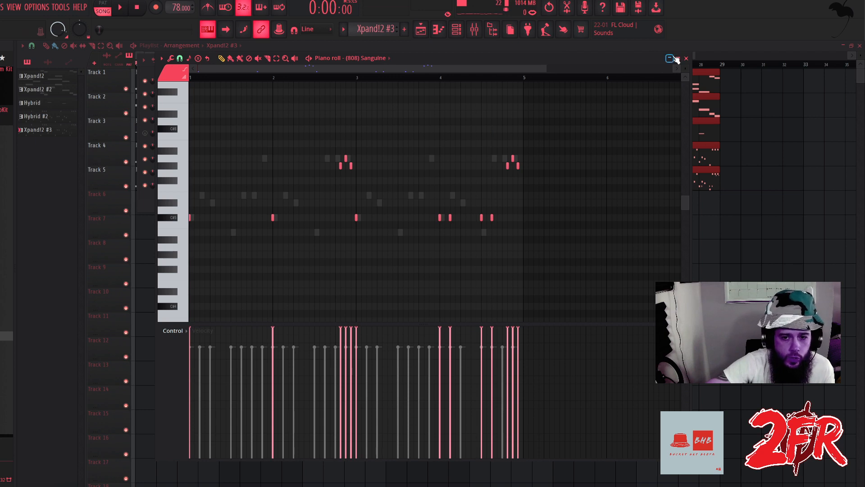
key(space)
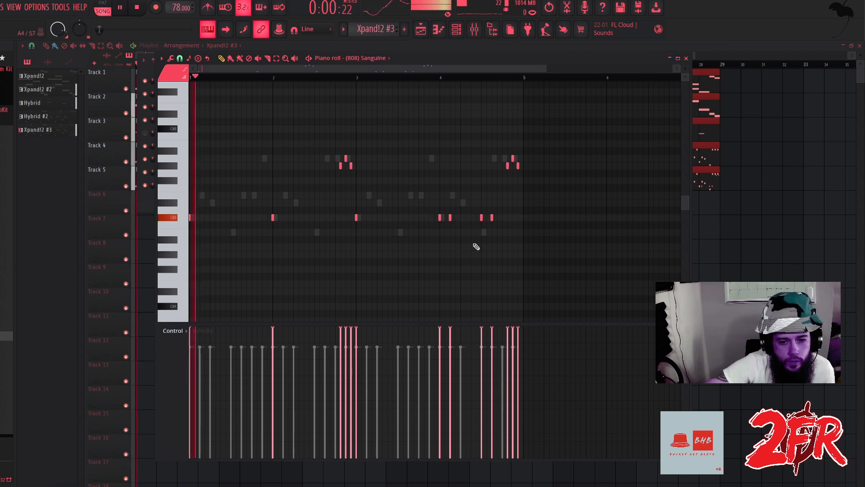
Add a C#5 note between the two close C#5 notes in mid-bar 4, drop its velocity to minimum, and play the 808 pattern.
click(487, 217)
key(space)
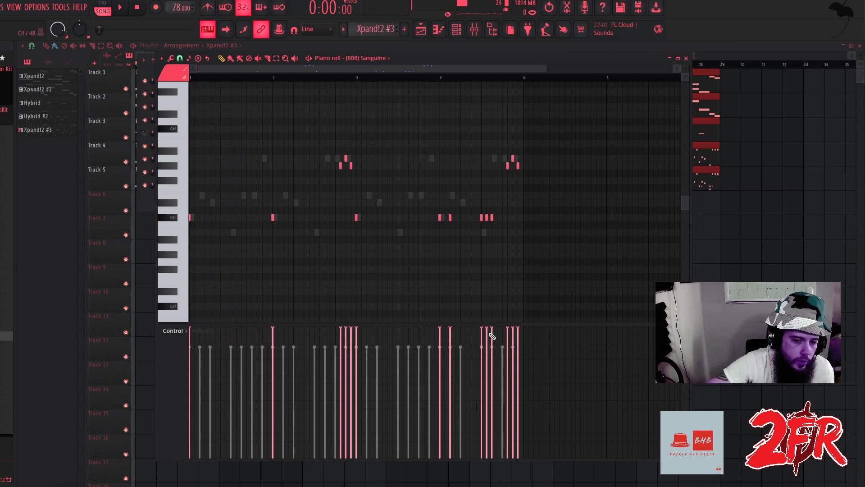
mouse_move(489, 331)
mouse_down()
mouse_move(491, 457)
mouse_move(499, 324)
mouse_up()
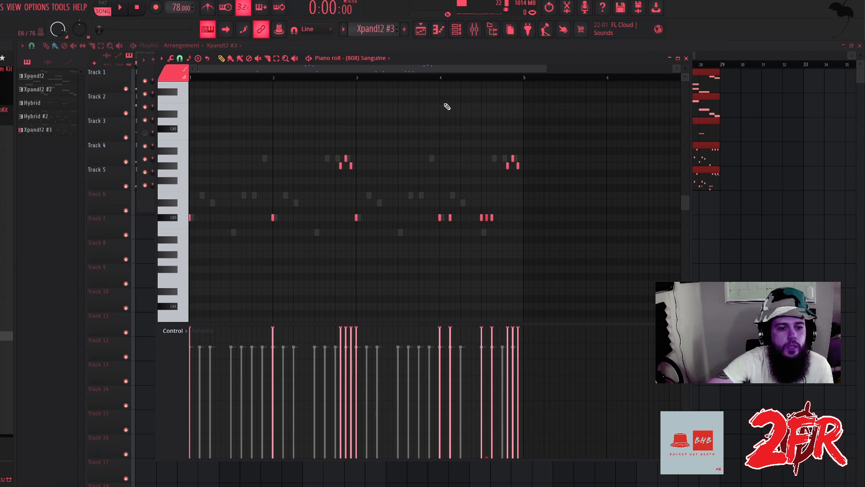
key(space)
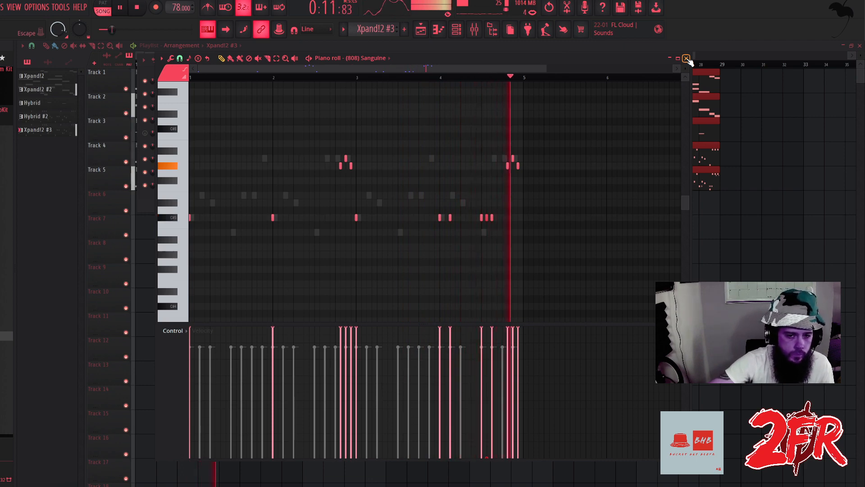
key(space)
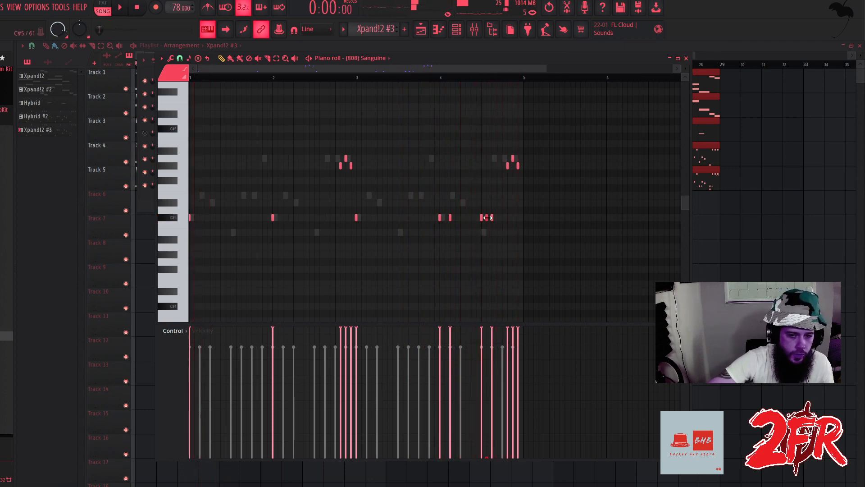
click(686, 59)
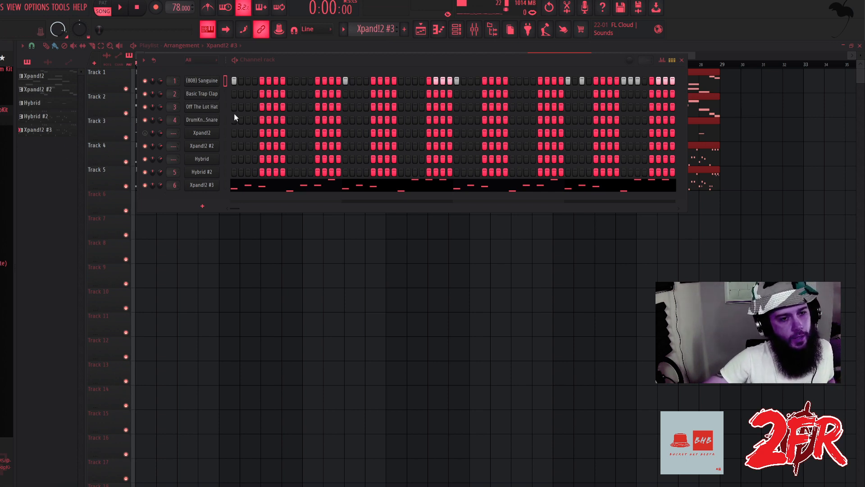
Place Basic Trap Clap hits on steps 5 and 13 and raise the Trim effect on its sample.
click(262, 94)
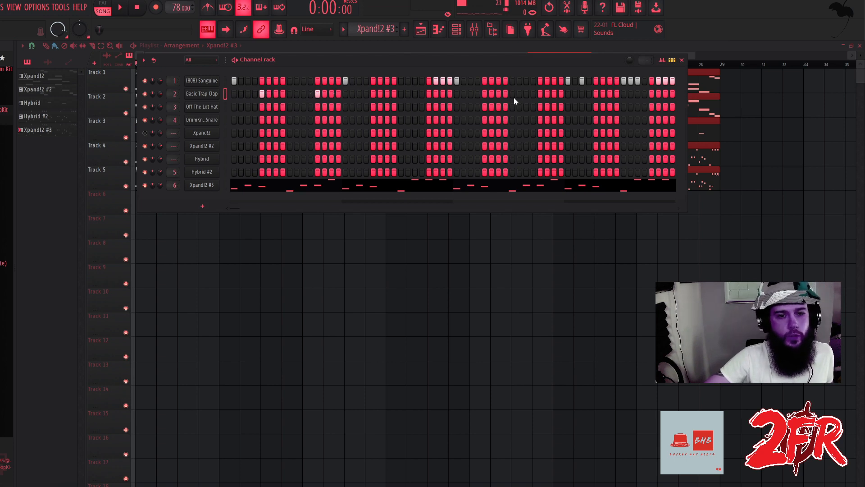
click(218, 95)
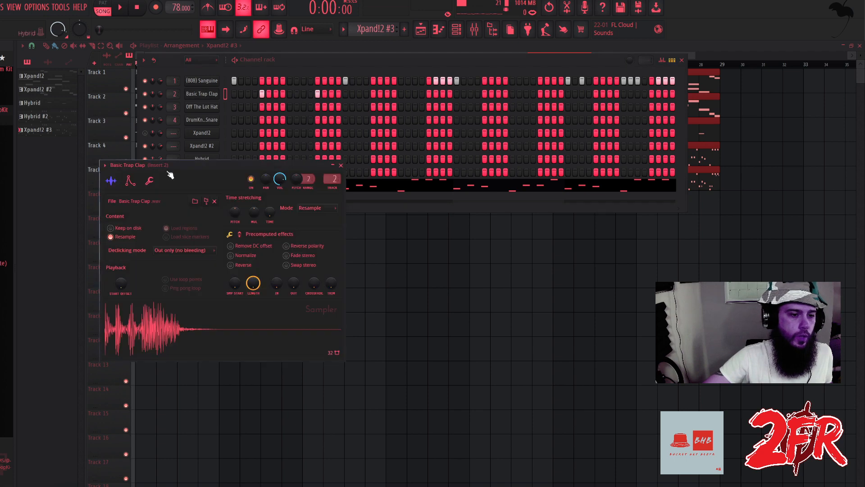
click(240, 235)
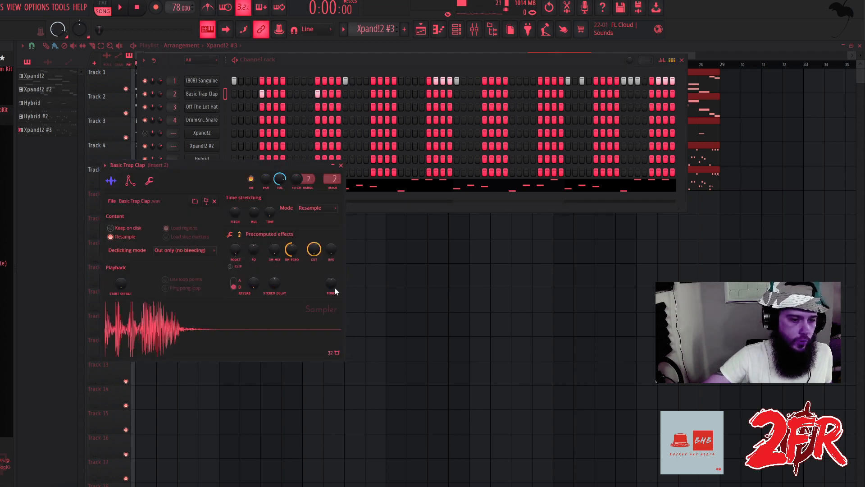
click(230, 234)
drag(336, 284, 333, 285)
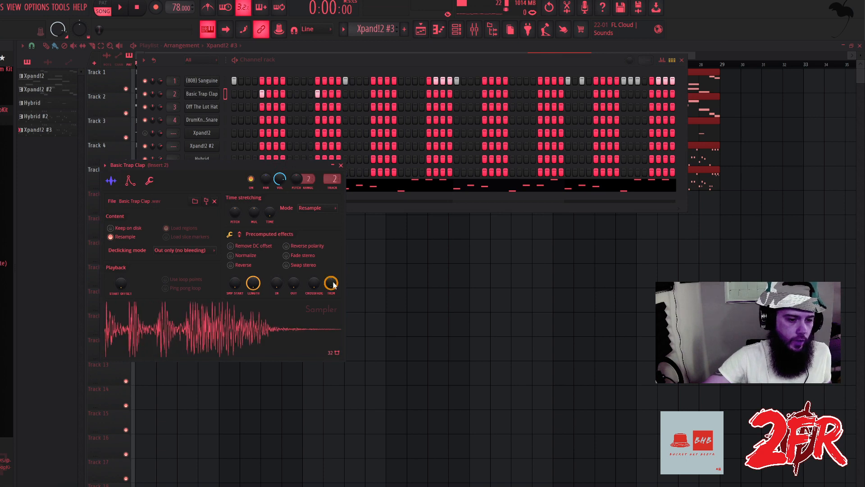
click(341, 165)
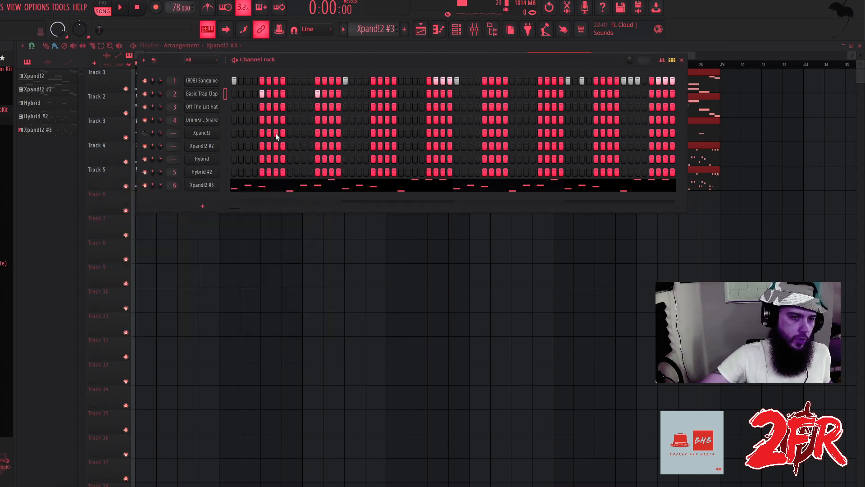
Raise the velocity of the two Basic Trap Clap notes in bar 1 in the piano roll.
right_click(219, 96)
click(256, 93)
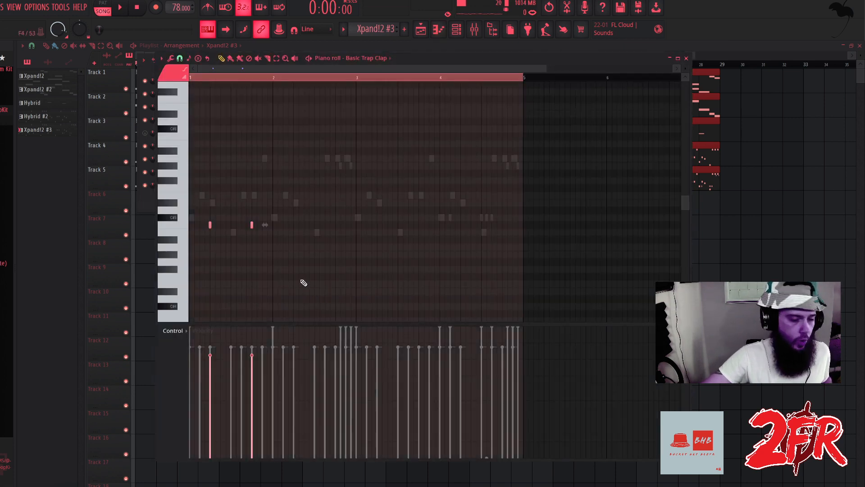
scroll(293, 277, up, 5)
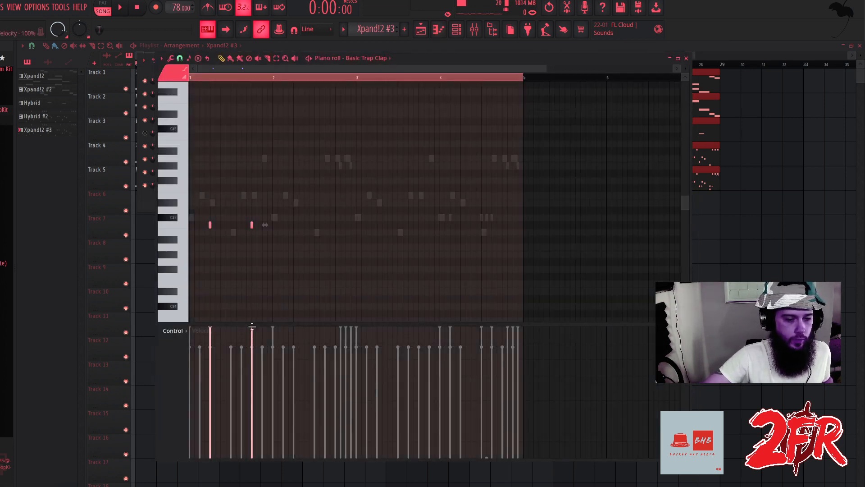
scroll(278, 287, up, 1)
scroll(279, 287, right, 1)
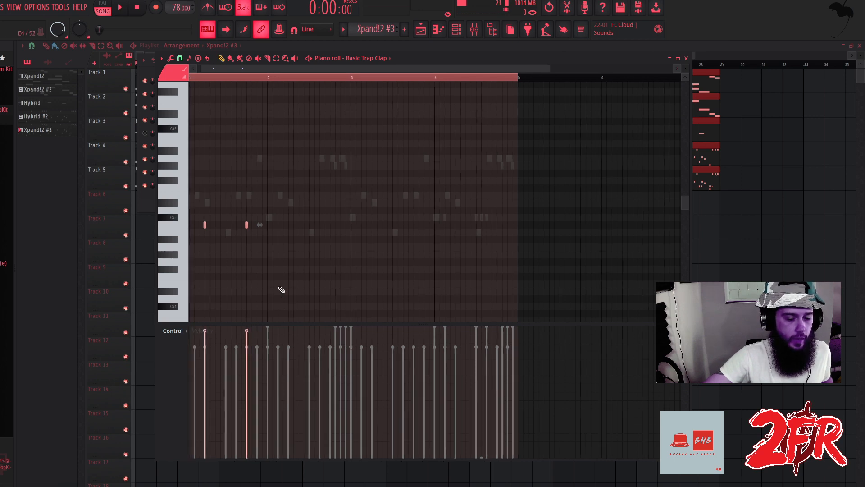
scroll(284, 275, left, 1)
Play the arrangement and duplicate the bar 1 clap notes across bars 2, 3 and 4.
key(space)
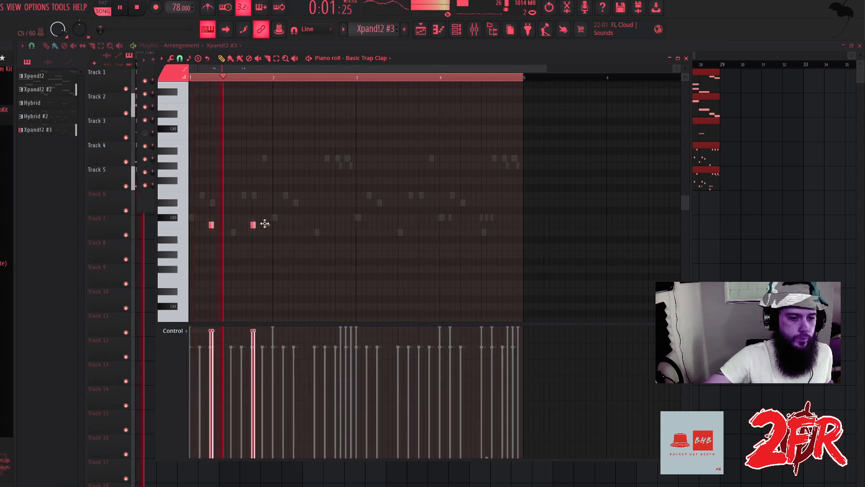
drag(264, 224, 336, 224)
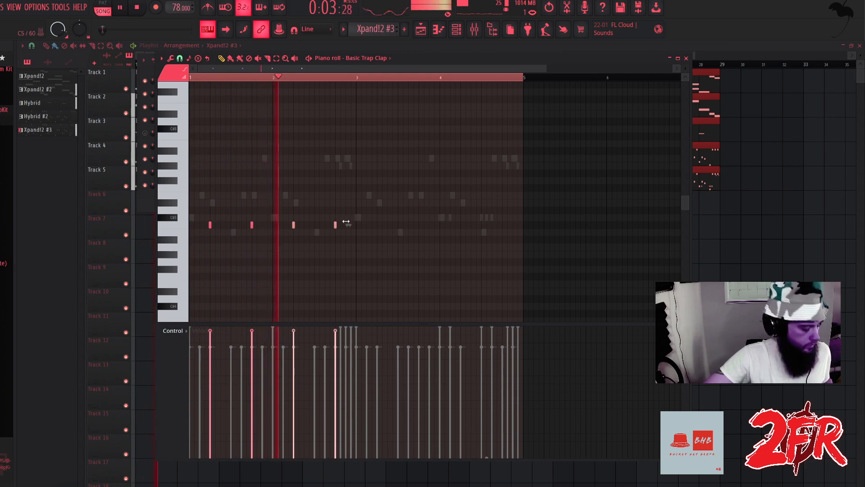
drag(361, 194, 138, 245)
drag(251, 224, 419, 223)
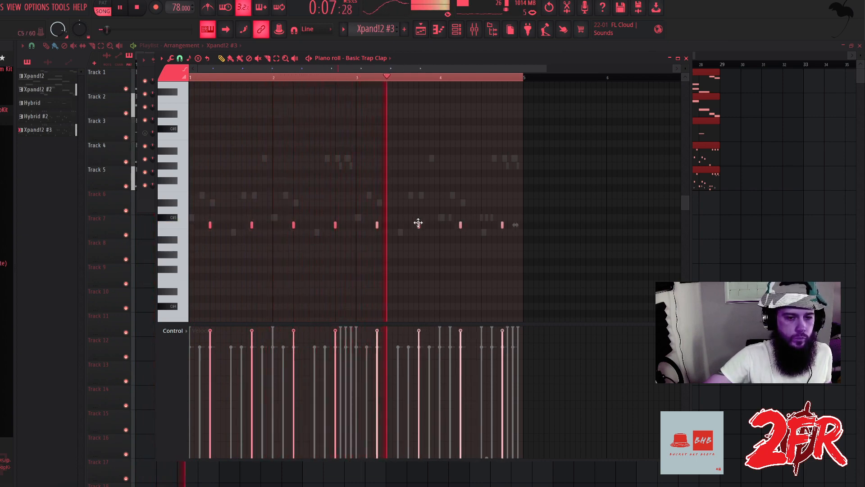
Lower the velocity of all the clap notes slightly while listening, then close the clap's piano roll.
ctrl+click(310, 225)
scroll(310, 225, down, 1)
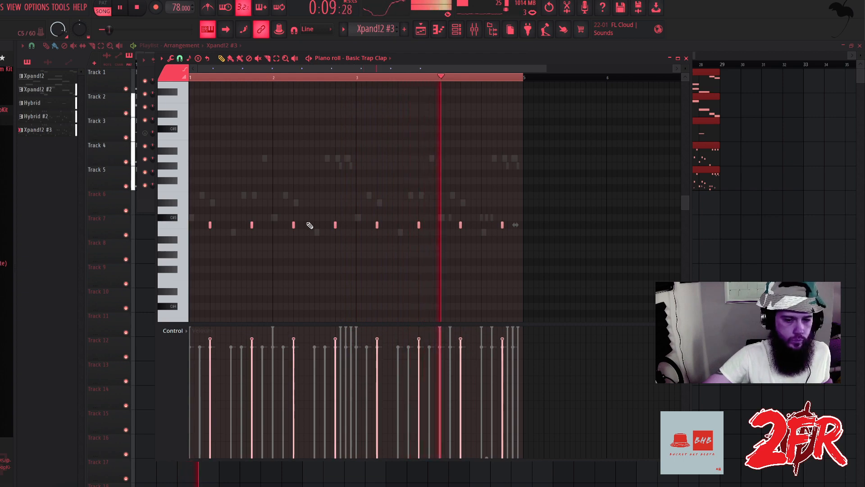
scroll(310, 225, up, 1)
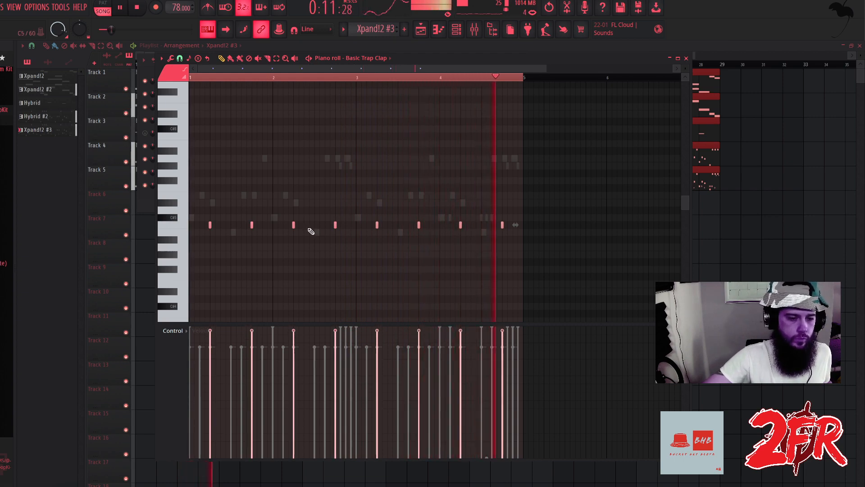
scroll(311, 232, down, 1)
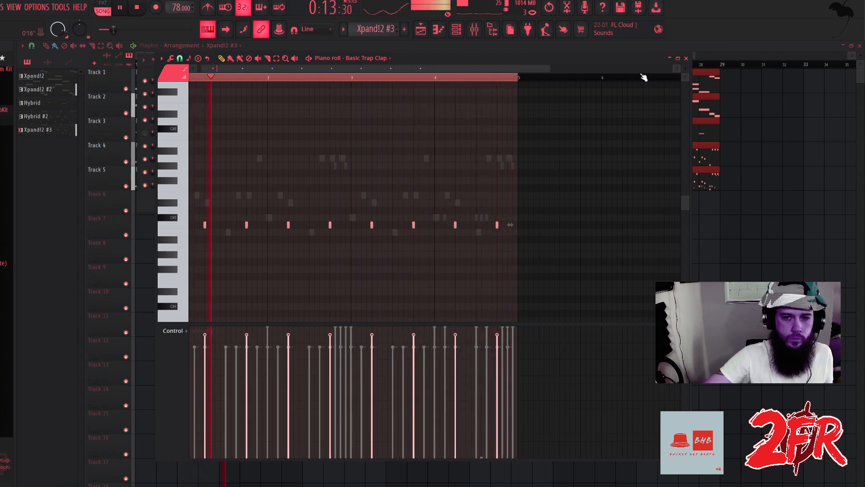
click(686, 58)
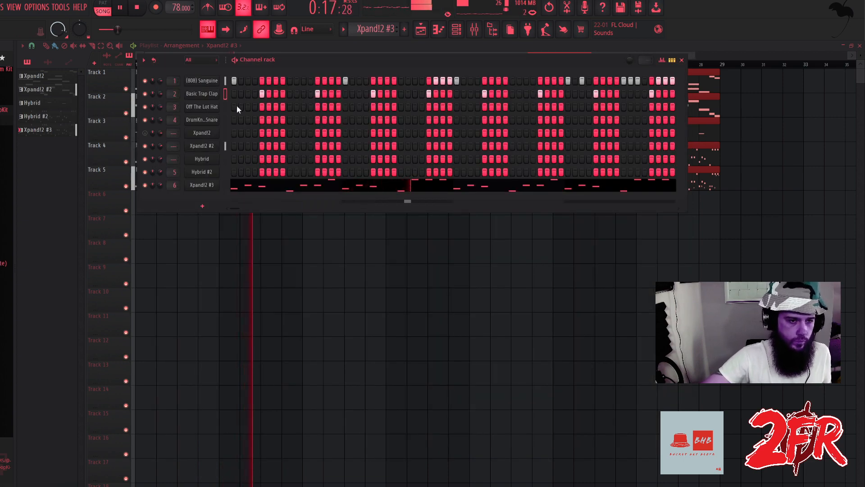
Stop playback and place A4 notes on steps 1, 3 and 4 of bar 1 in the Off The Lot Hat piano roll.
key(space)
mouse_move(244, 107)
mouse_down()
mouse_move(271, 107)
mouse_move(234, 108)
mouse_up()
key(space)
key(space)
right_click(215, 106)
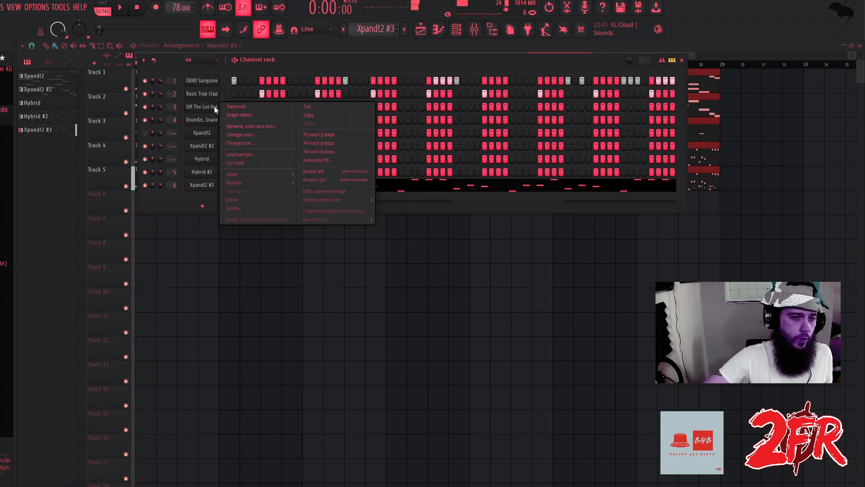
click(280, 112)
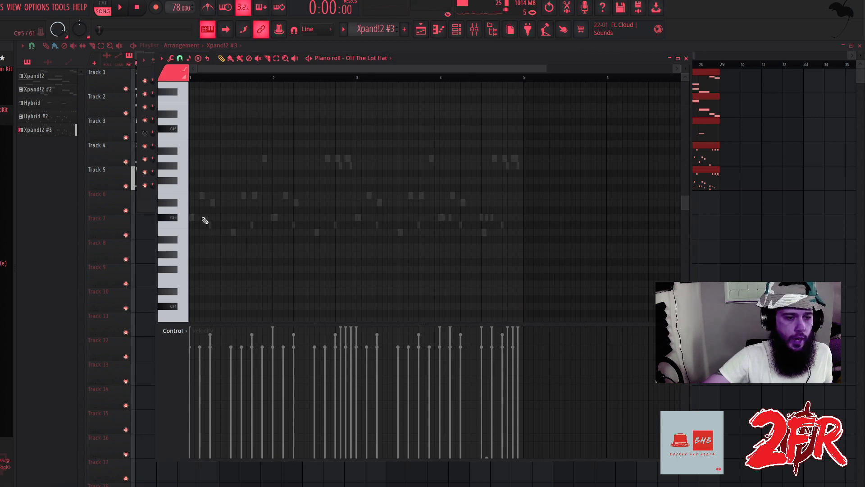
click(191, 217)
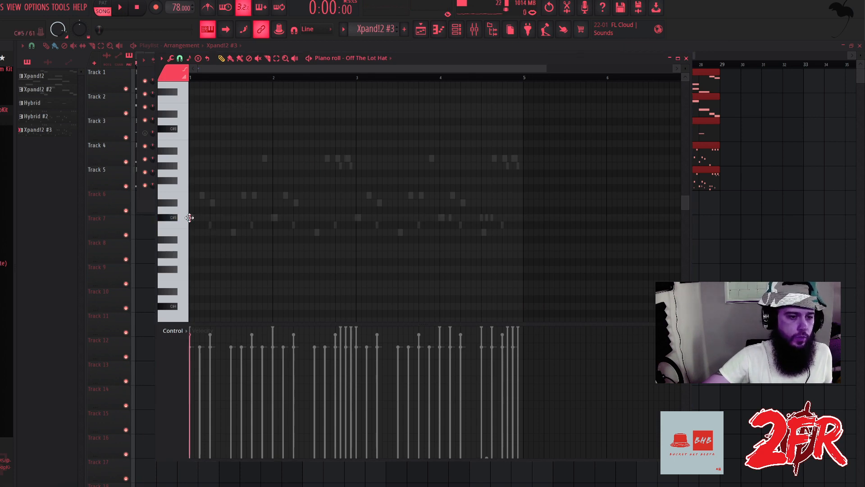
drag(189, 218, 189, 247)
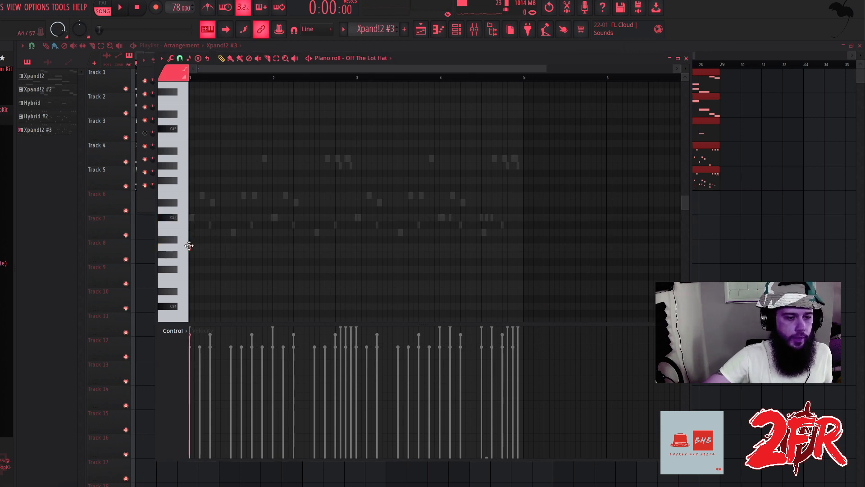
click(200, 233)
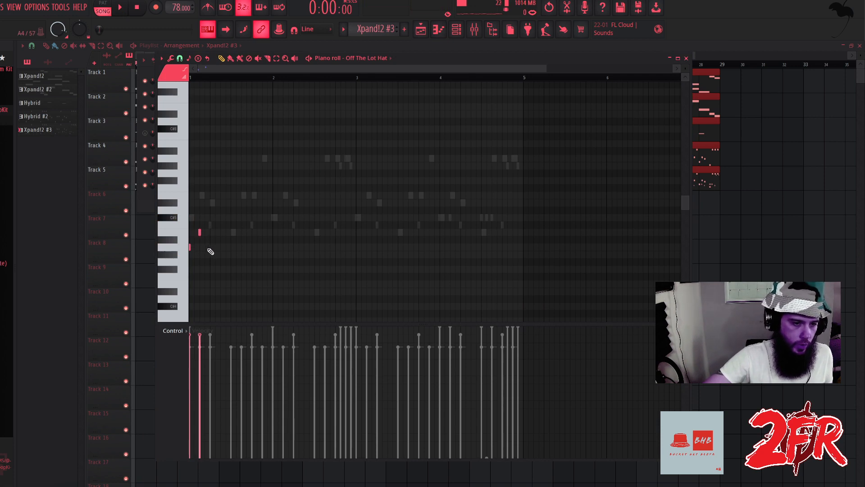
drag(200, 232, 201, 247)
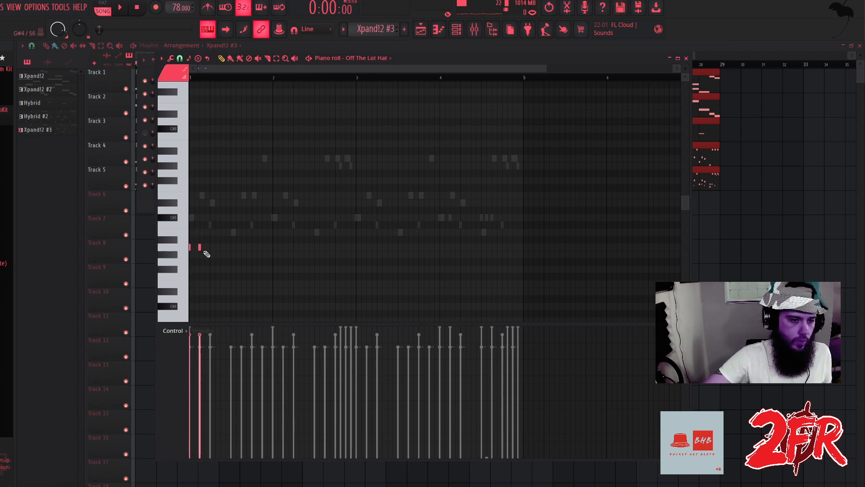
click(205, 247)
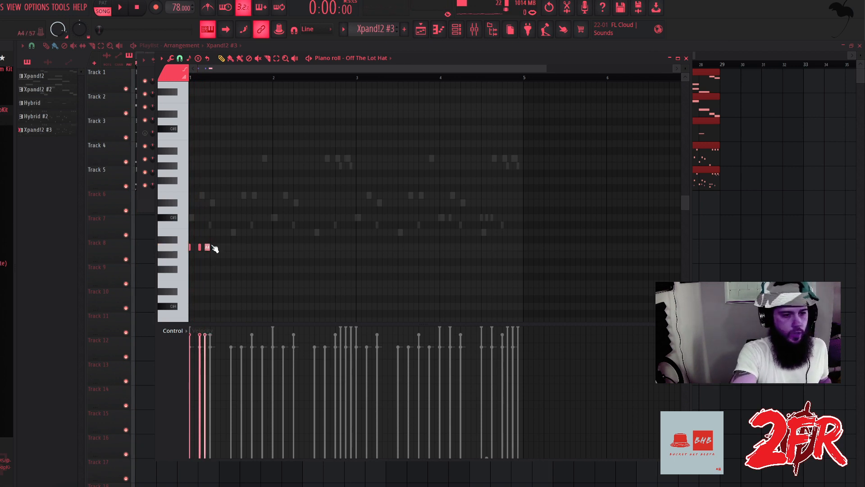
Chop the step 4 hat note into a fast roll with a reduced time multiplier, ramp its velocities upward, and play it.
key(alt+u)
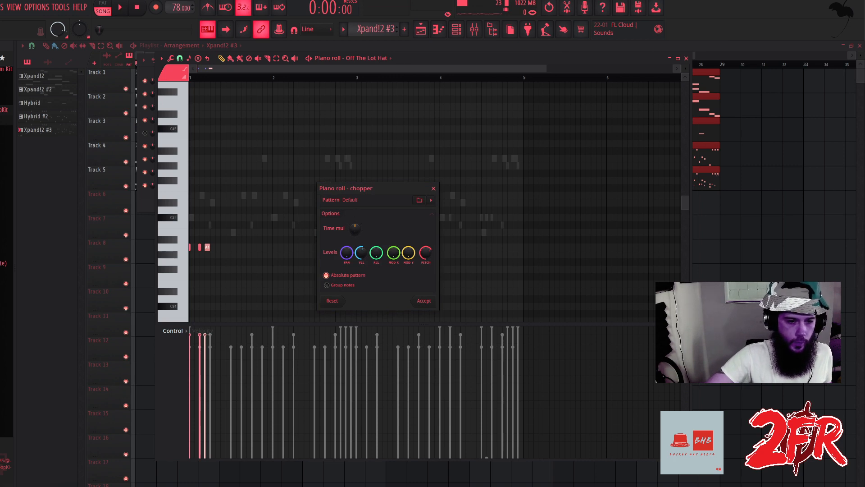
drag(355, 227, 355, 235)
click(423, 300)
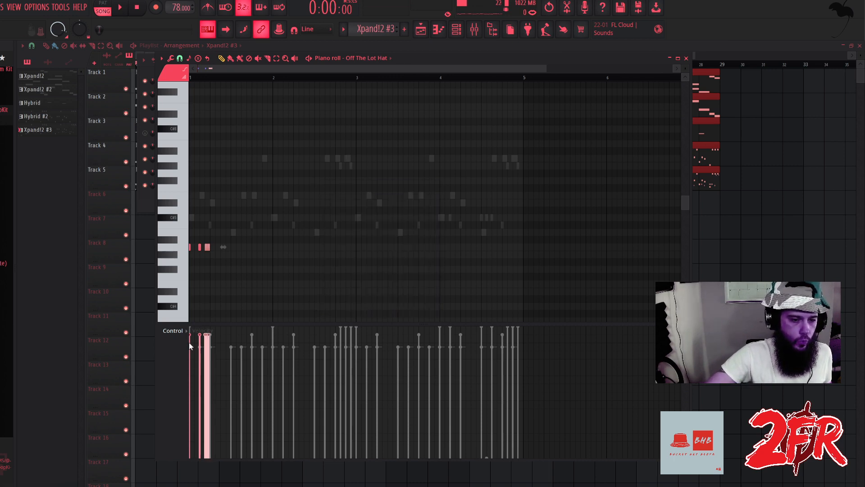
drag(205, 360, 215, 332)
key(space)
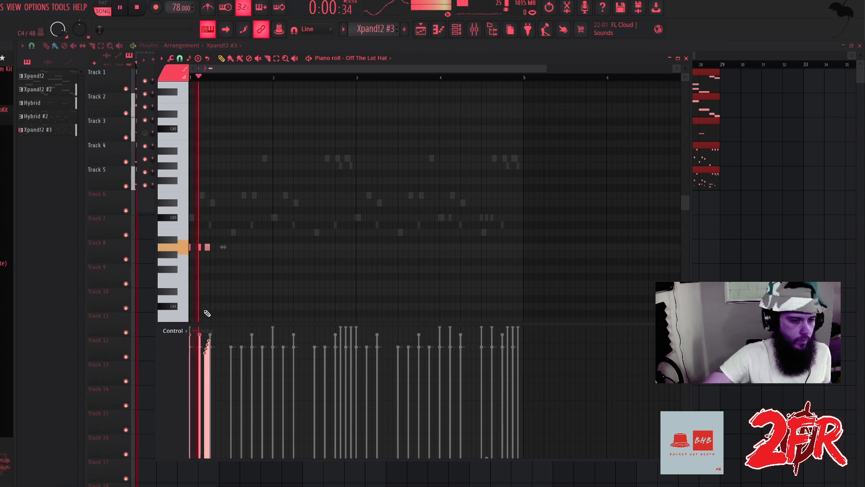
key(space)
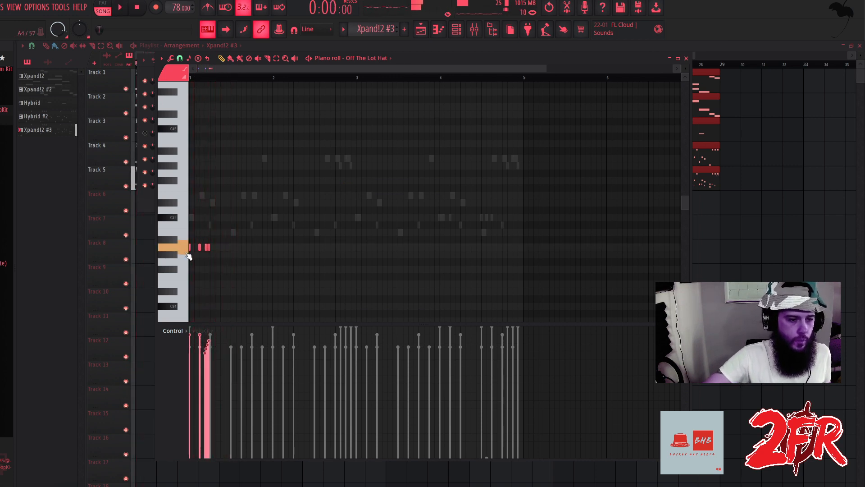
Add A4 hat notes on steps 7 and 9 of bar 1 and play the arrangement to check the rhythm.
click(221, 247)
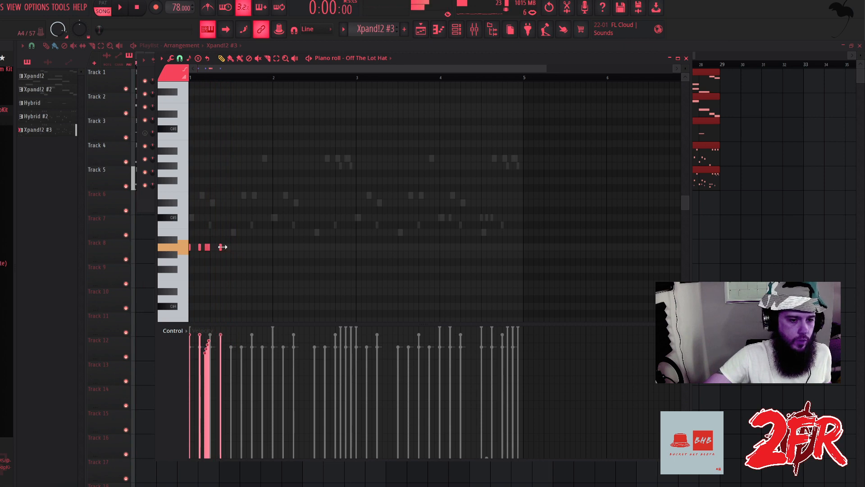
click(230, 247)
key(space)
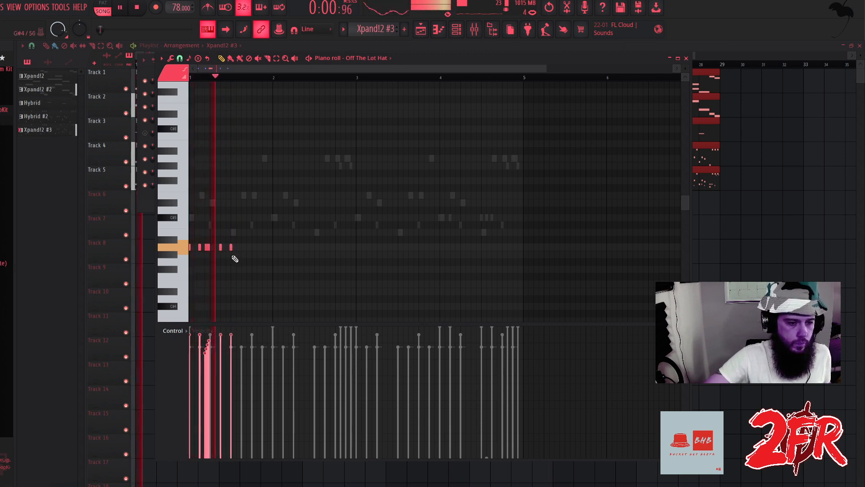
key(space)
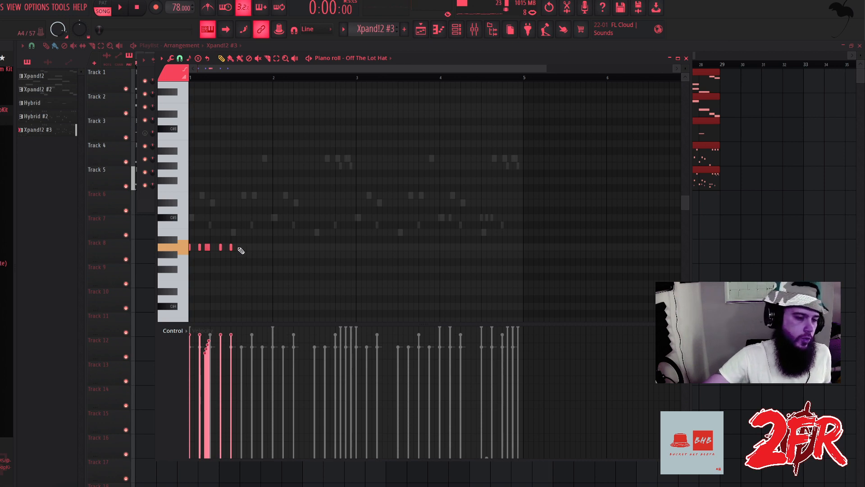
key(space)
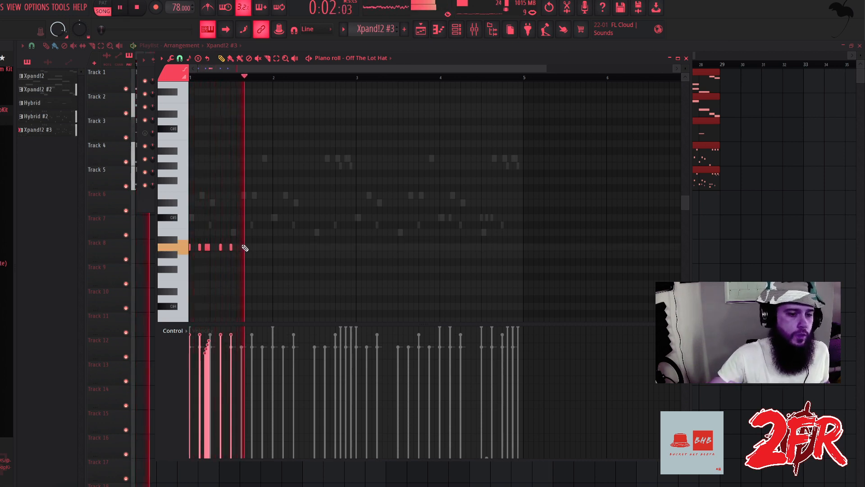
Add a quick run of A4 hat notes after step 9 of bar 1, trim its last note, and ramp the velocities upward.
key(space)
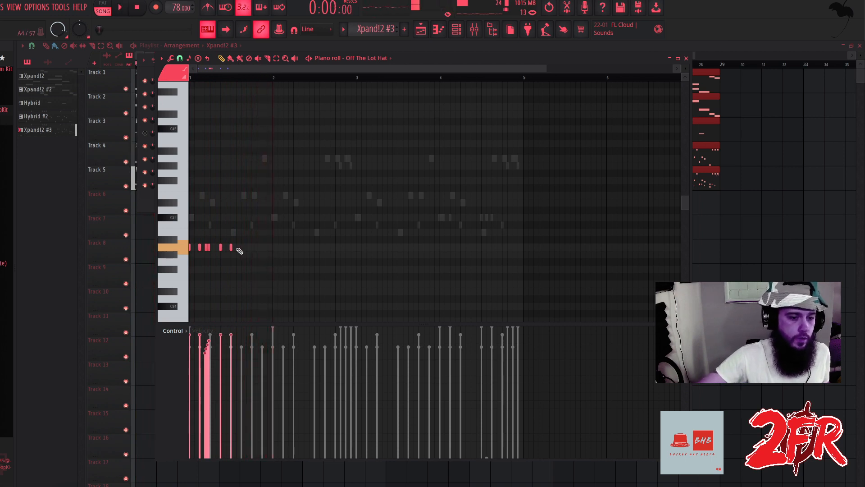
drag(238, 251, 245, 249)
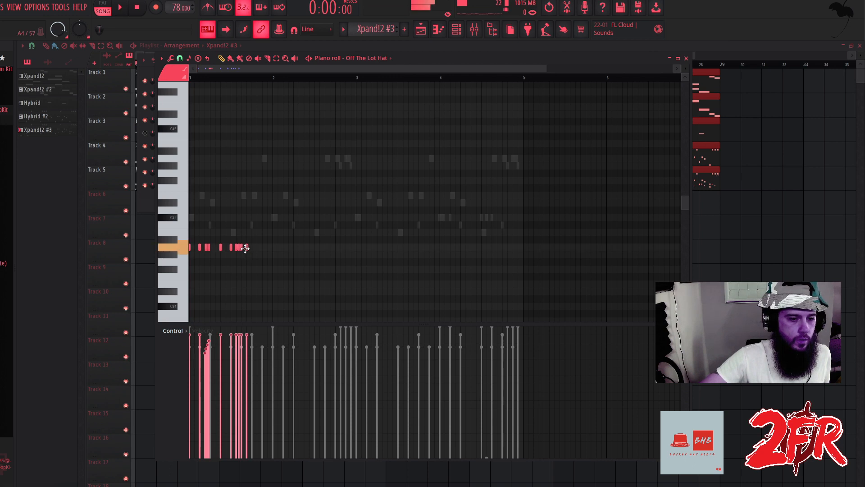
right_click(247, 247)
key(space)
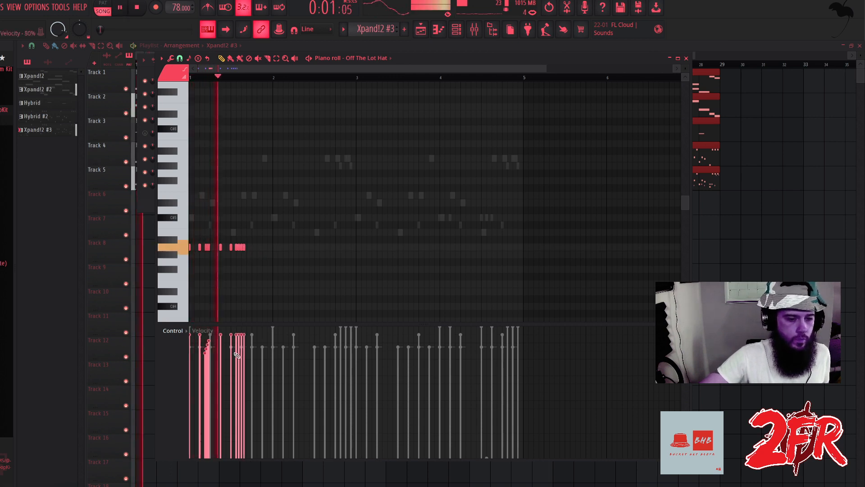
drag(235, 350, 246, 337)
key(space)
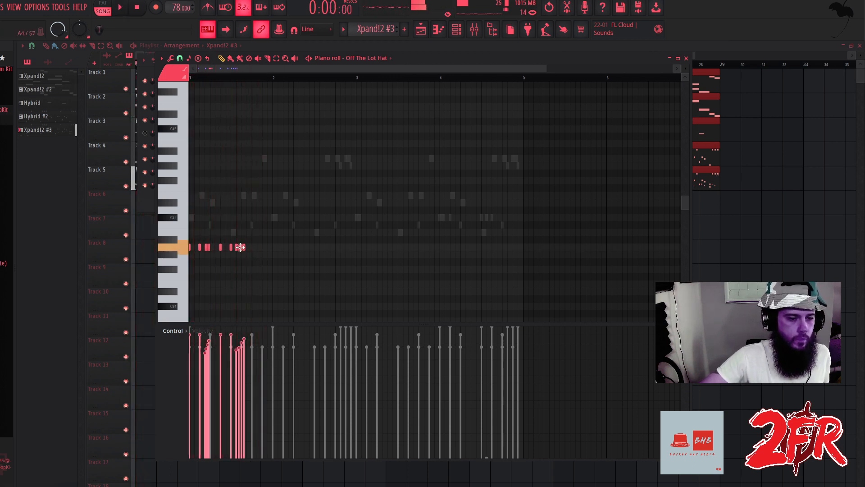
Thin the new hat run to single notes on steps 10 and 11, add an A4 note on step 12, and audition the rhythm.
right_click(242, 247)
right_click(239, 248)
click(242, 249)
right_click(244, 247)
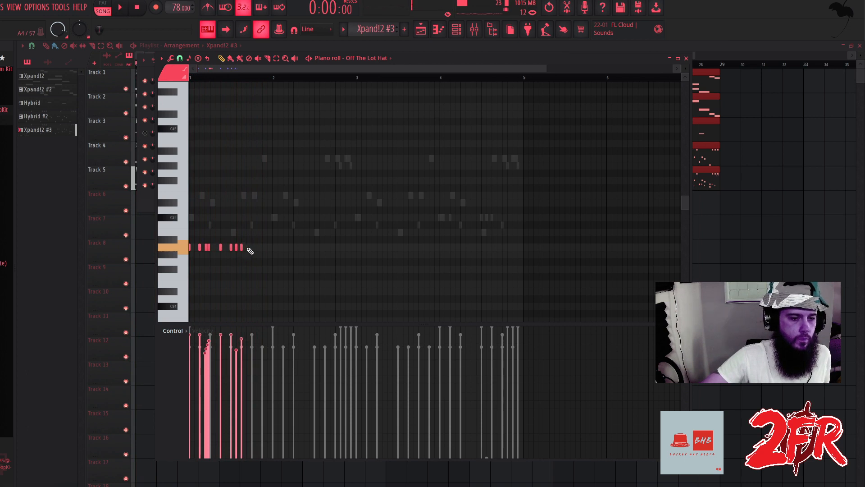
click(247, 249)
key(space)
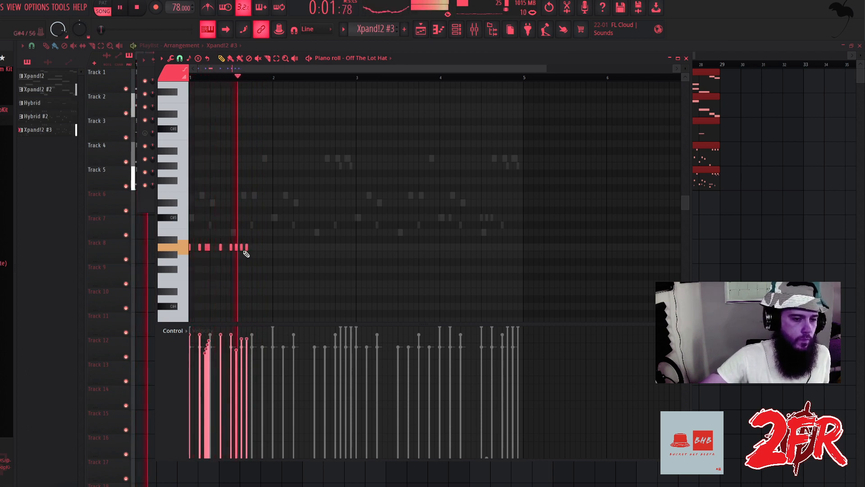
key(space)
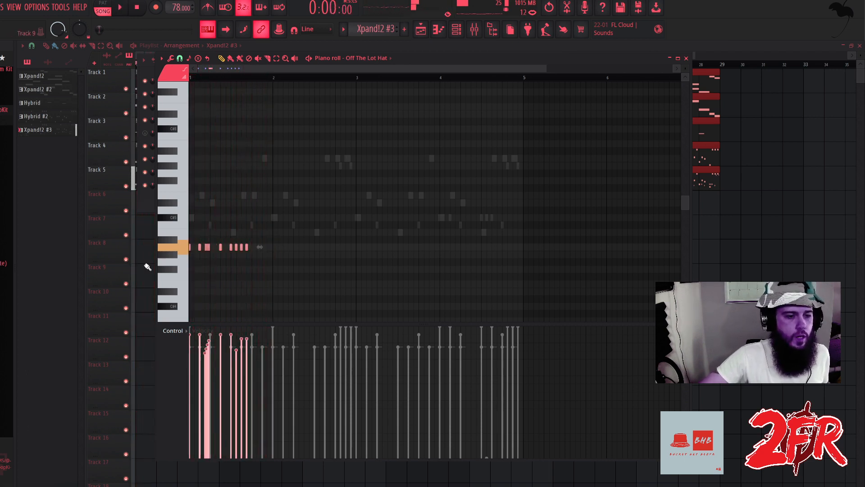
Duplicate the bar 1 hat pattern across bars 2, 3 and 4 and play the four-bar result.
drag(249, 248, 330, 251)
key(space)
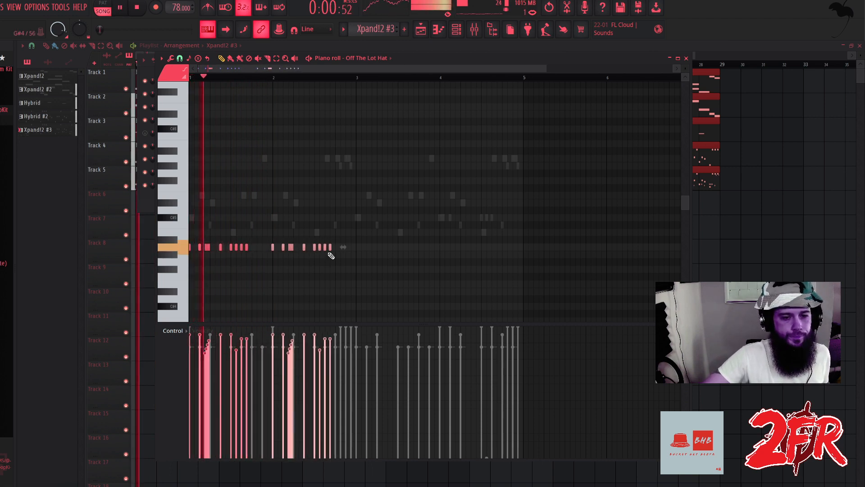
key(space)
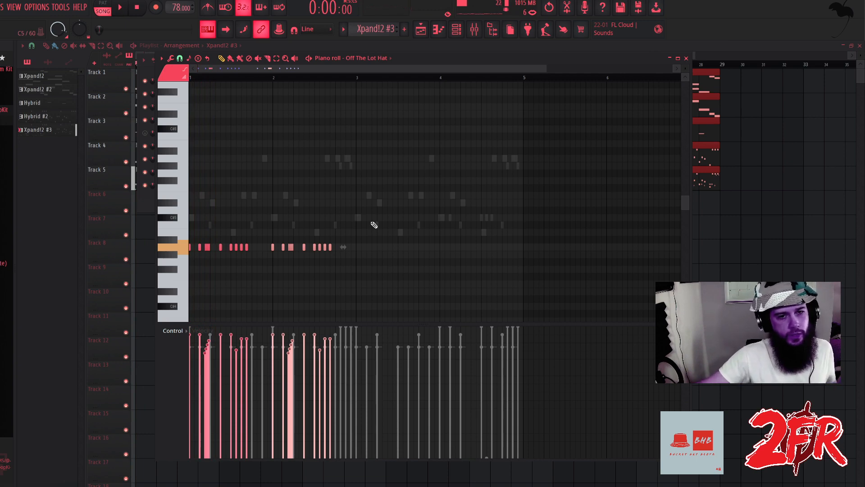
drag(384, 214, 209, 259)
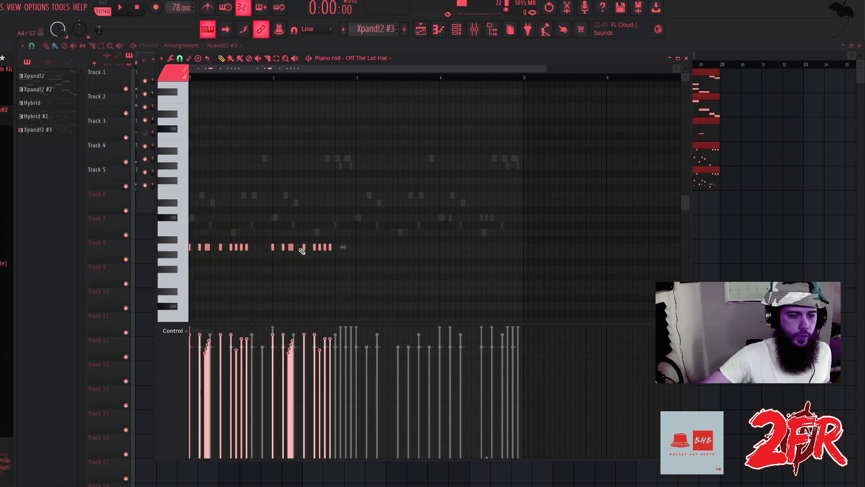
drag(291, 247, 459, 247)
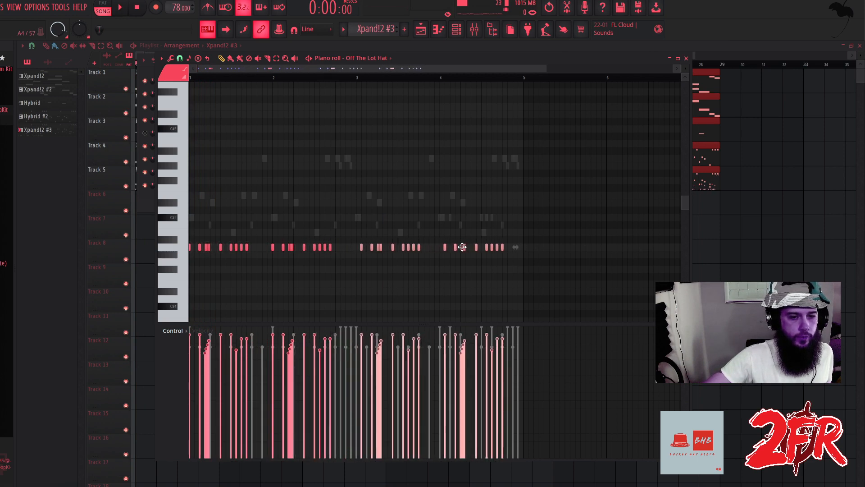
key(space)
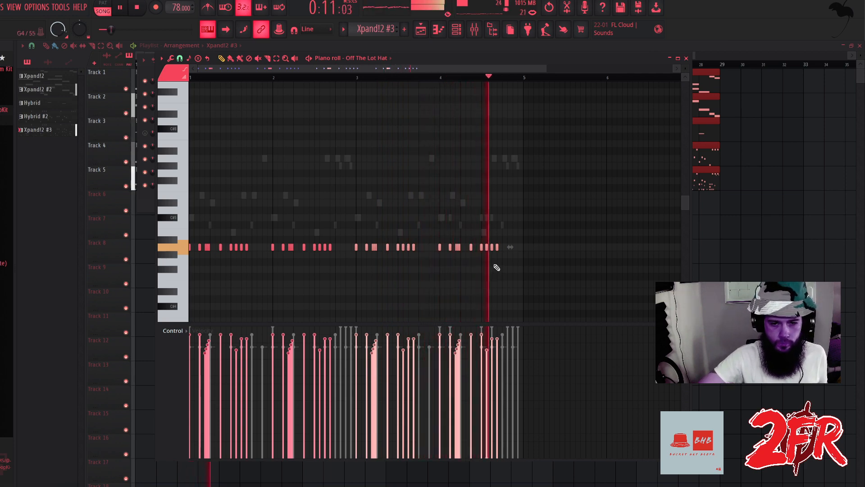
key(space)
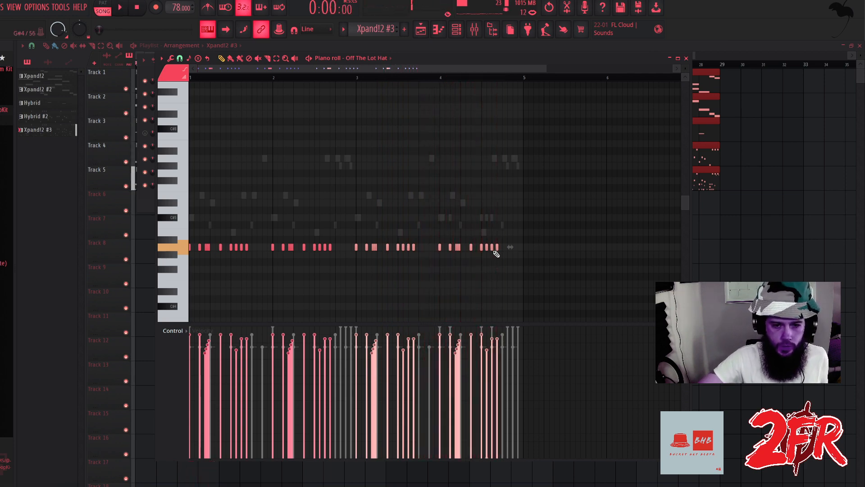
Fill the end of bar 4 with a rapid run of A4 hat notes and lower the run's velocities during playback.
drag(497, 249, 503, 248)
key(space)
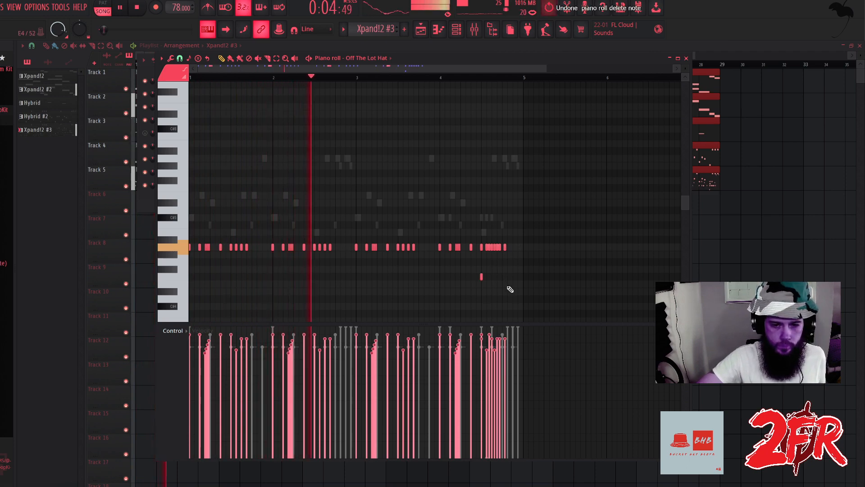
key(ctrl+z)
scroll(498, 295, down, 6)
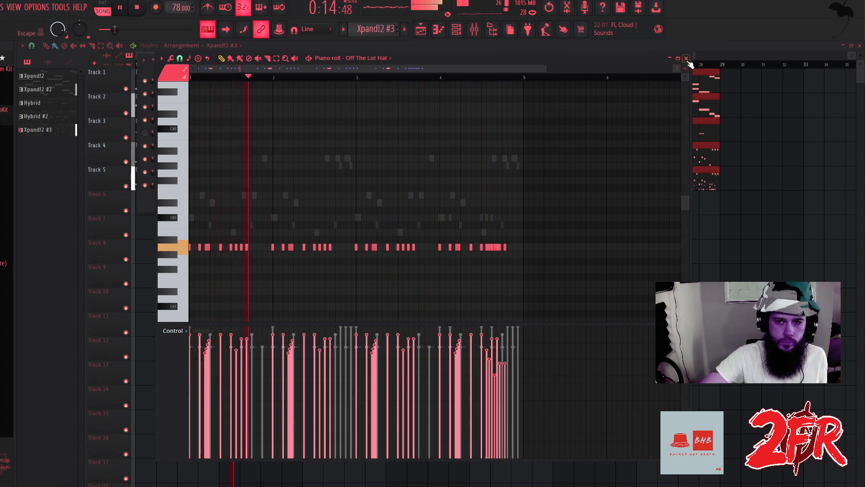
Switch to the DrumKnock Snare piano roll and place A4 notes on steps 7 and 15 of bar 1.
click(686, 58)
right_click(212, 120)
click(231, 119)
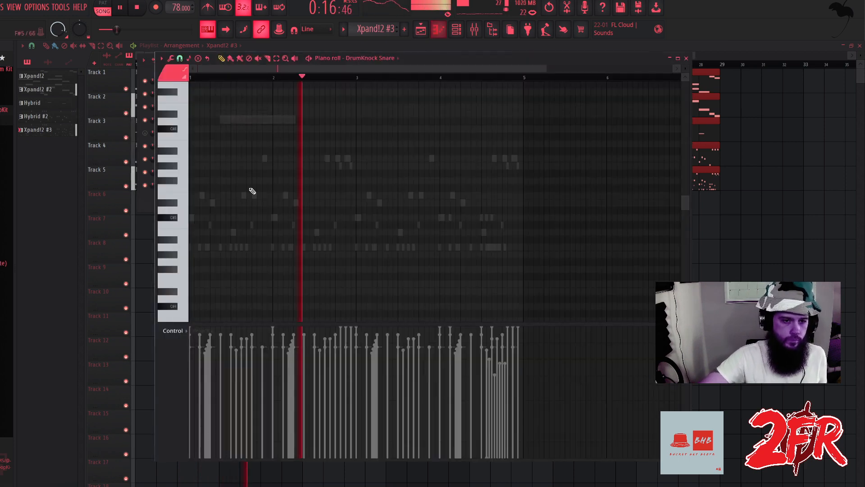
key(space)
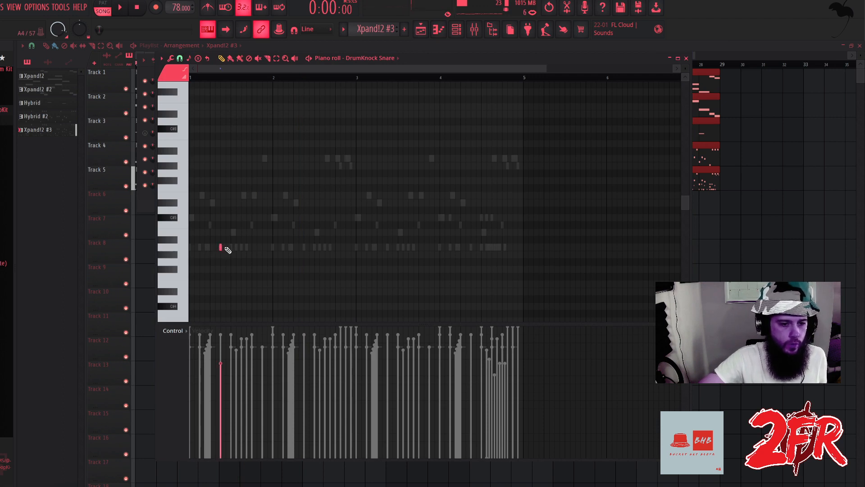
key(space)
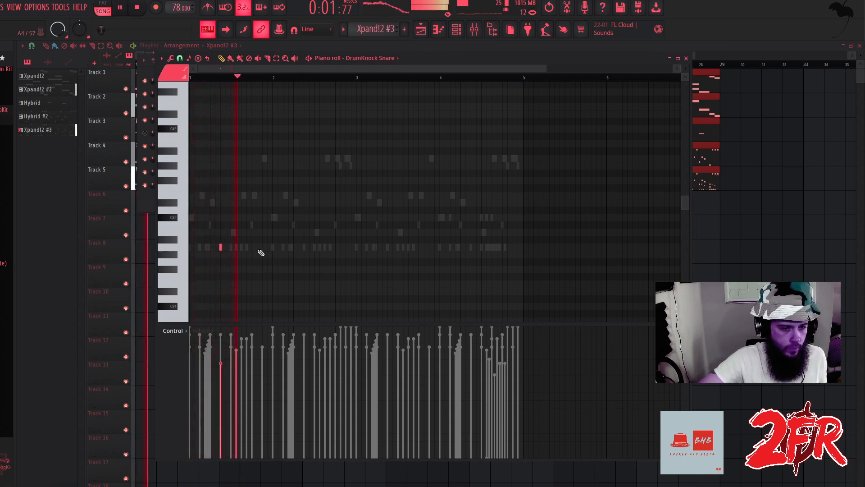
click(262, 247)
key(space)
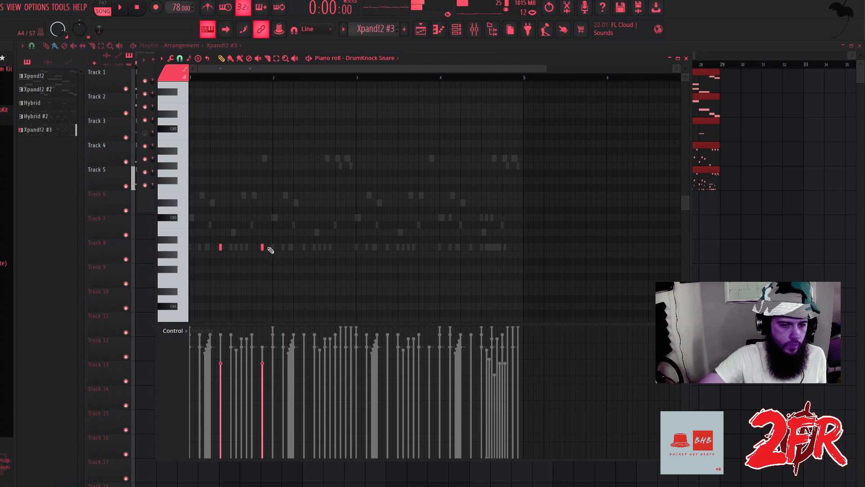
Raise the snare notes' velocity slightly and add A4 notes on step 16 of bar 1 and step 7 of bar 2.
key(ctrl+a)
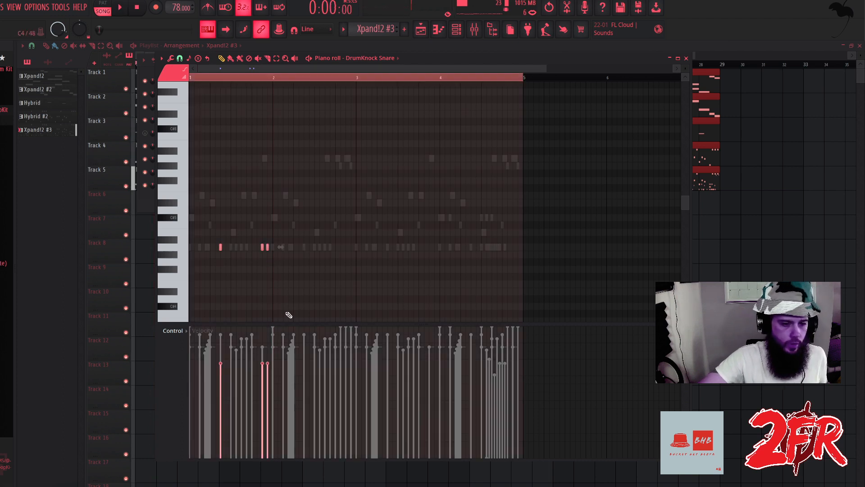
key(space)
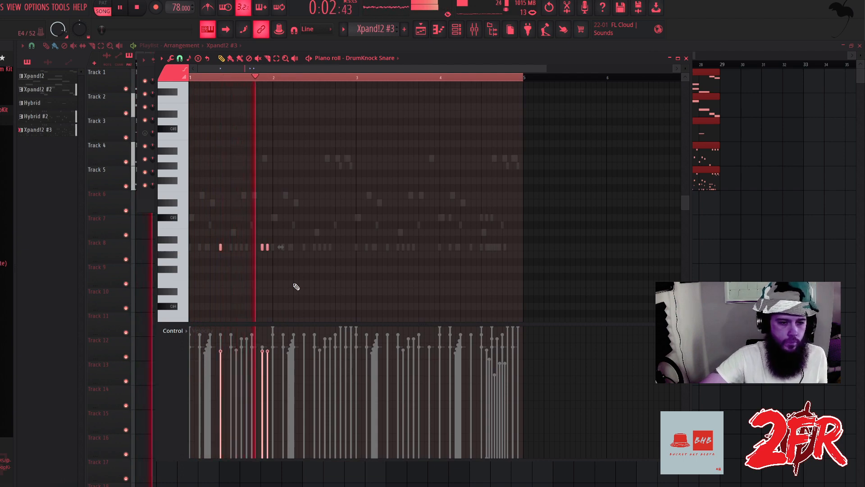
click(304, 247)
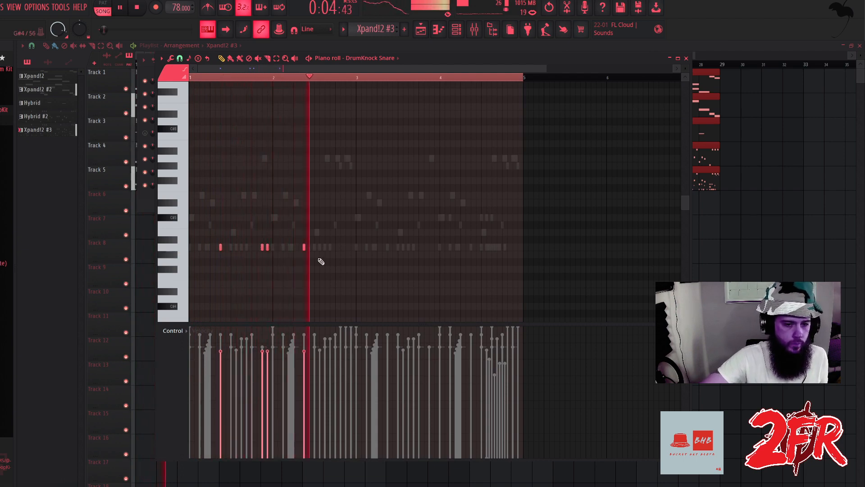
key(space)
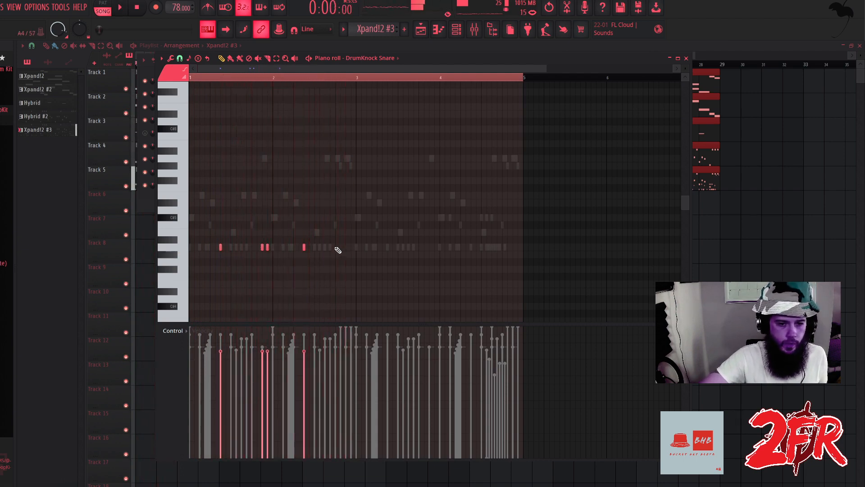
Draw an A4 snare note over the last four steps of bar 2, chop it into a roll with a raised time multiplier, and ramp its velocities upward.
click(336, 247)
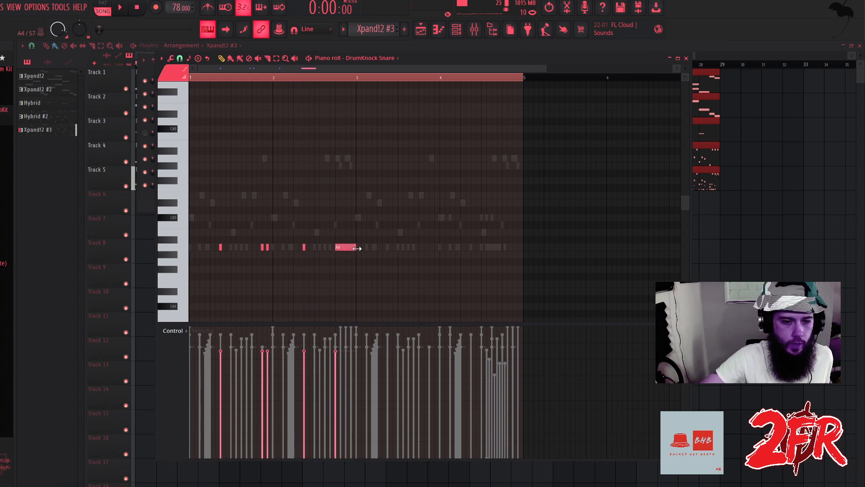
key(alt+u)
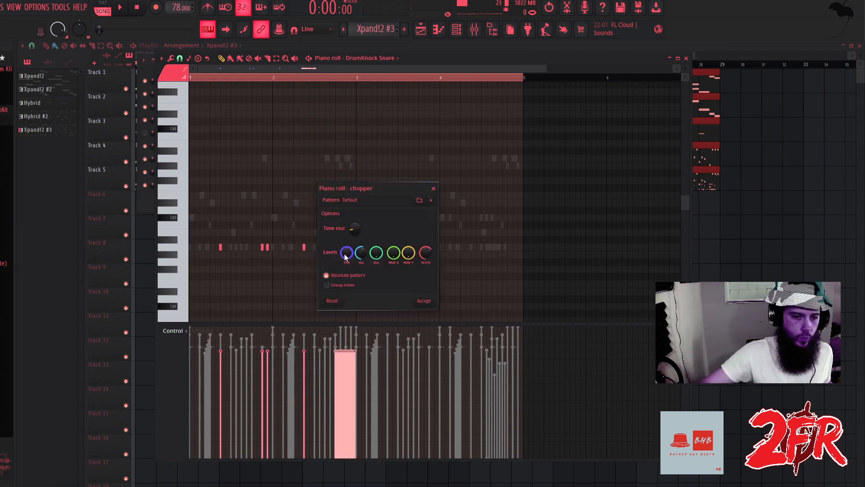
drag(371, 187, 473, 186)
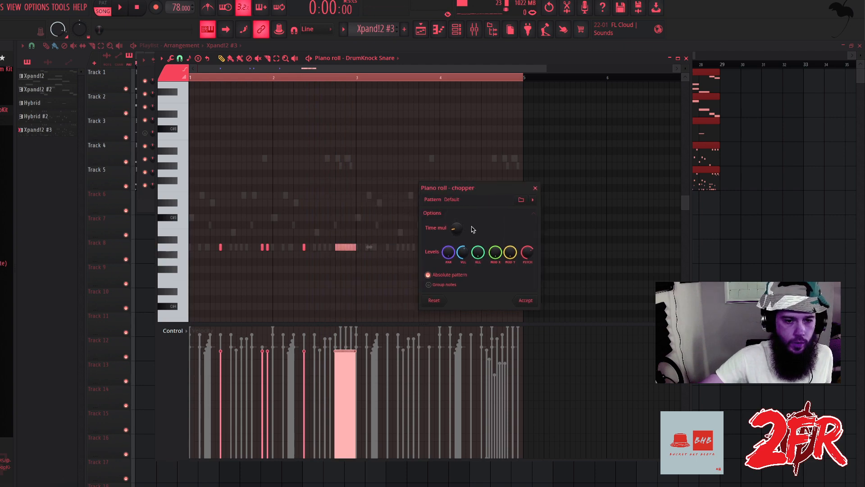
drag(456, 229, 457, 213)
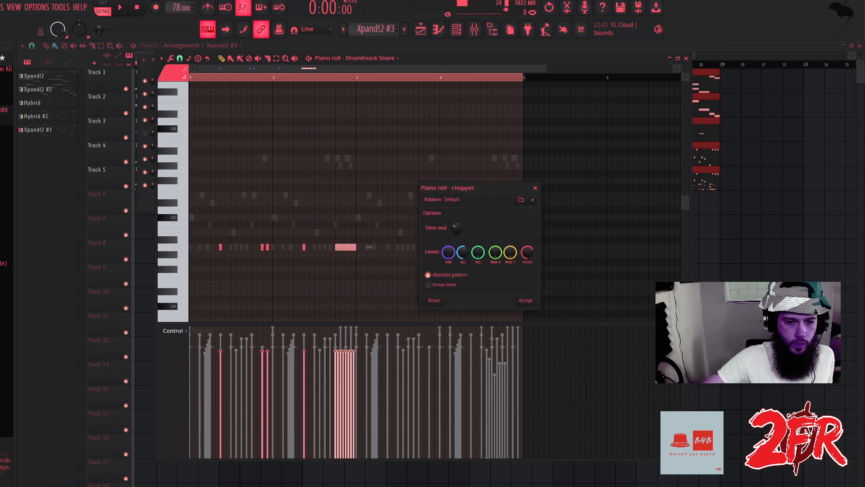
click(526, 300)
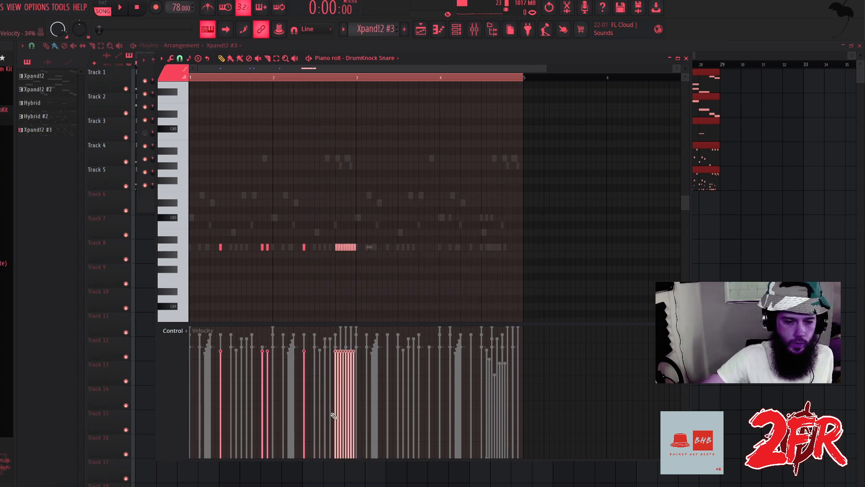
drag(335, 411, 355, 367)
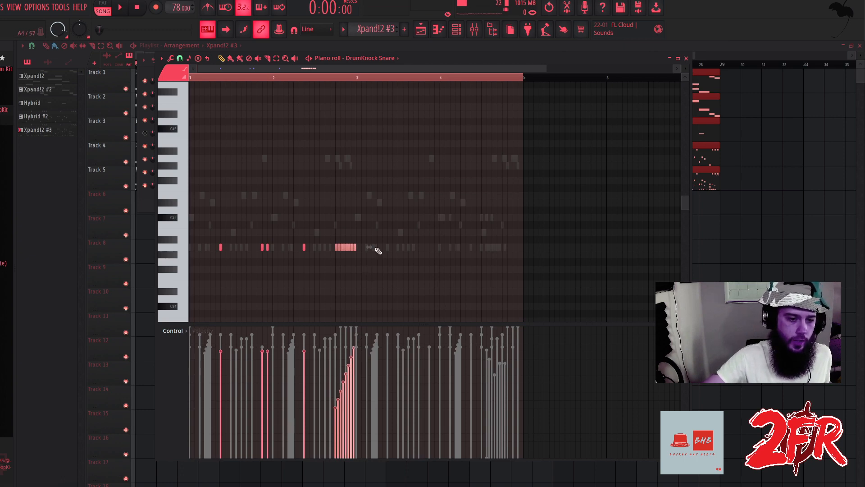
Duplicate the snare pattern from bars 1 and 2 into bars 3 and 4, select all four bars, and play the beat.
drag(513, 75, 360, 94)
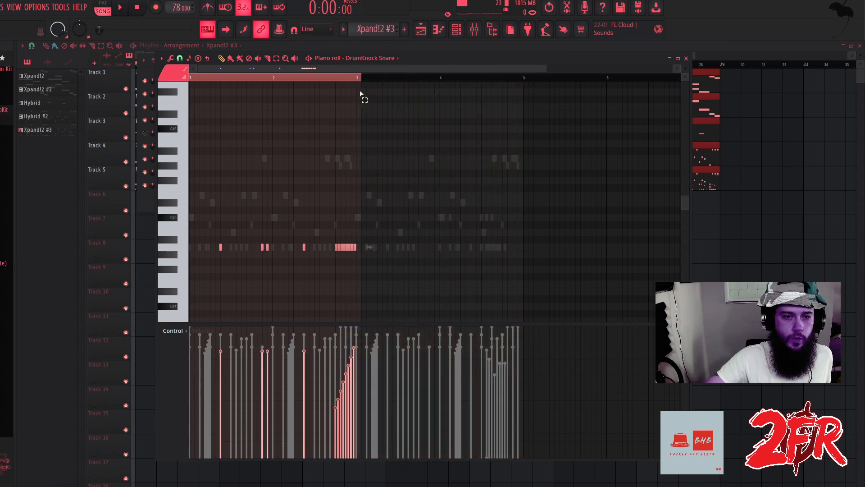
key(ctrl+b)
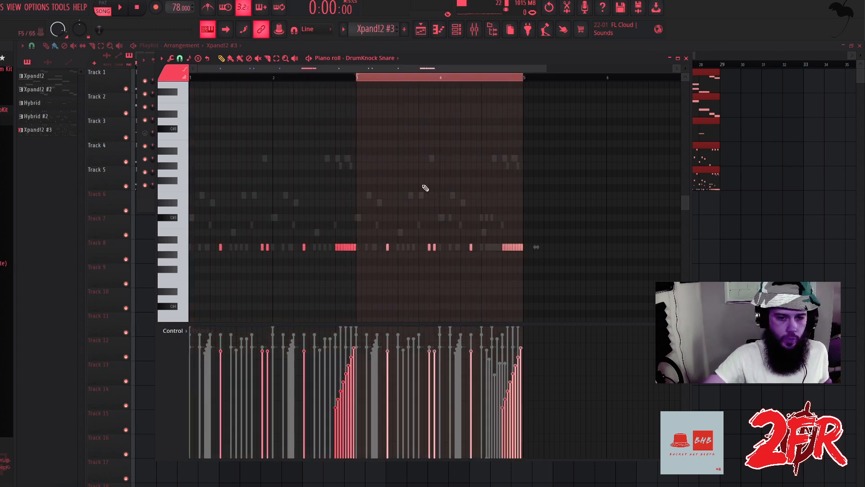
drag(366, 78, 195, 80)
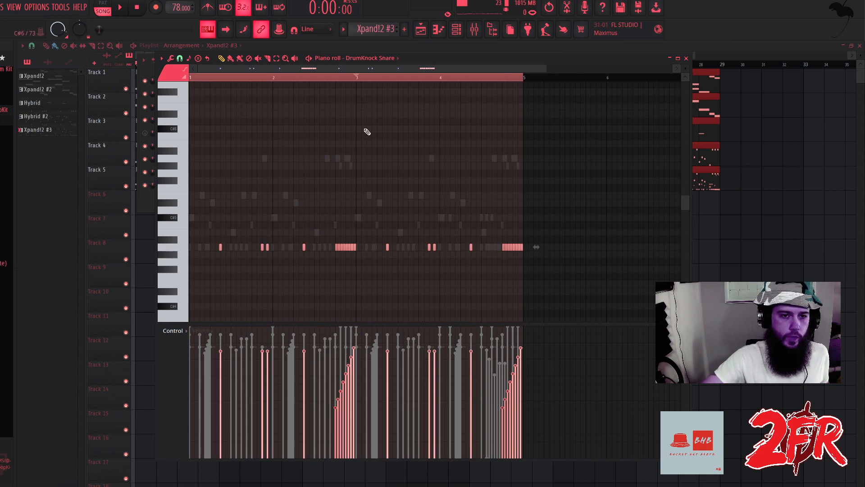
key(space)
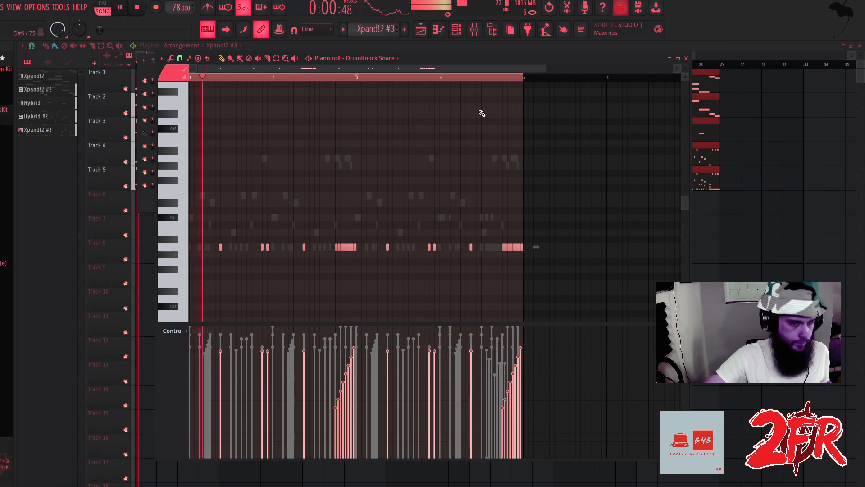
Close the snare piano roll and the channel rack to return to the playlist, and stop playback.
click(687, 59)
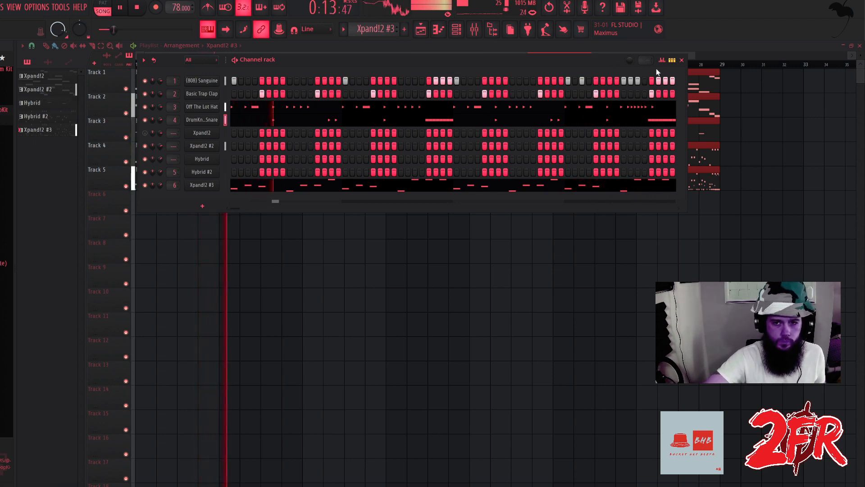
click(682, 60)
key(space)
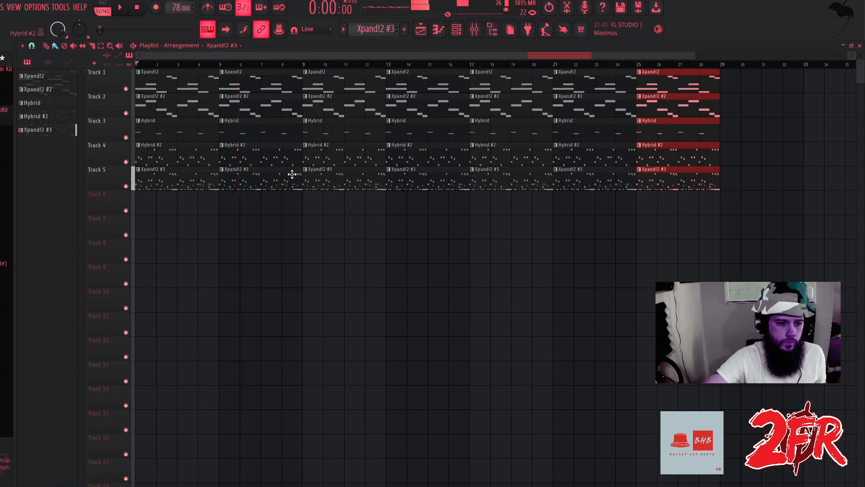
Delete all Xpand!2 #3 clips from Track 5 and split the Xpand!2 #3 pattern by channel.
drag(176, 184, 664, 186)
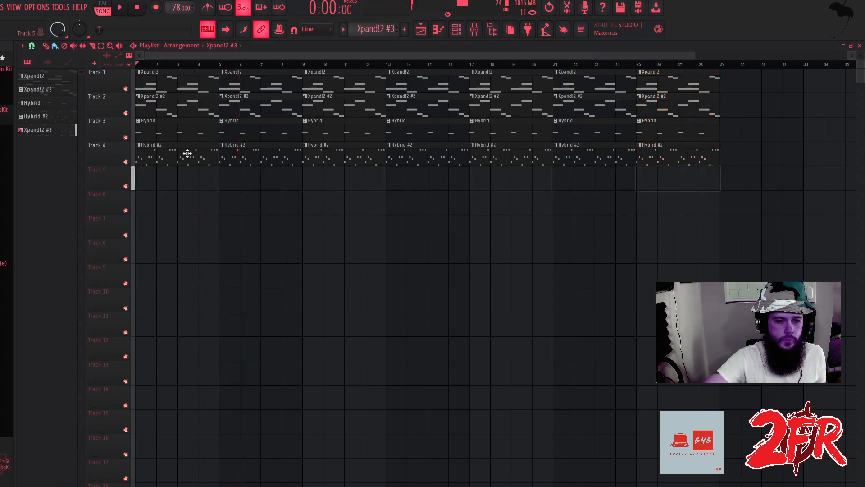
right_click(50, 128)
click(77, 270)
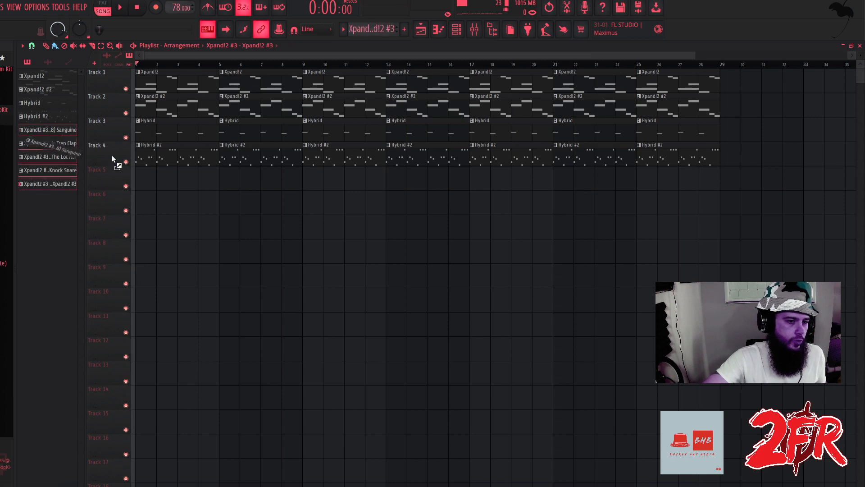
Place the five split Xpand!2 #3 patterns on Tracks 5 to 9 at bar 1 and duplicate them through bar 28.
drag(112, 155, 144, 189)
drag(227, 291, 158, 190)
key(ctrl+b)
key(ctrl+b)
key(ctrl+b)
key(ctrl+b)
key(ctrl+b)
key(ctrl+b)
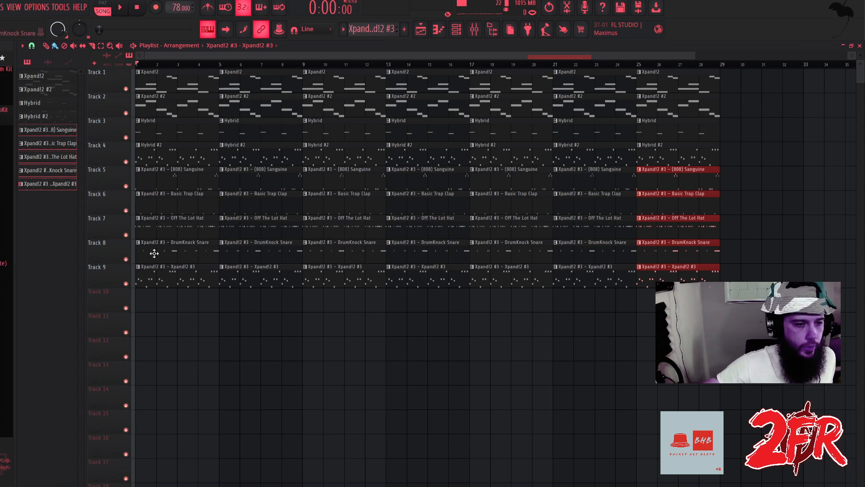
Delete the 808, clap and snare clips from bars 1 to 8 and the hi-hat clip from bars 1 to 4.
right_click(160, 186)
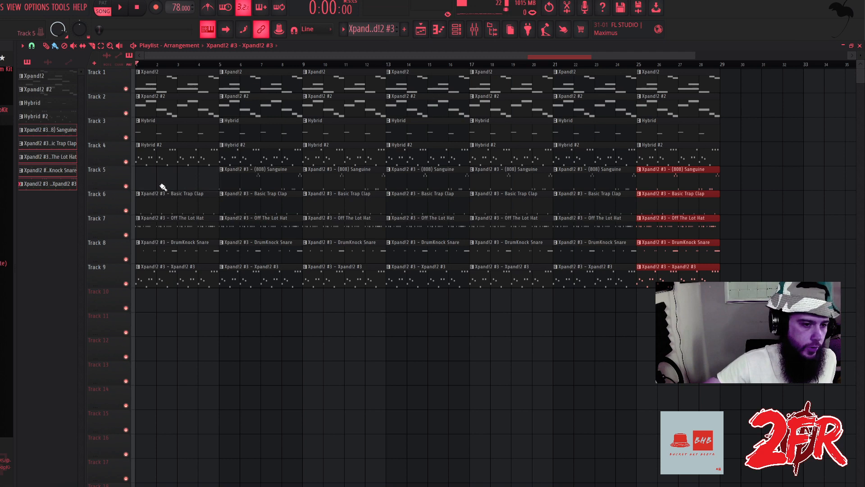
right_click(253, 177)
right_click(152, 207)
right_click(243, 205)
right_click(175, 227)
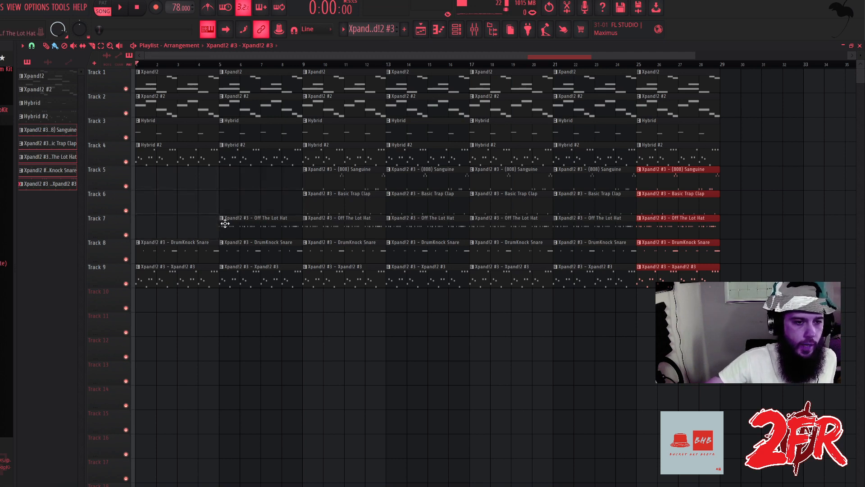
right_click(170, 250)
right_click(234, 253)
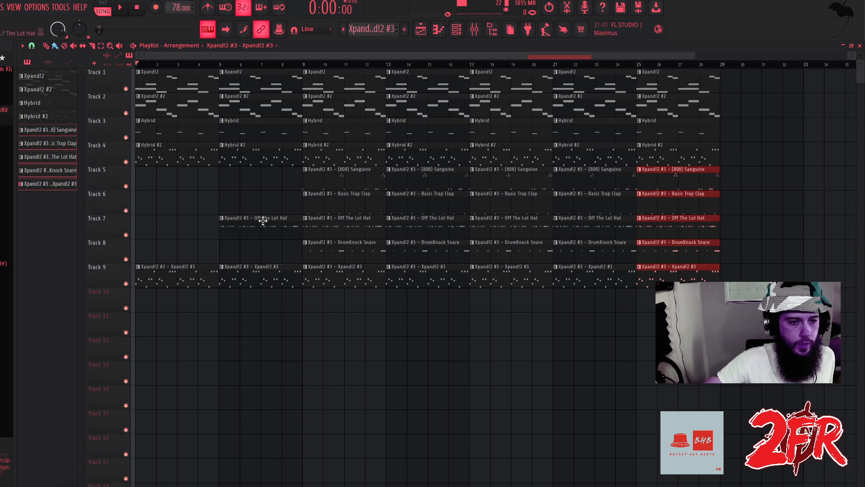
Remove the Xpand!2 #2 and Hybrid clips from bars 1 to 8, and the Hybrid #2 and Xpand!2 #3 clips from bars 1 to 4.
right_click(166, 111)
right_click(180, 131)
right_click(235, 131)
right_click(232, 108)
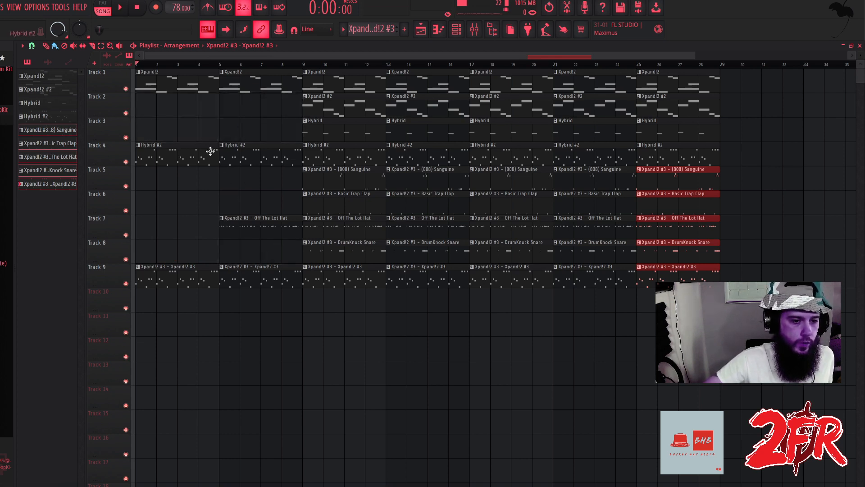
right_click(174, 152)
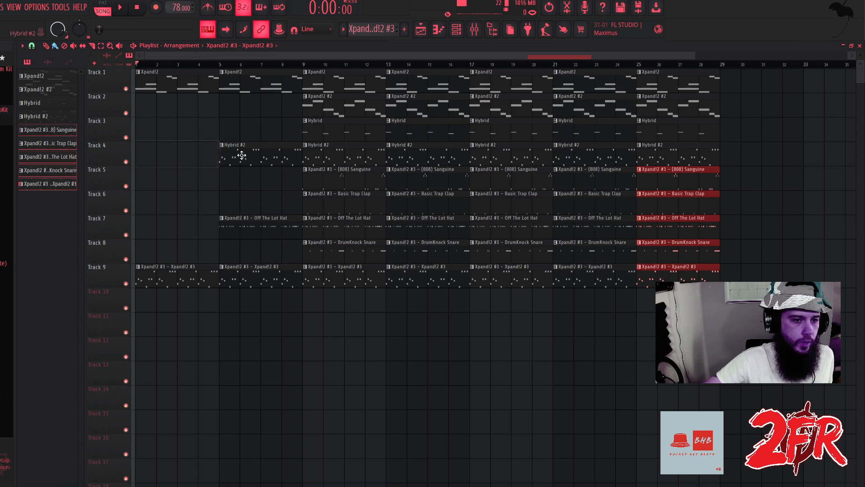
right_click(194, 272)
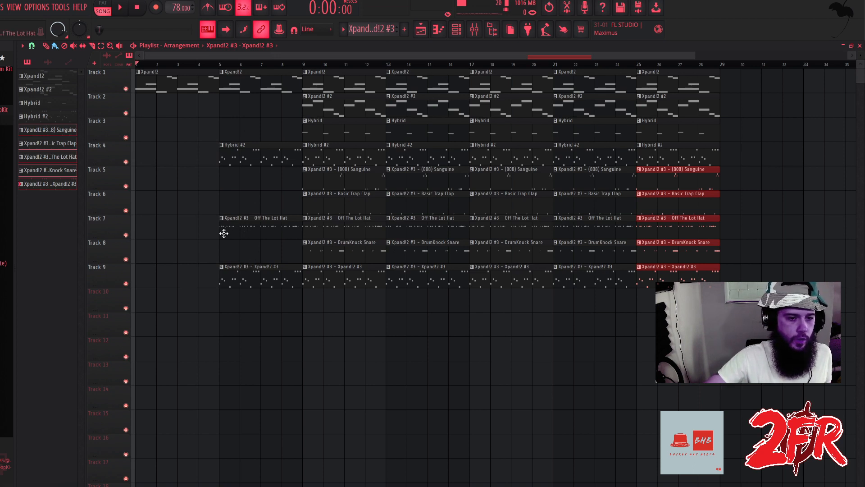
Trim the start of the hi-hat clip at bars 5 to 8 so only bar 8 remains, and delete the Xpand!2 clips from bars 9 to 16.
drag(221, 235, 274, 236)
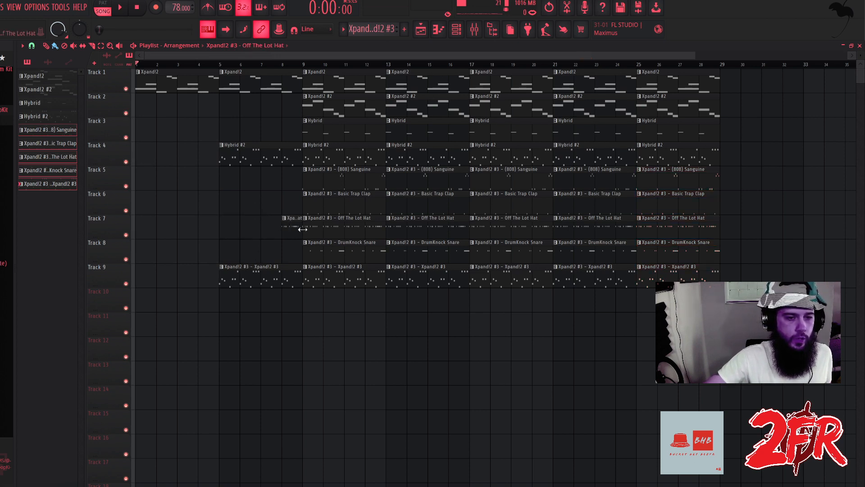
right_click(328, 80)
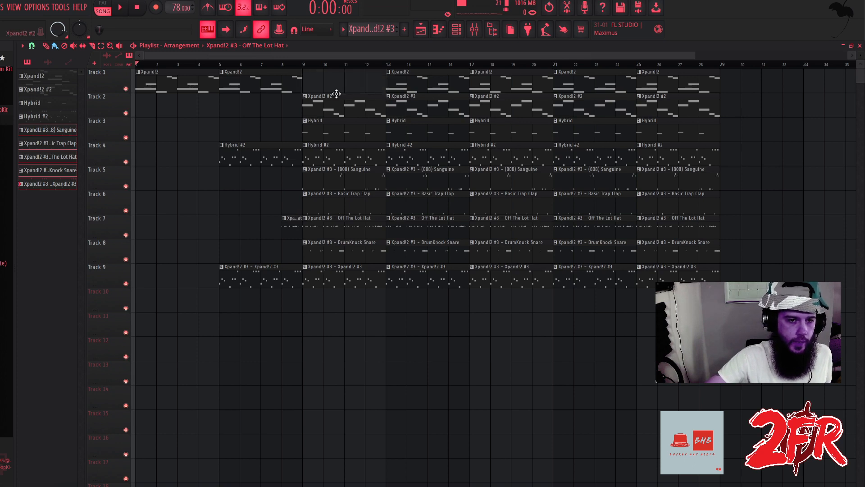
right_click(400, 77)
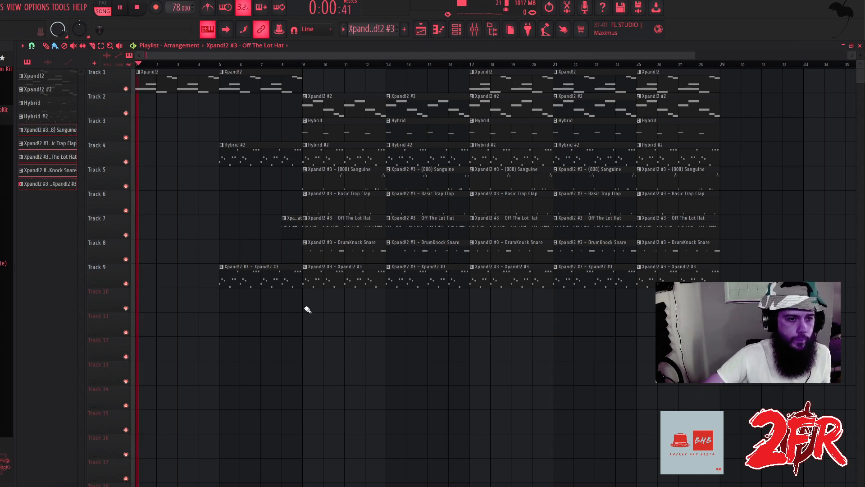
key(space)
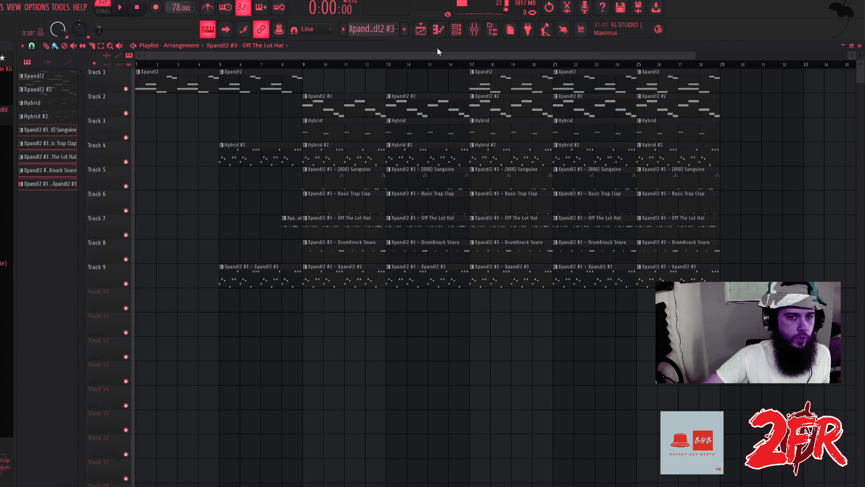
Look at the mixer and channel rack, close them, and play the arrangement from the start.
click(475, 30)
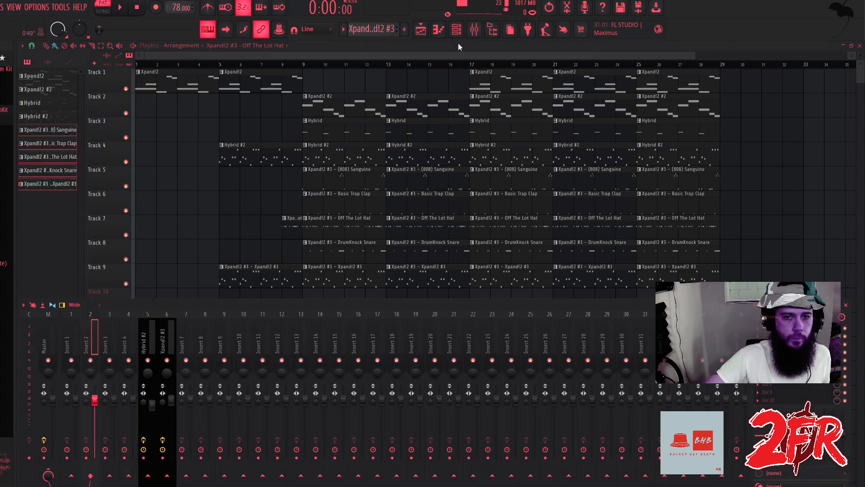
click(457, 29)
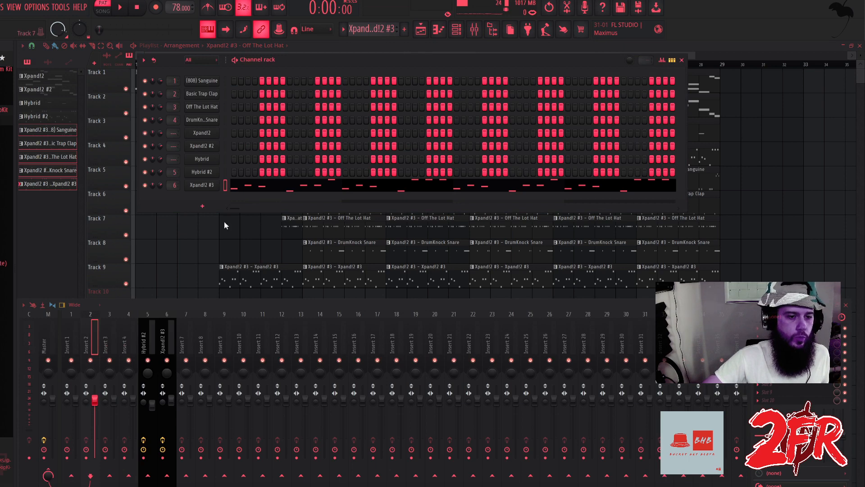
click(212, 219)
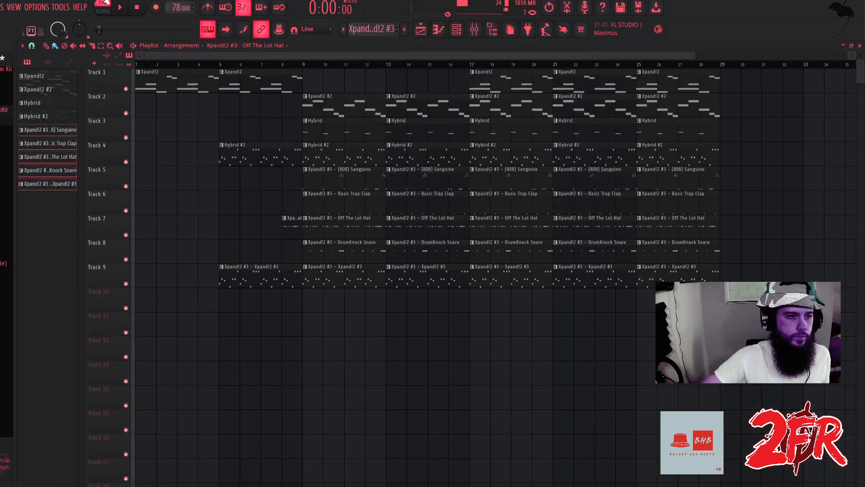
key(space)
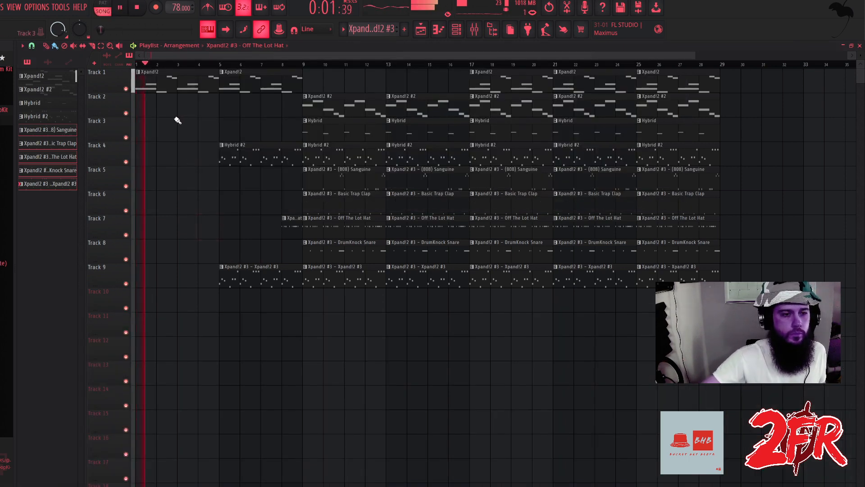
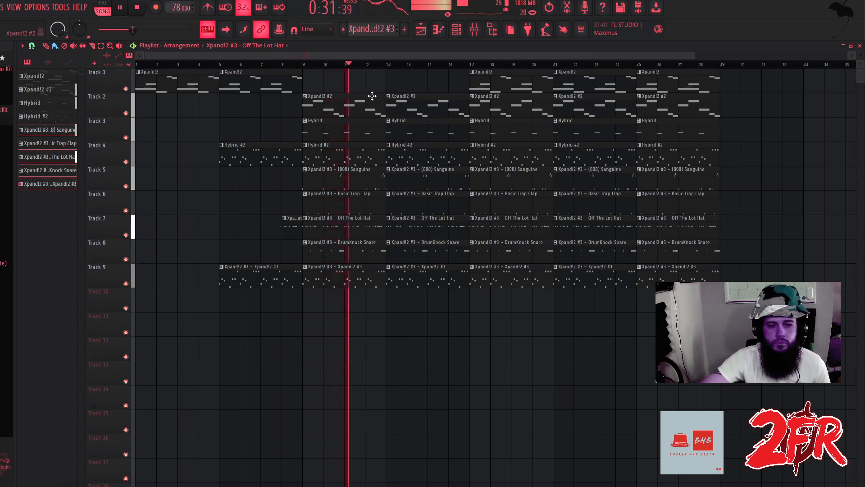
In the Off The Lot Hat sampler, raise Trim to maximum and add a slight fade out, then close the channel rack and stop playback.
click(476, 36)
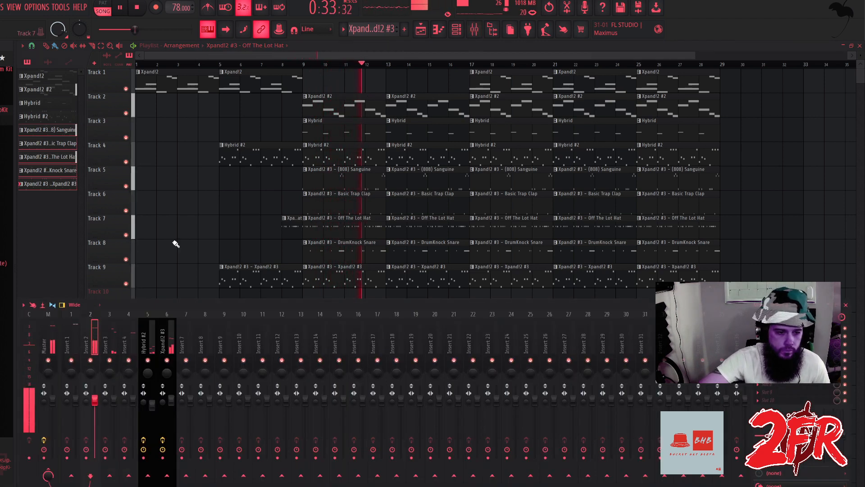
click(444, 31)
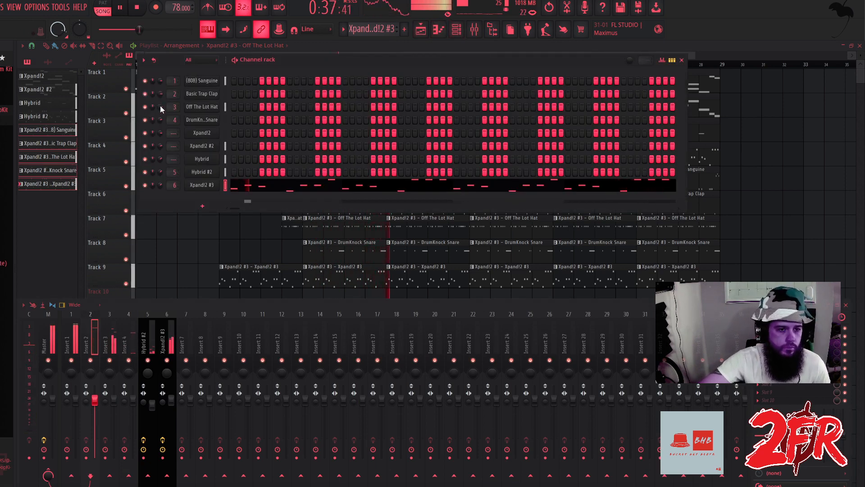
click(201, 106)
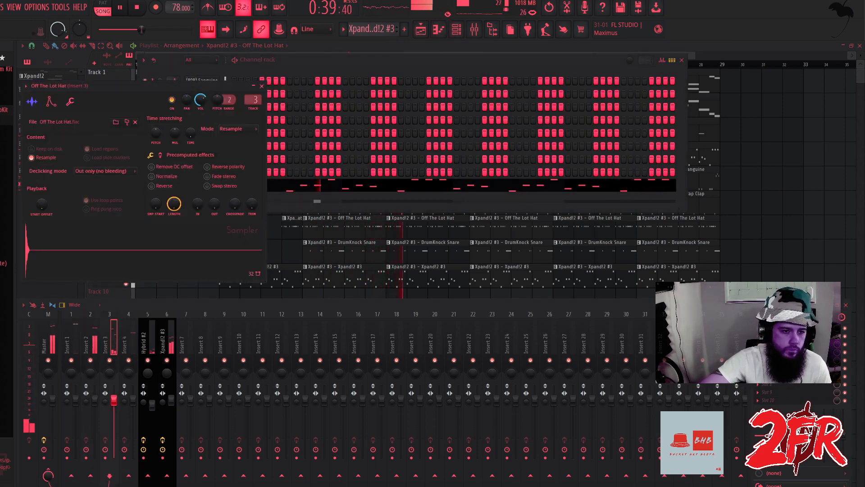
drag(251, 204, 251, 162)
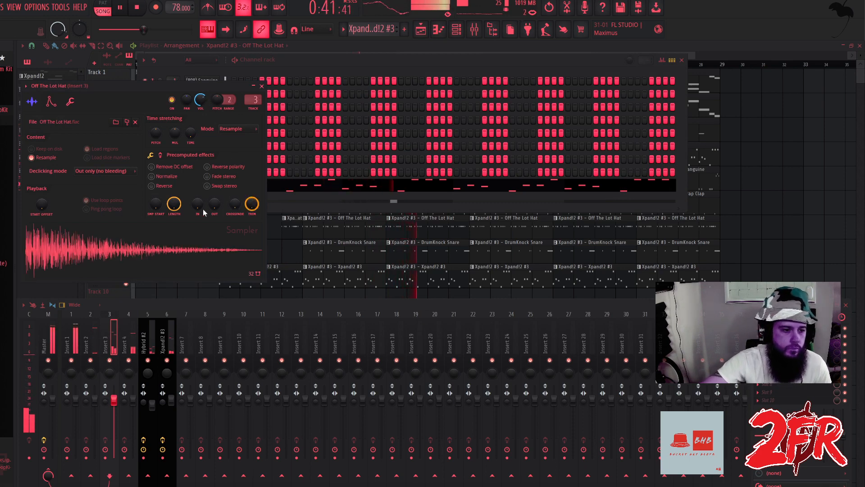
drag(213, 205, 214, 198)
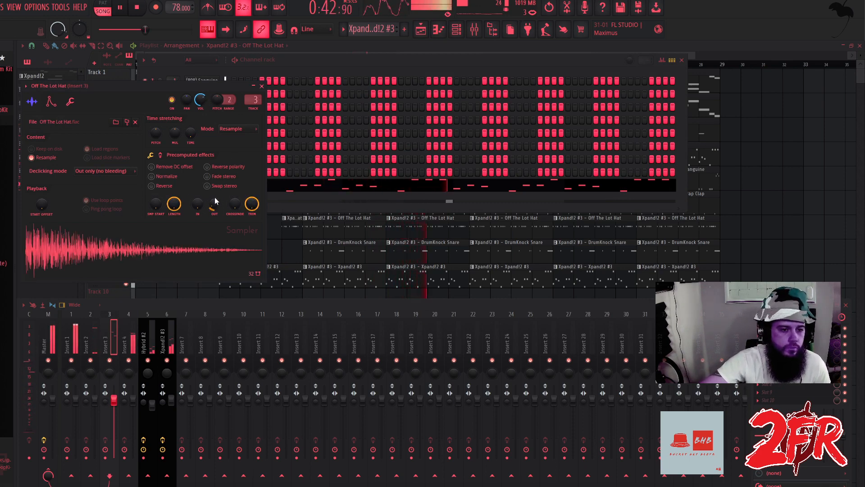
click(262, 86)
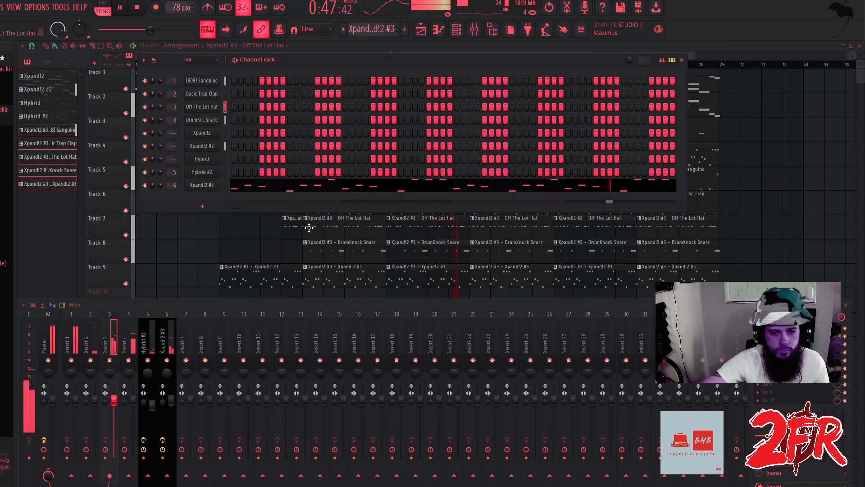
click(682, 60)
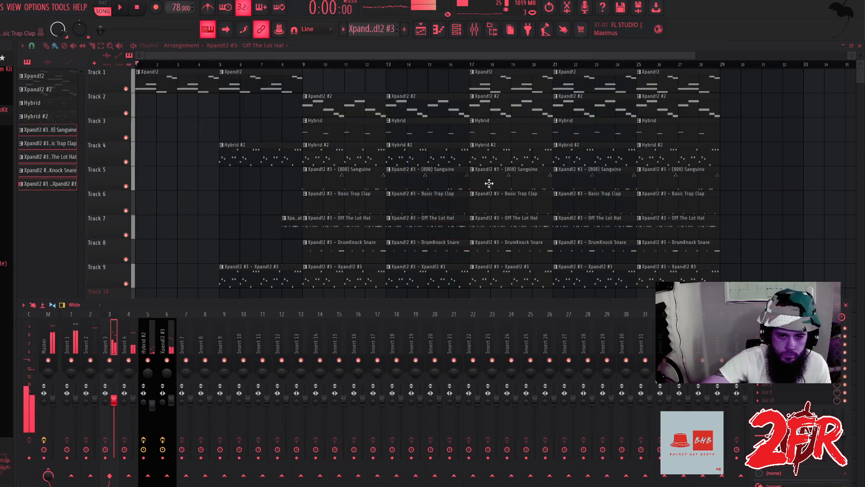
key(space)
Close the mixer and delete the hi-hat, snare, clap, 808 and Xpand!2 clips from bars 17 to 20.
scroll(491, 180, down, 3)
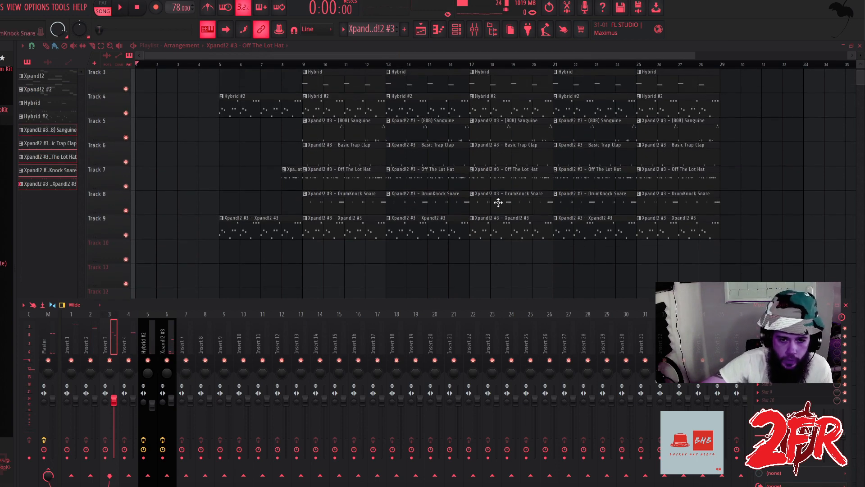
scroll(500, 198, up, 3)
key(F9)
right_click(497, 232)
right_click(498, 246)
right_click(501, 200)
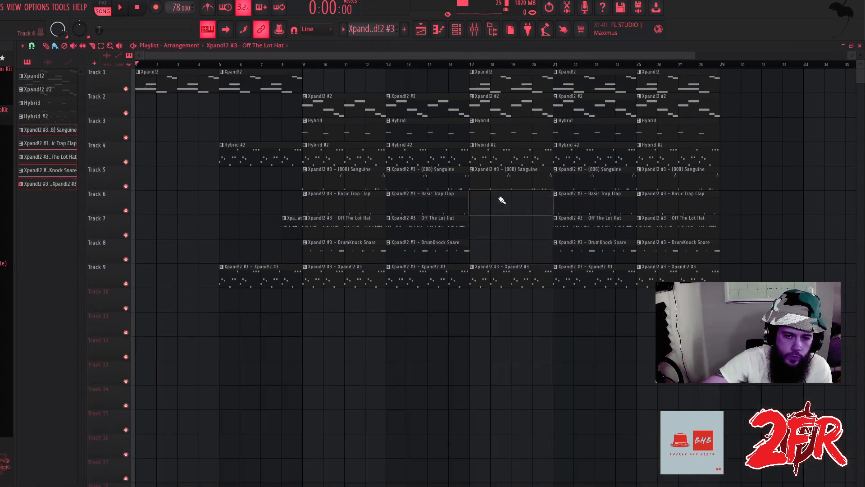
right_click(487, 176)
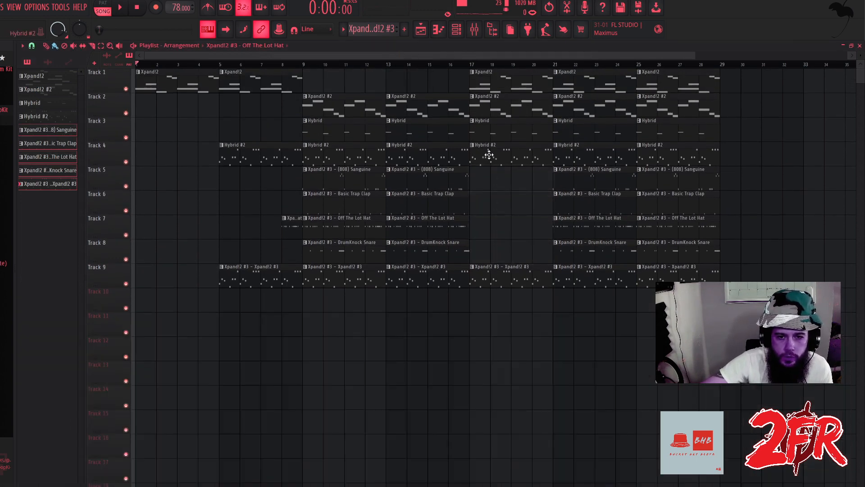
right_click(491, 90)
Play the arrangement from about bar 16 and delete the Hybrid clip from bars 17 to 20.
click(458, 66)
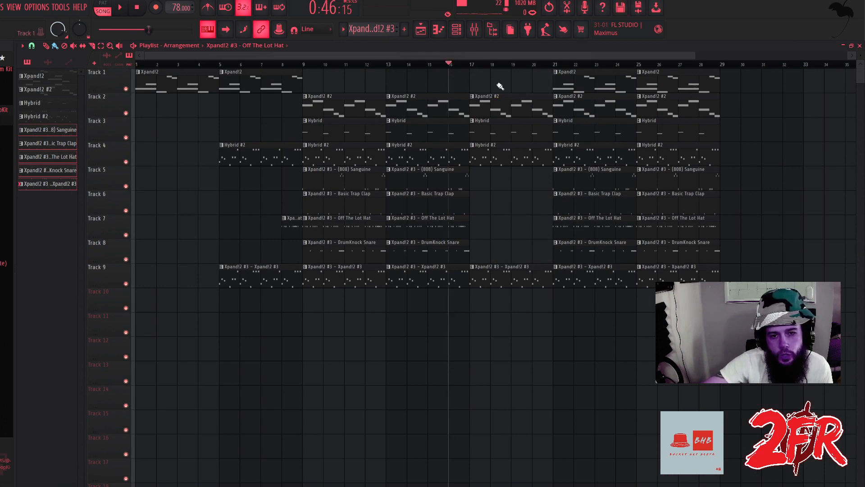
key(space)
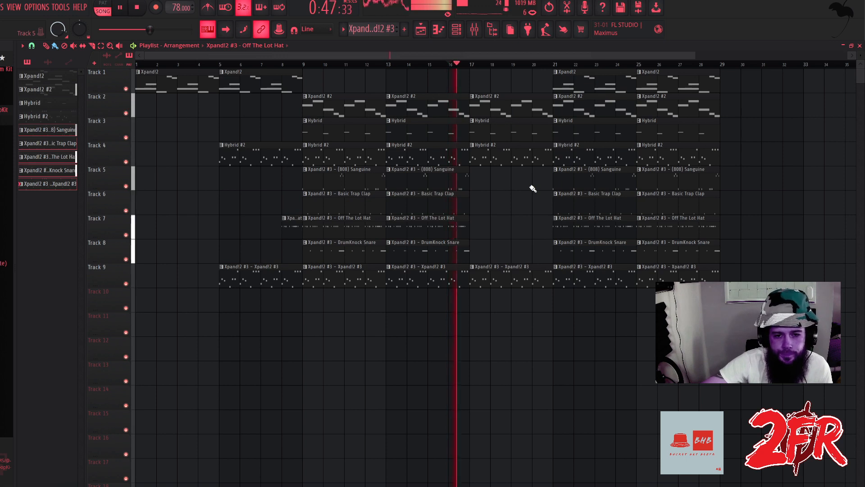
right_click(509, 135)
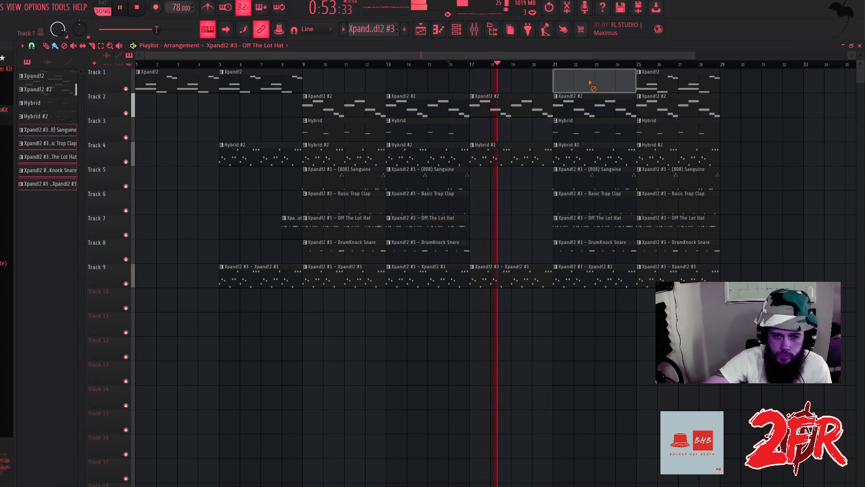
Delete the Xpand!2 clips from bars 21 to 28 and the 808 clip from bars 21 to 24, and place an Xpand!2 clip at bar 29.
right_click(628, 81)
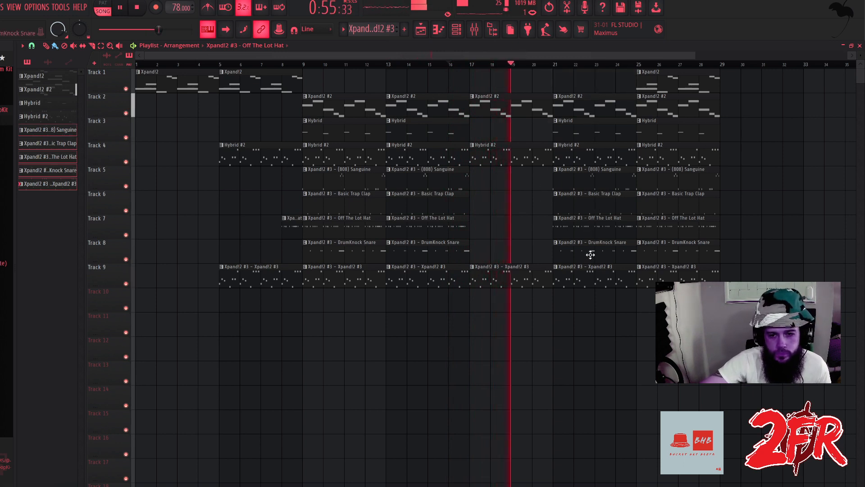
right_click(589, 177)
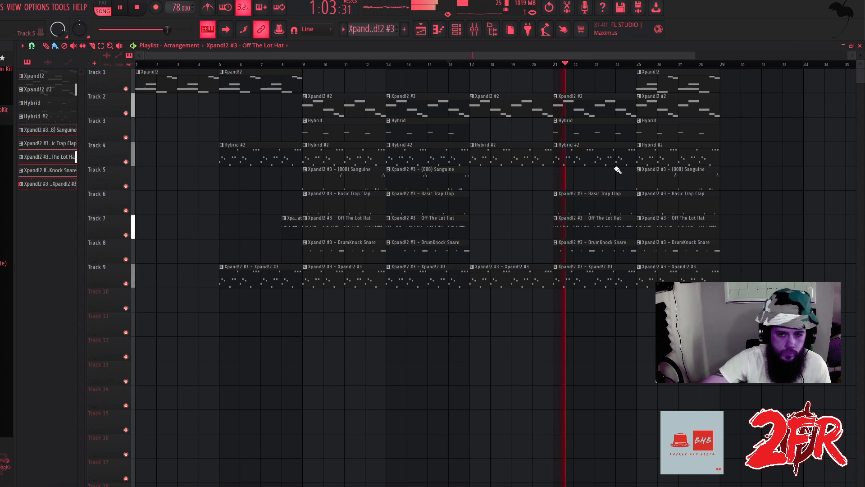
right_click(666, 85)
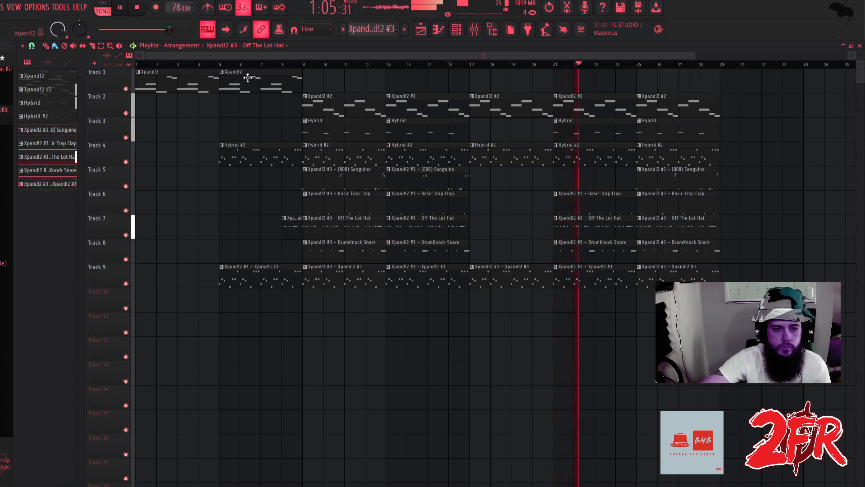
click(724, 85)
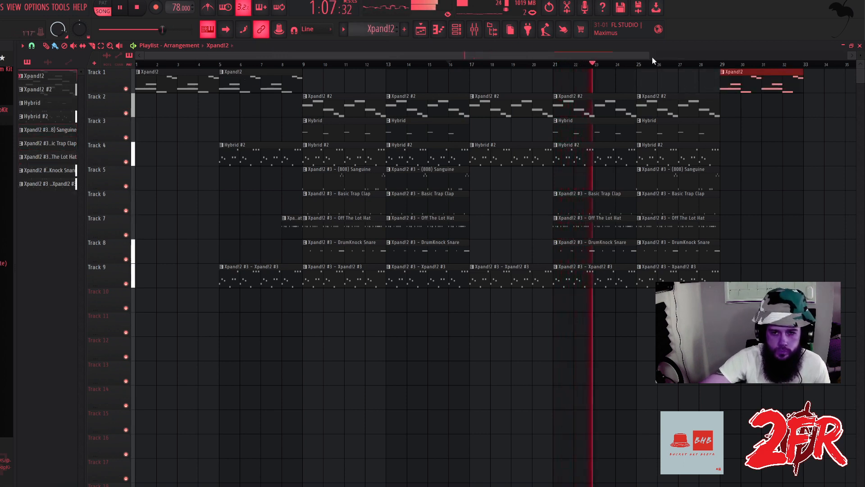
Delete the Xpand!2 #2 clip from bars 25 to 28 on track 2.
drag(648, 55, 734, 56)
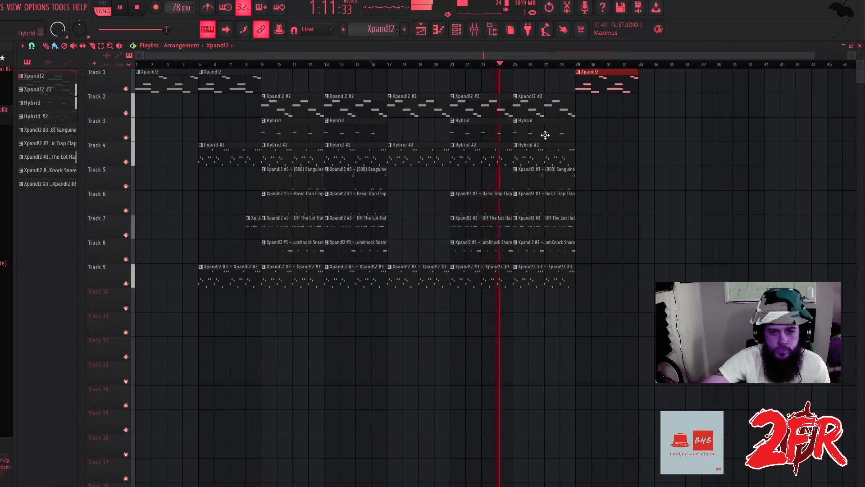
right_click(539, 109)
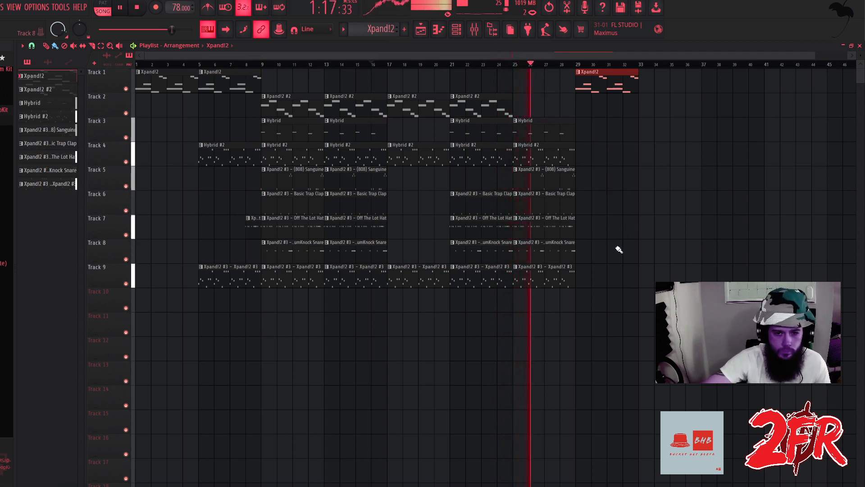
Try a Basic Trap Clap clip at bar 29 on track 6, remove it and stop playback.
click(539, 206)
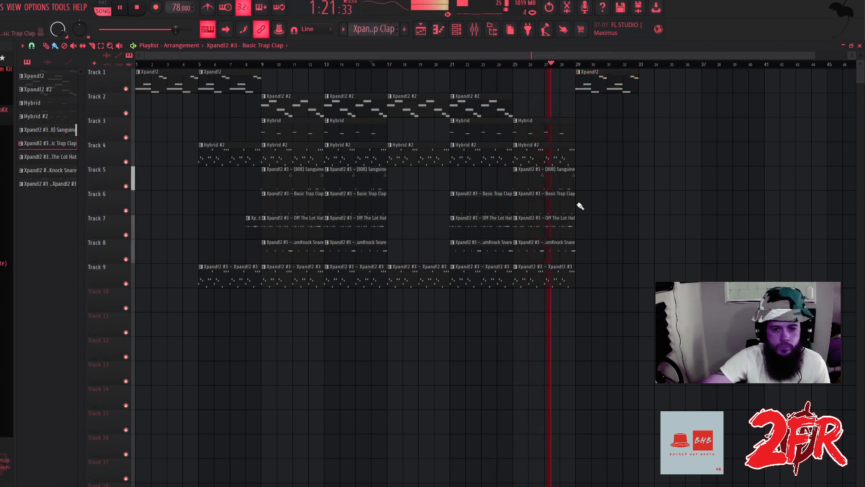
click(596, 206)
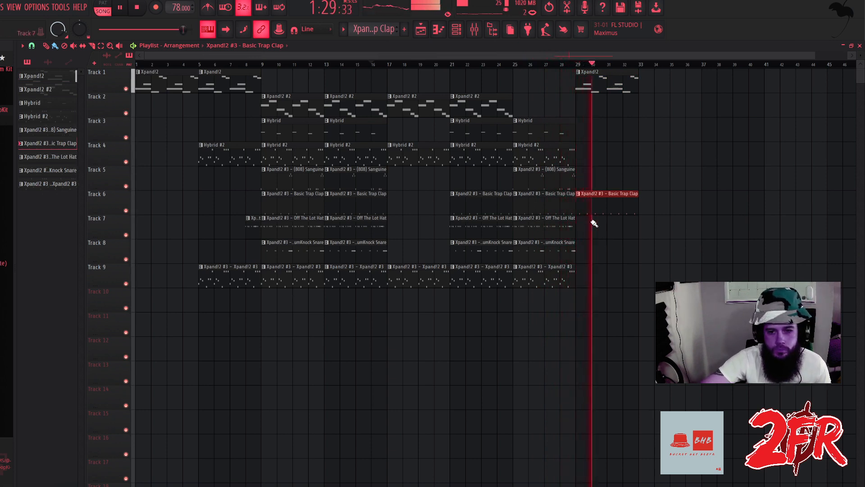
right_click(597, 202)
key(space)
Place a DrumKnock Snare clip and a Hybrid clip at bar 29, and play the arrangement from about bar 28.
click(566, 257)
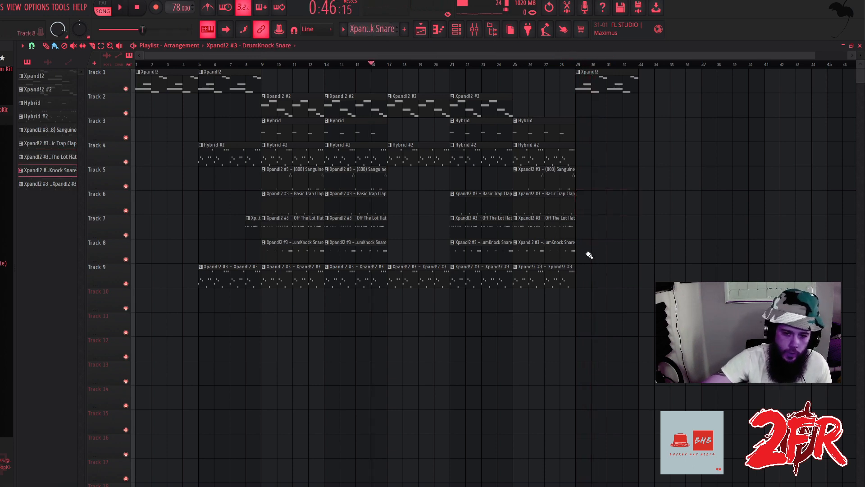
click(597, 250)
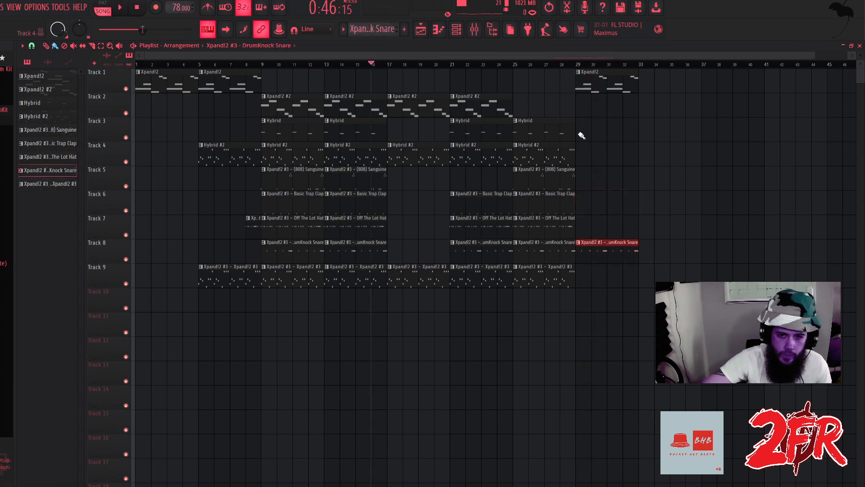
click(562, 65)
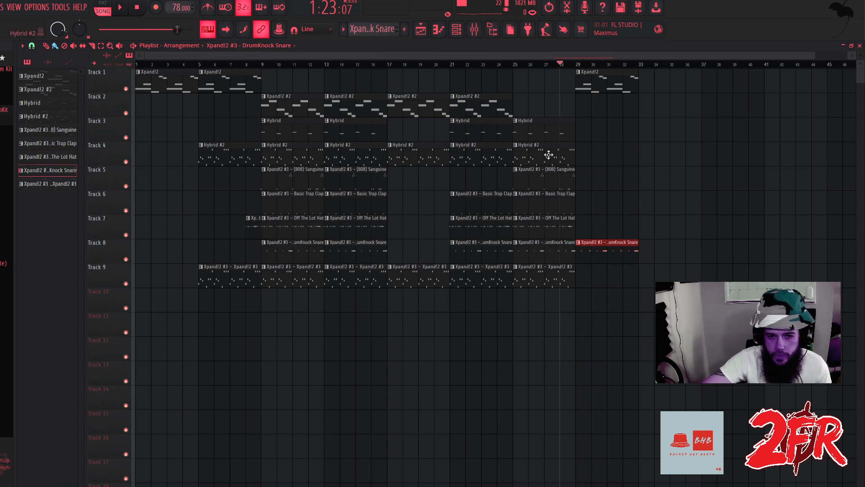
click(549, 136)
click(580, 135)
key(space)
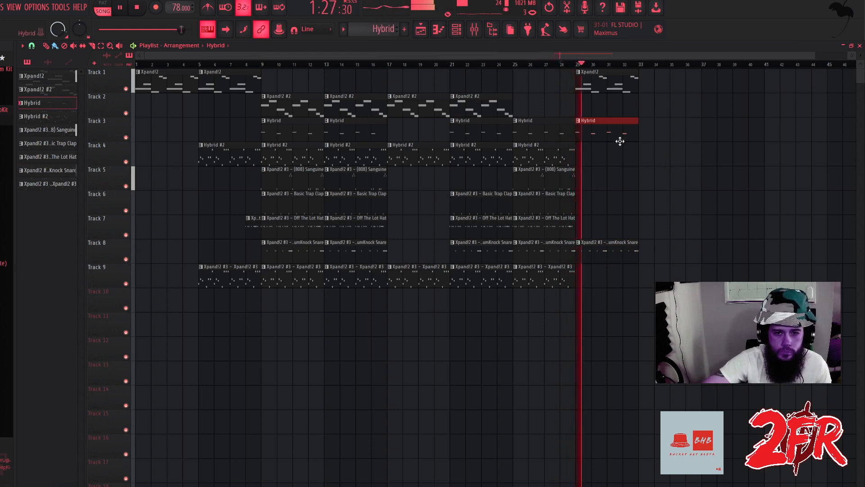
Place an Xpand!2 #2 clip at bar 29 on track 2 and trim its start to bar 31.
click(480, 107)
click(583, 107)
drag(578, 107, 601, 110)
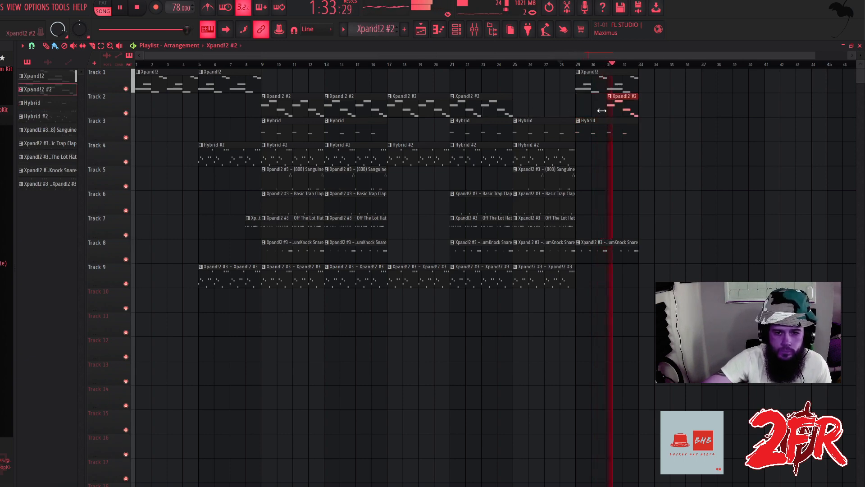
Stop playback and duplicate all clips from bars 9 to 32, placing the copies from bar 33 on the same tracks.
drag(283, 311, 667, 69)
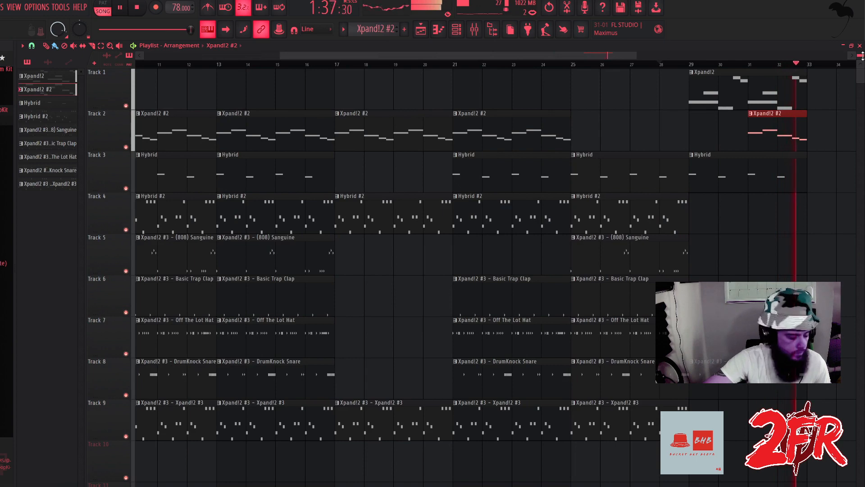
drag(862, 55, 862, 50)
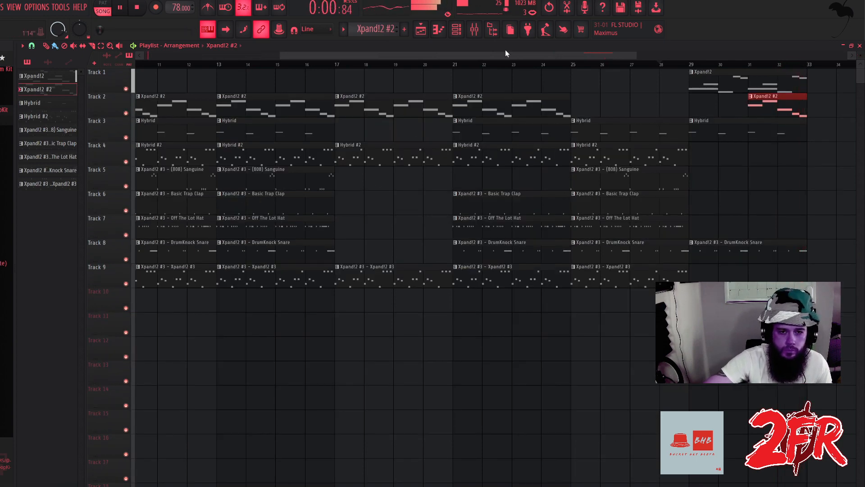
drag(506, 53, 422, 58)
key(space)
drag(546, 54, 680, 57)
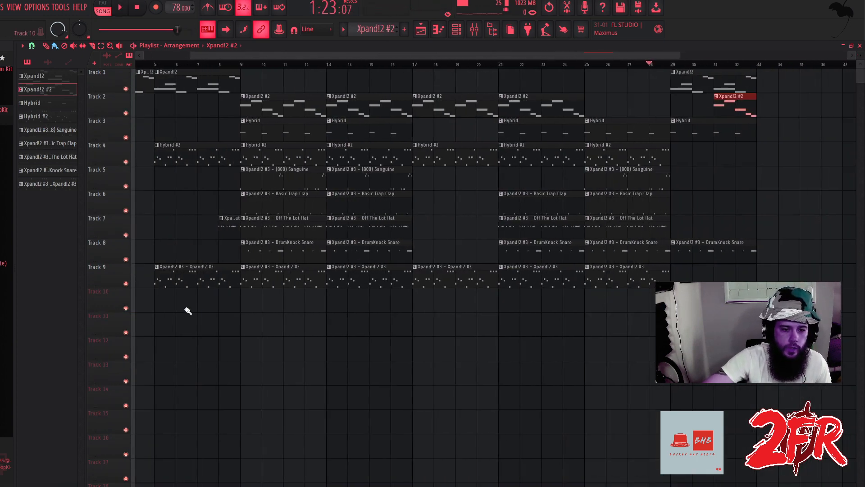
drag(251, 310, 760, 67)
drag(286, 108, 797, 115)
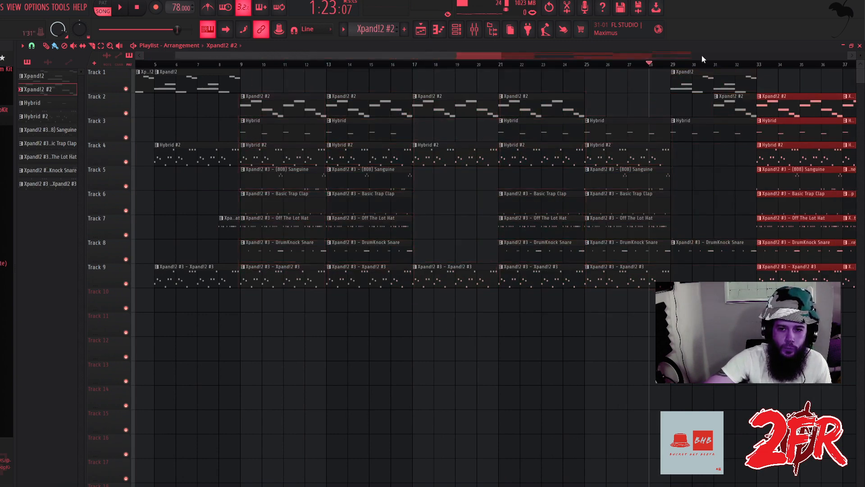
drag(492, 56, 828, 55)
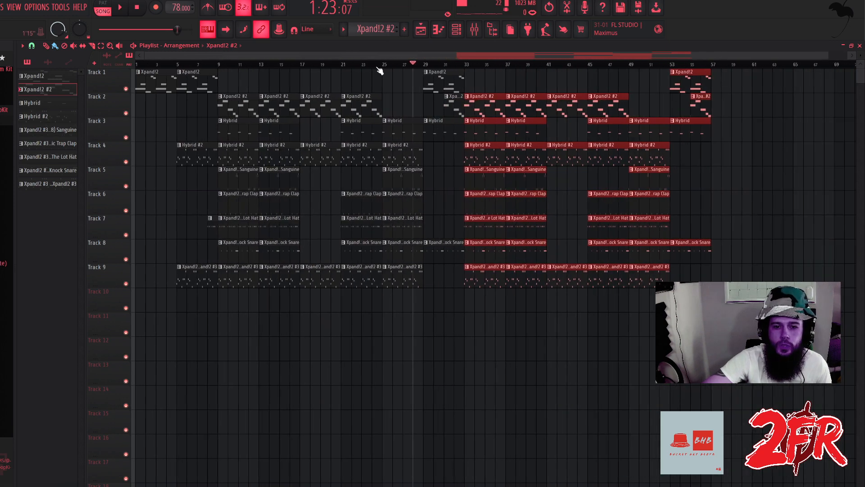
Play the arrangement from bar 29 into the duplicated section, stop playback and move the playhead to about bar 8.
click(430, 64)
key(space)
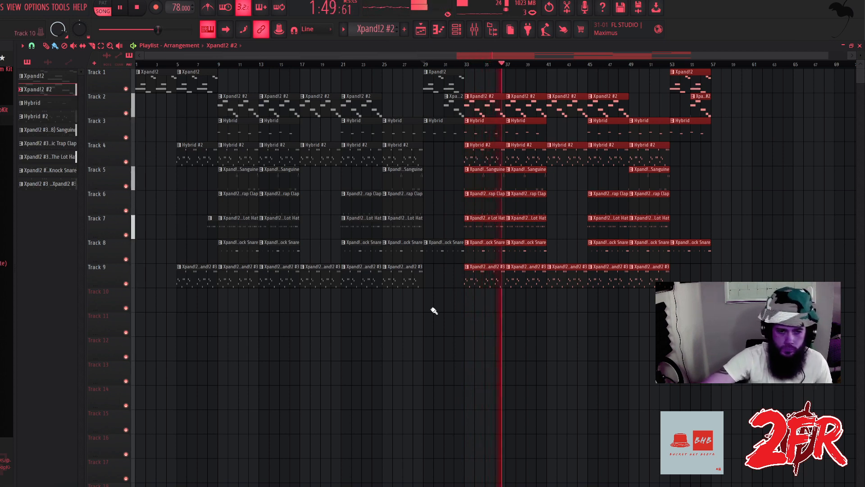
key(space)
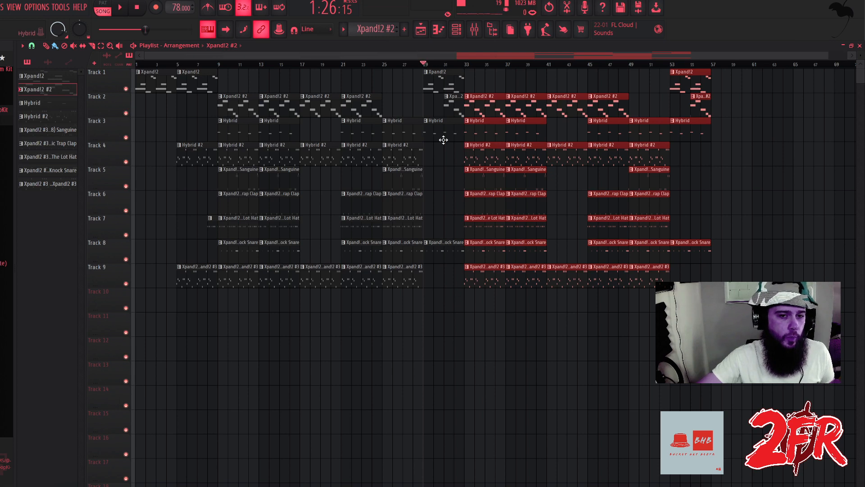
click(212, 64)
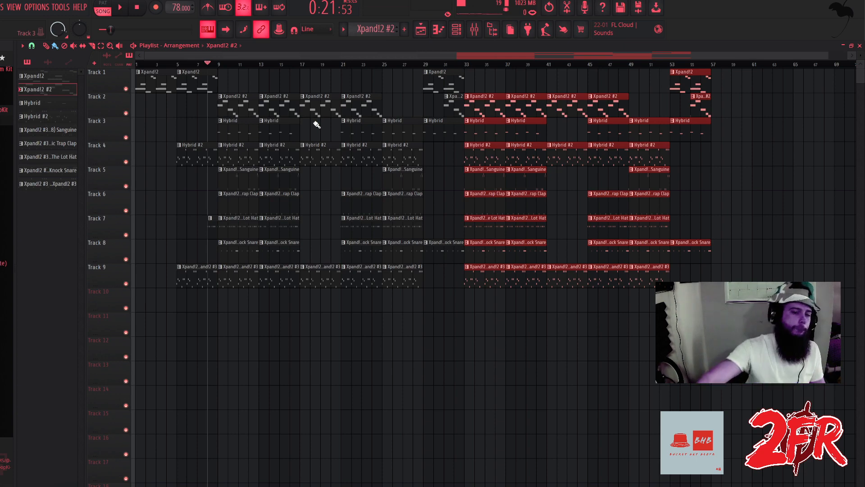
click(158, 486)
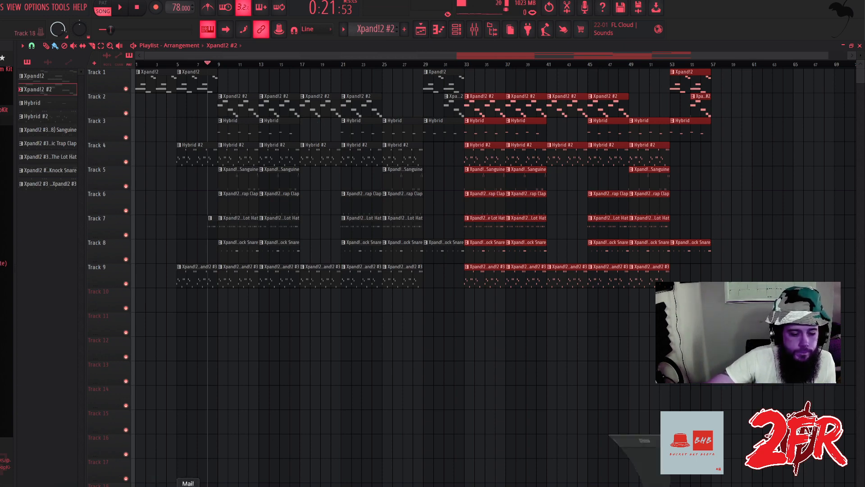